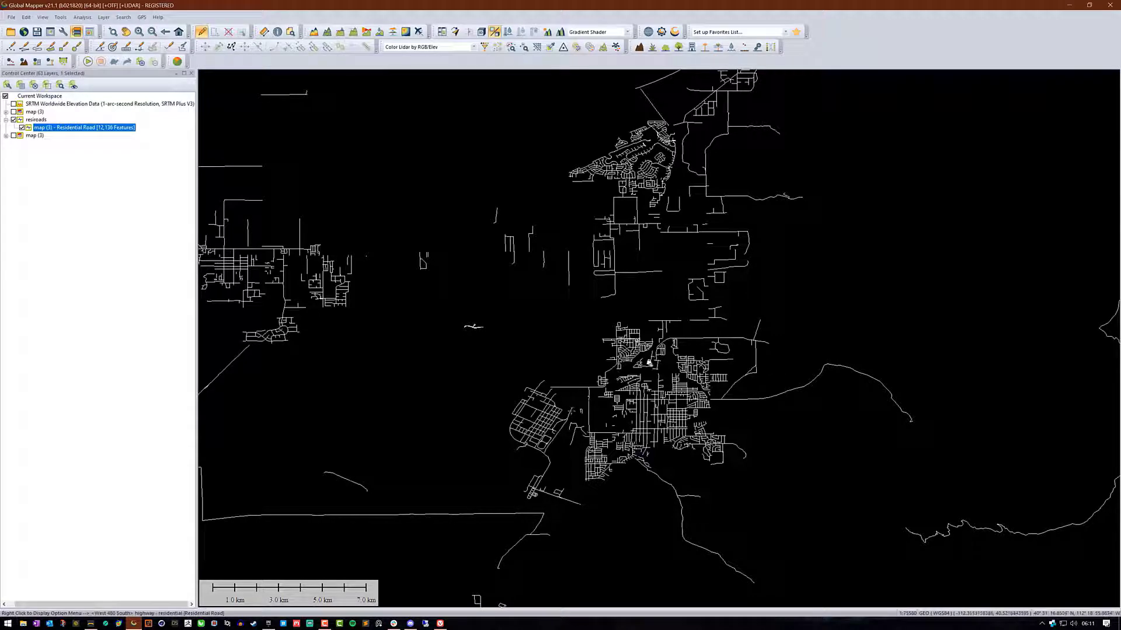
Remove the resroads group and both map (3) layer groups from the workspace without saving the changes
{"action": "left_click", "coordinate": [43, 120]}
{"action": "key", "text": "Delete"}
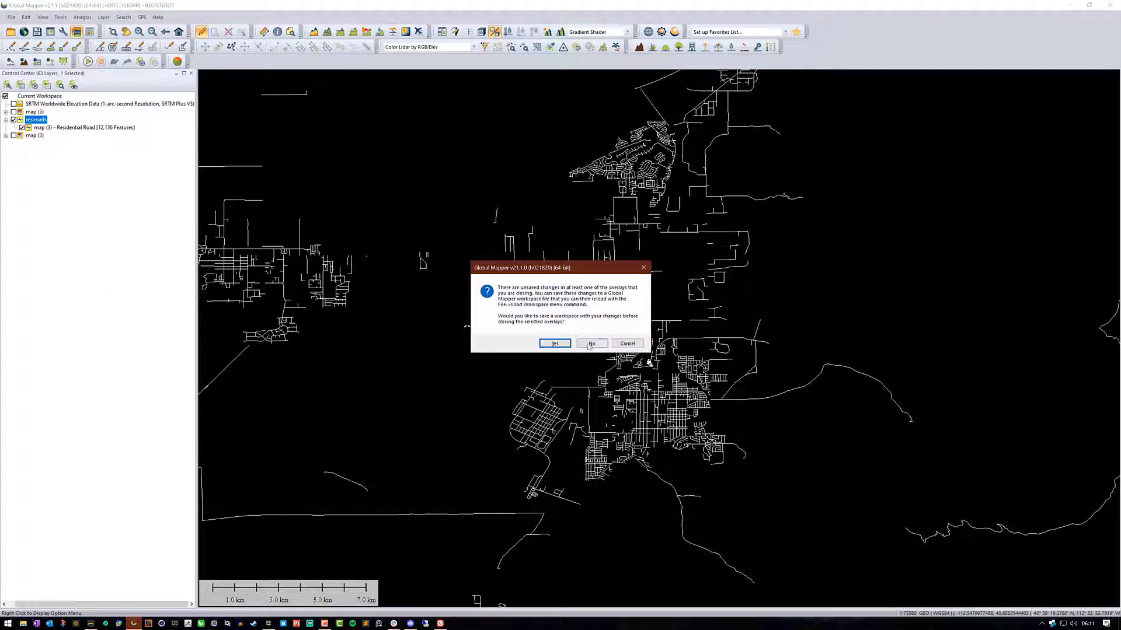
{"action": "left_click", "coordinate": [603, 345]}
{"action": "left_click", "coordinate": [29, 112]}
{"action": "key", "text": "Delete"}
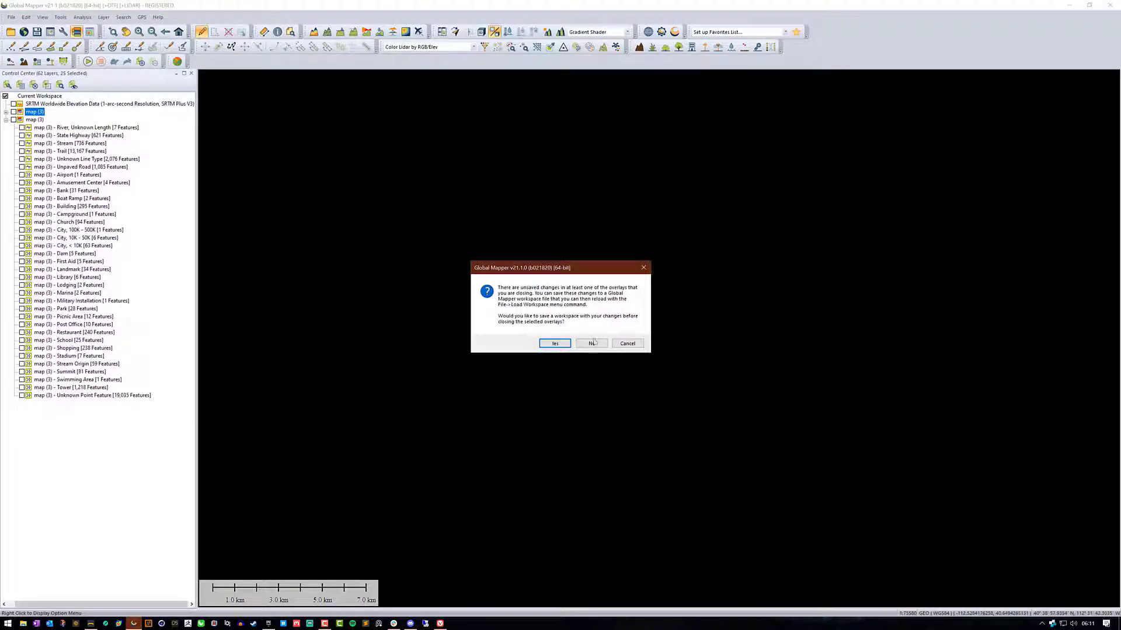
{"action": "left_click", "coordinate": [580, 343]}
{"action": "left_click", "coordinate": [50, 121]}
{"action": "left_click", "coordinate": [34, 112]}
{"action": "key", "text": "Delete"}
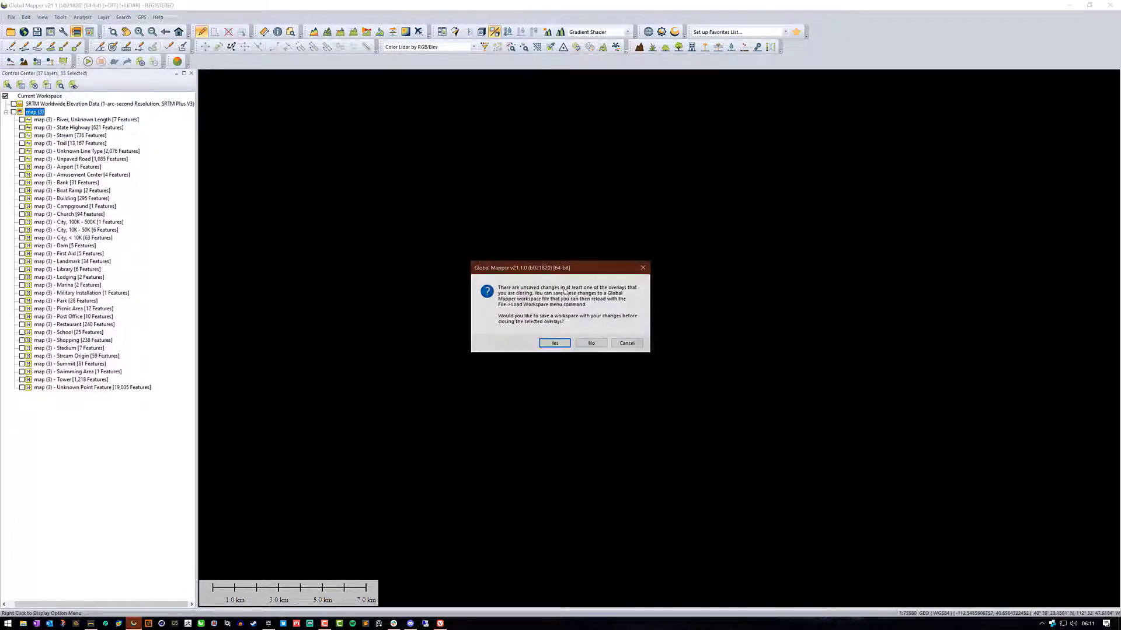
{"action": "left_click", "coordinate": [580, 343]}
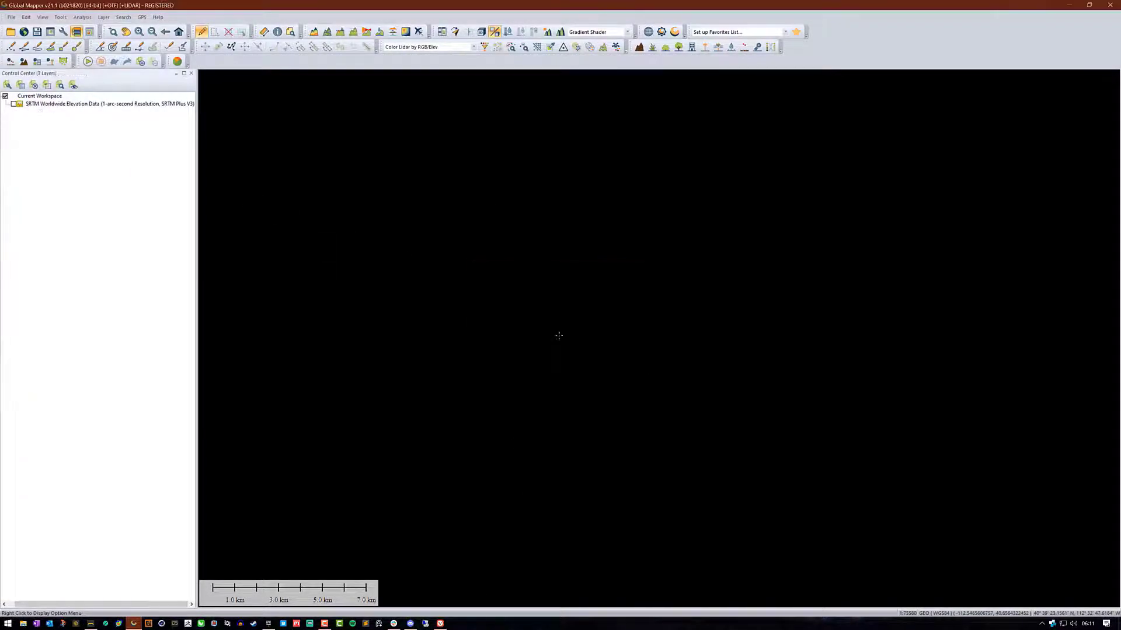
Turn on the SRTM Worldwide Elevation Data layer and view its whole extent on the map
{"action": "left_click", "coordinate": [108, 295]}
{"action": "left_click", "coordinate": [57, 107]}
{"action": "left_click", "coordinate": [14, 103]}
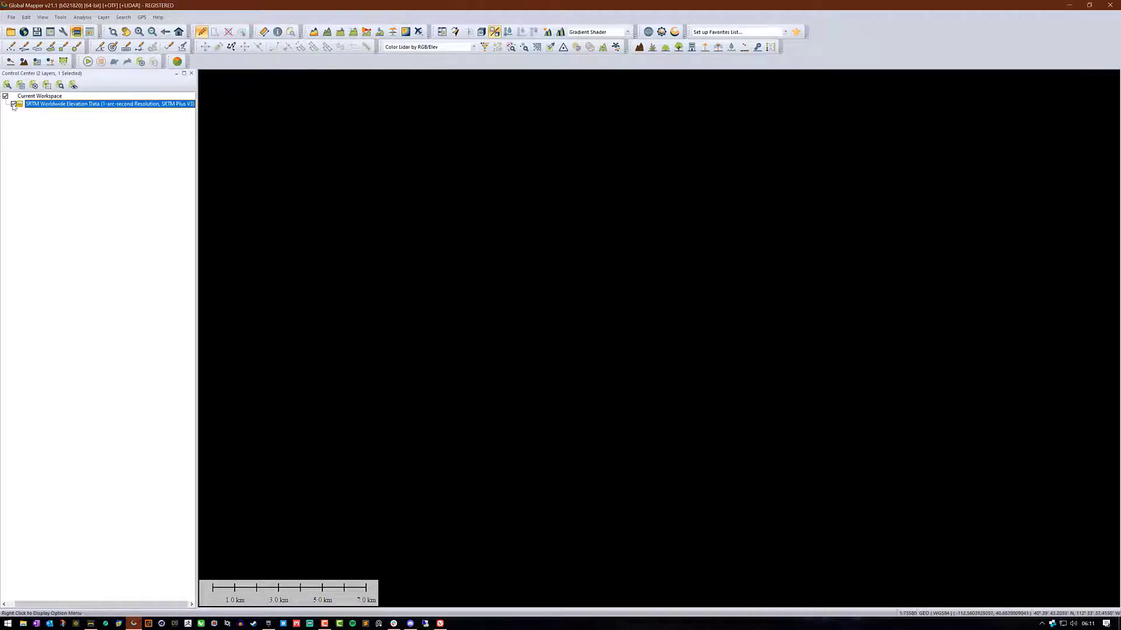
{"action": "scroll", "coordinate": [573, 292], "scroll_direction": "down", "scroll_amount": 2}
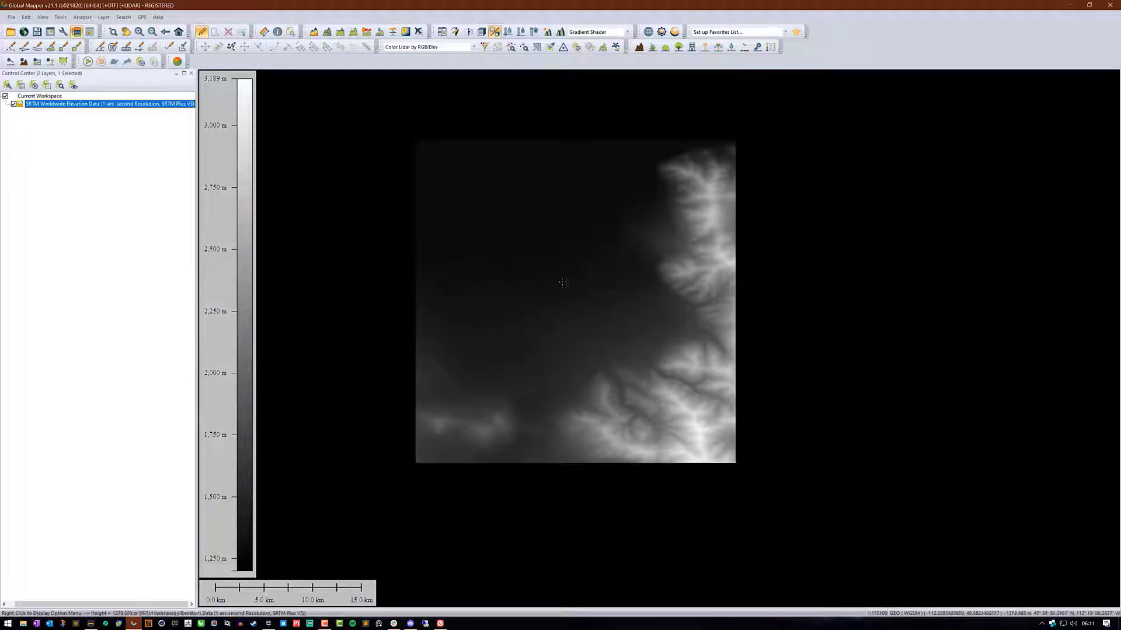
{"action": "scroll", "coordinate": [604, 315], "scroll_direction": "up", "scroll_amount": 1}
{"action": "left_click_drag", "start_coordinate": [602, 315], "coordinate": [618, 314]}
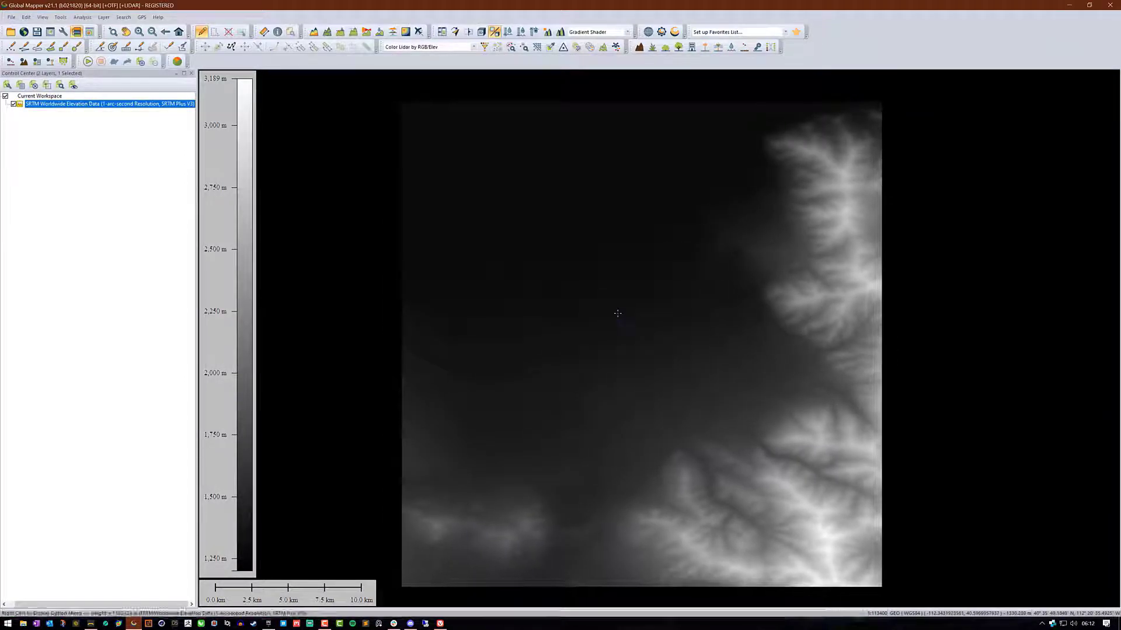
{"action": "scroll", "coordinate": [618, 314], "scroll_direction": "down", "scroll_amount": 1}
{"action": "left_click", "coordinate": [175, 191]}
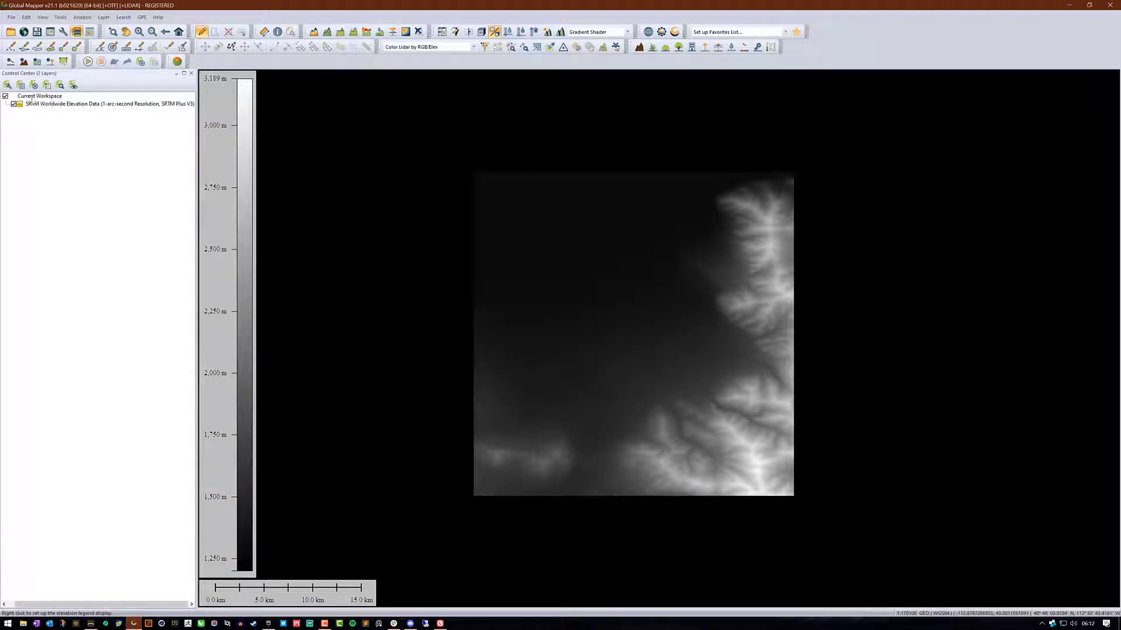
Hide the SRTM Worldwide Elevation Data layer and show it again
{"action": "left_click", "coordinate": [13, 103]}
{"action": "left_click", "coordinate": [94, 168]}
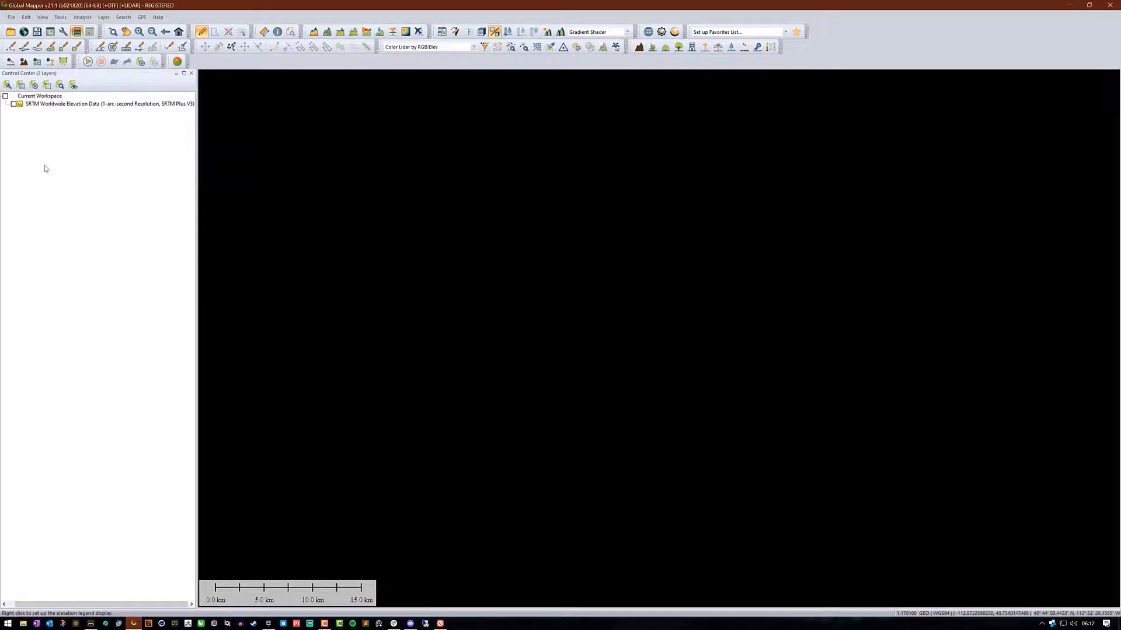
{"action": "left_click", "coordinate": [14, 104]}
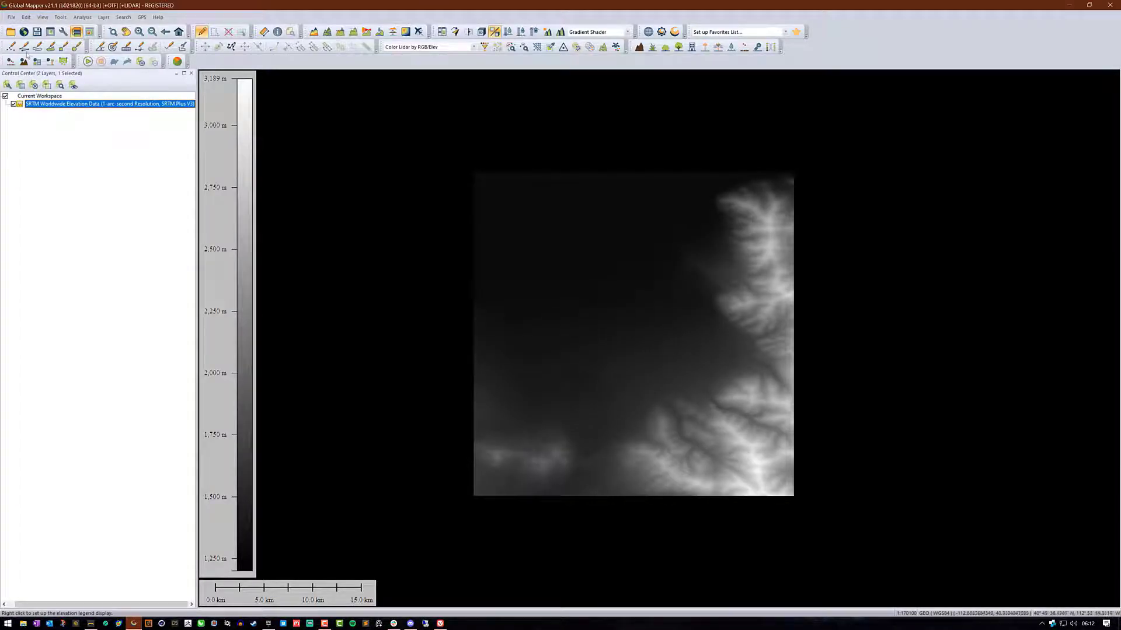
Examine the download area options for the OpenStreetMaps.org Vector Map Download online source and leave without connecting
{"action": "left_click", "coordinate": [24, 32]}
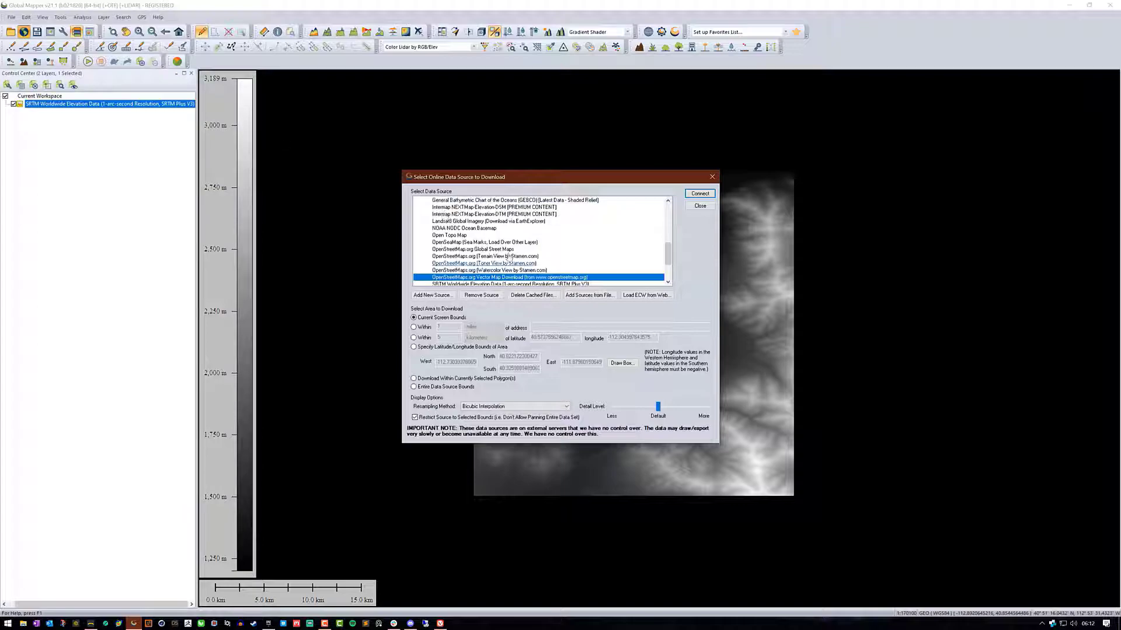
{"action": "scroll", "coordinate": [481, 258], "scroll_direction": "down", "scroll_amount": 1}
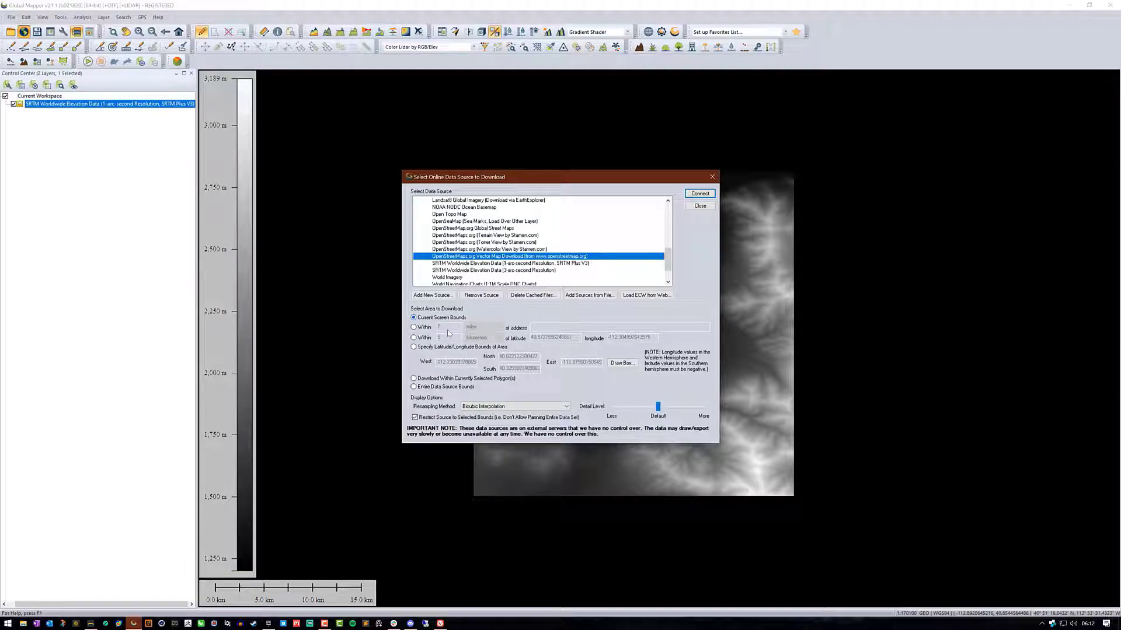
{"action": "left_click", "coordinate": [425, 338]}
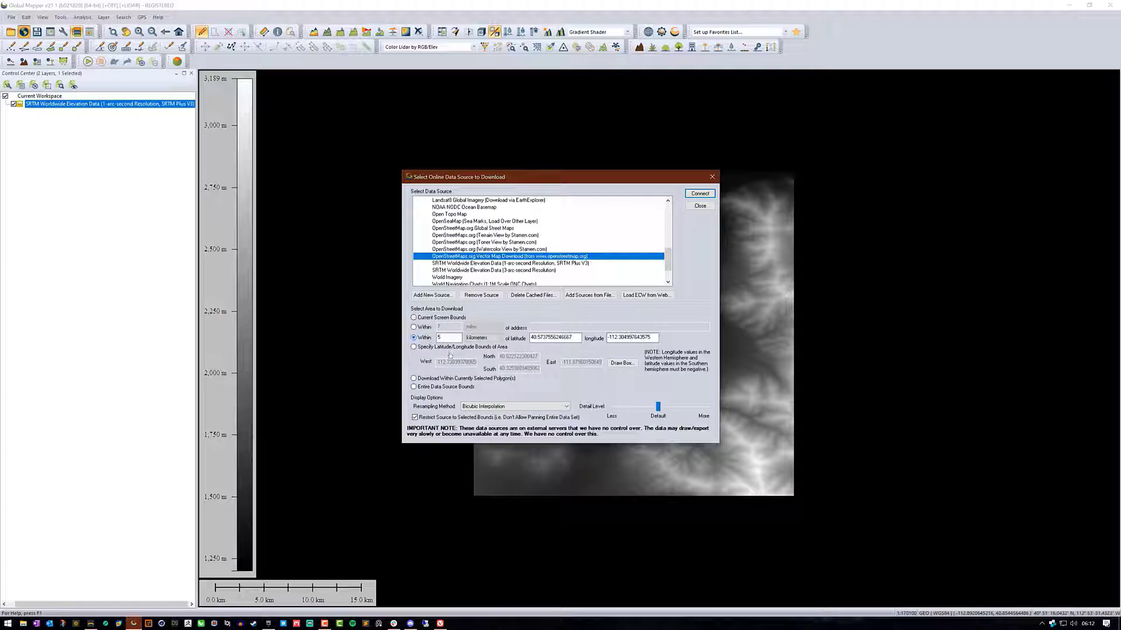
{"action": "left_click", "coordinate": [488, 338]}
{"action": "left_click", "coordinate": [485, 349]}
{"action": "left_click", "coordinate": [446, 388]}
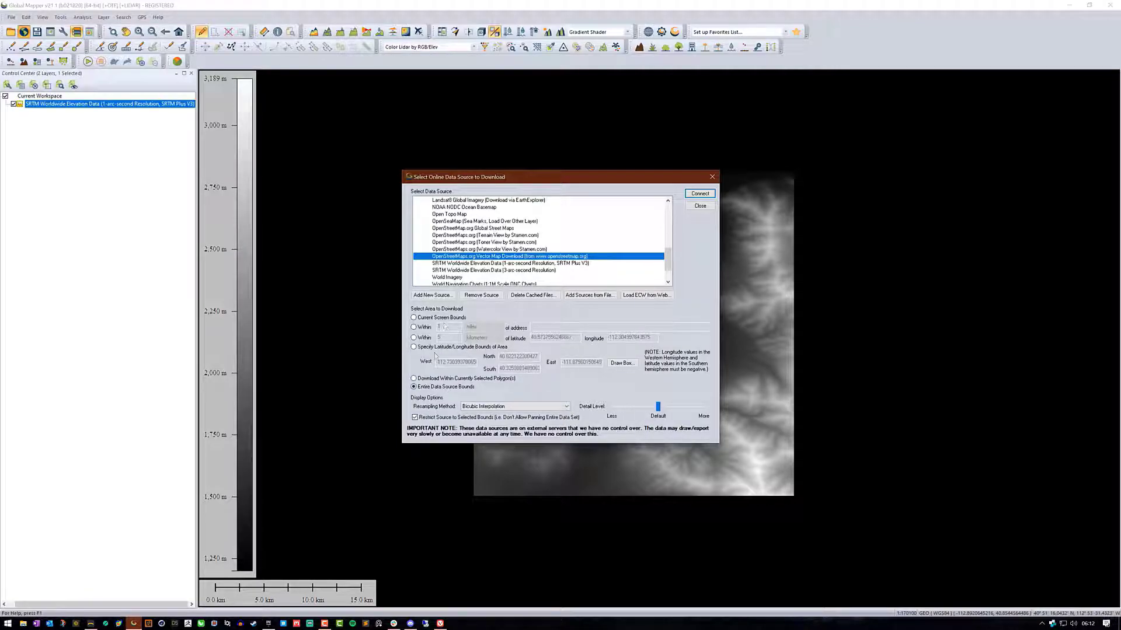
{"action": "left_click", "coordinate": [425, 337]}
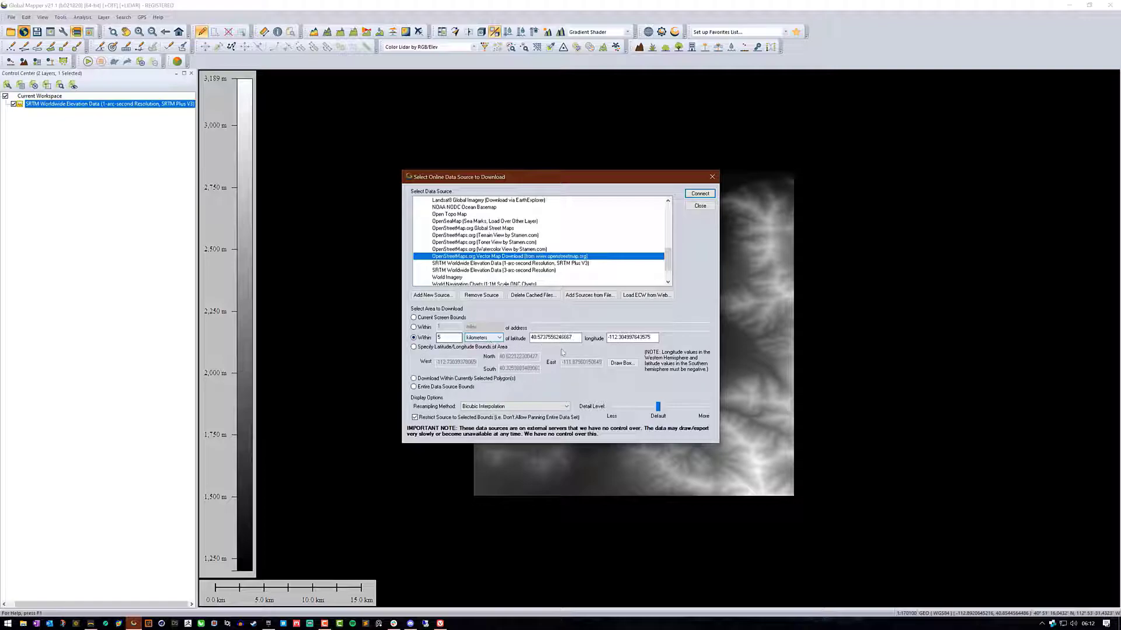
{"action": "left_click", "coordinate": [424, 387]}
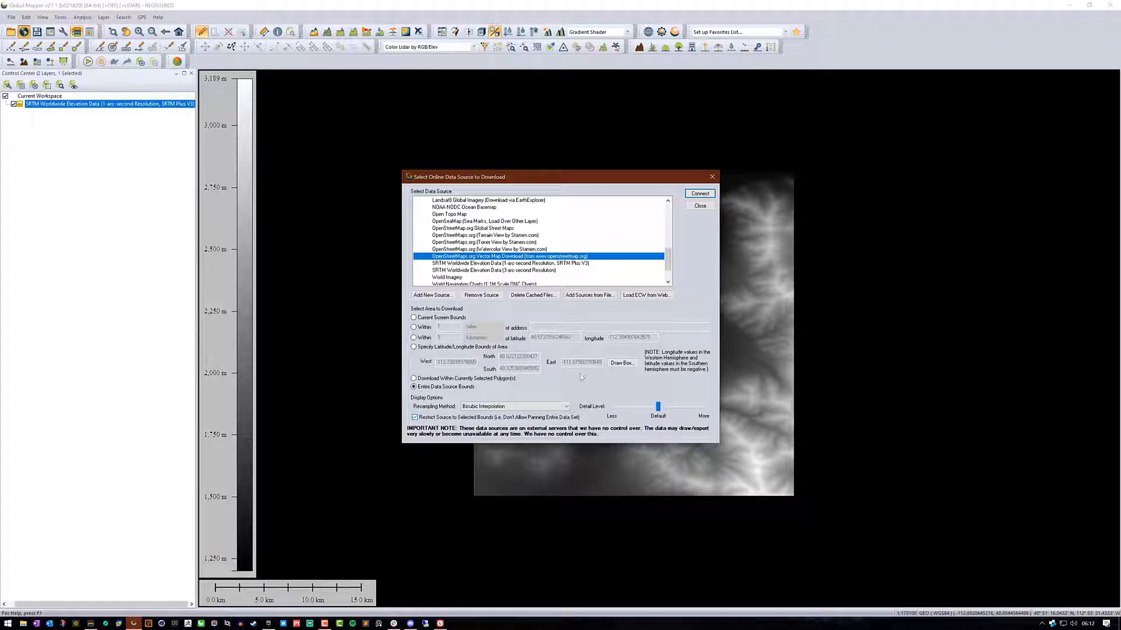
{"action": "left_click", "coordinate": [699, 205]}
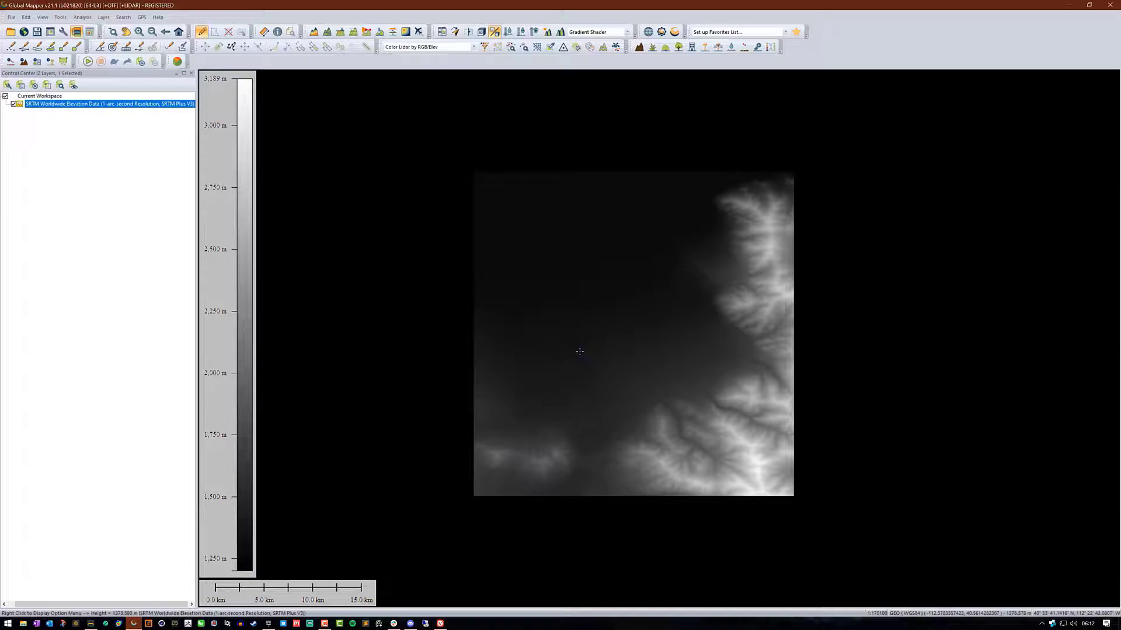
Switch to the OpenStreetMap export page in the browser, start an Overpass API download of the Tooele and Salt Lake City area, and cancel saving it
{"action": "key", "text": "alt+Tab"}
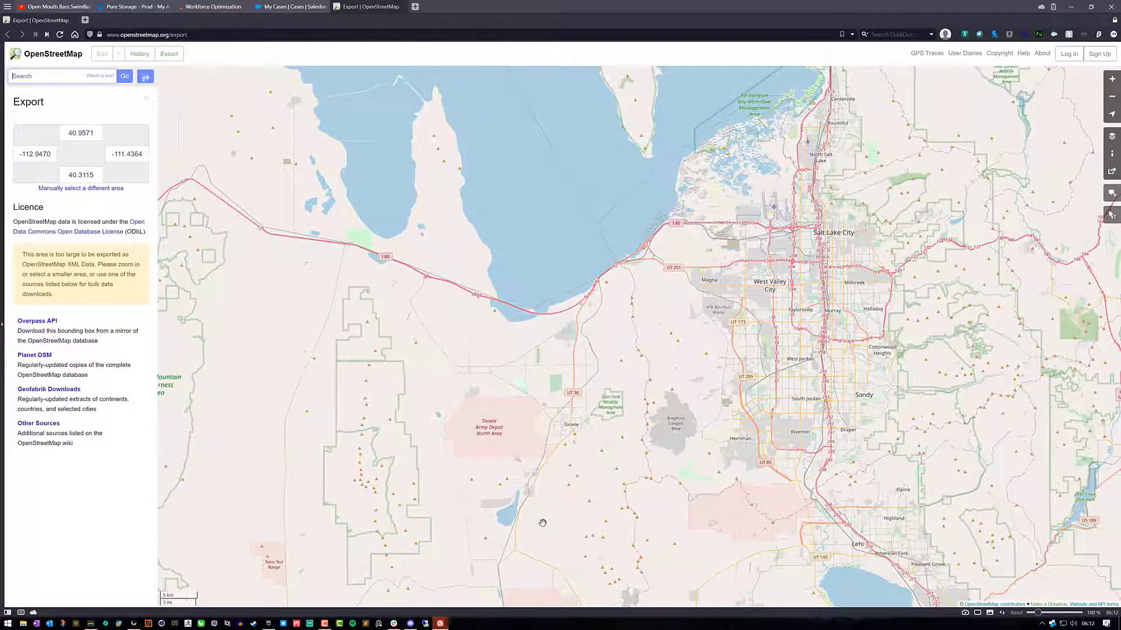
{"action": "left_click_drag", "start_coordinate": [595, 473], "coordinate": [616, 359]}
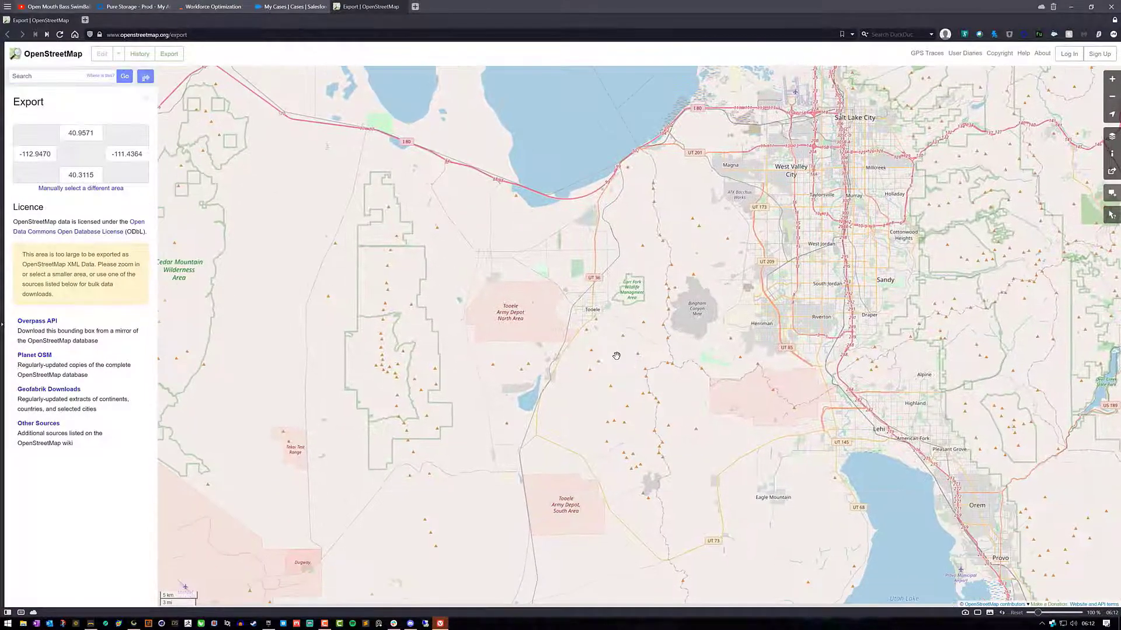
{"action": "left_click_drag", "start_coordinate": [643, 323], "coordinate": [633, 395]}
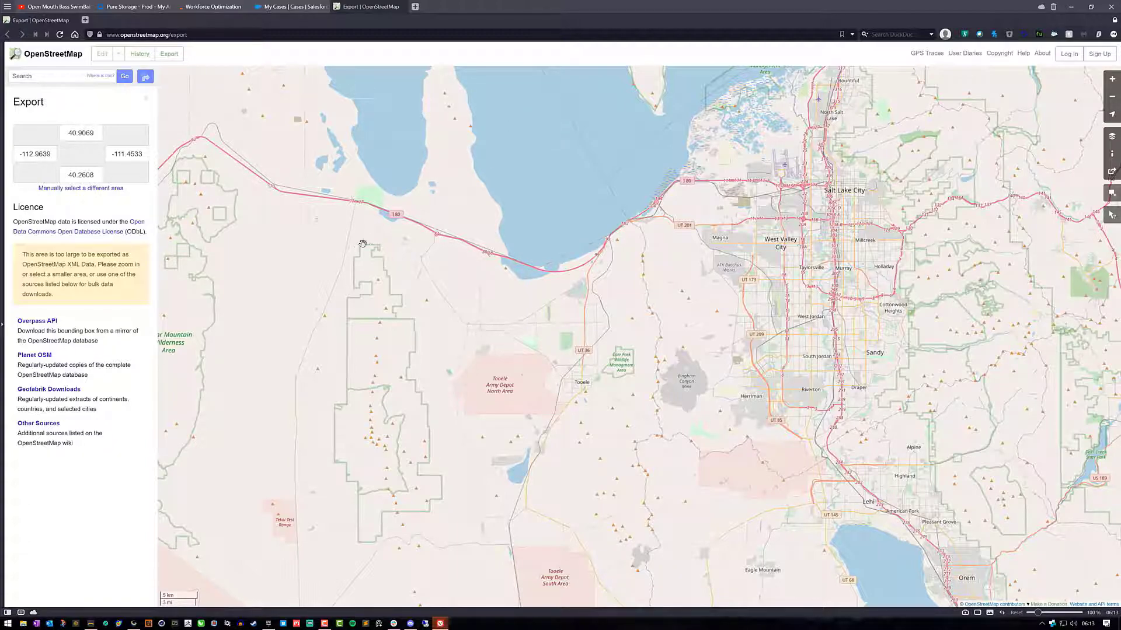
{"action": "left_click", "coordinate": [53, 324]}
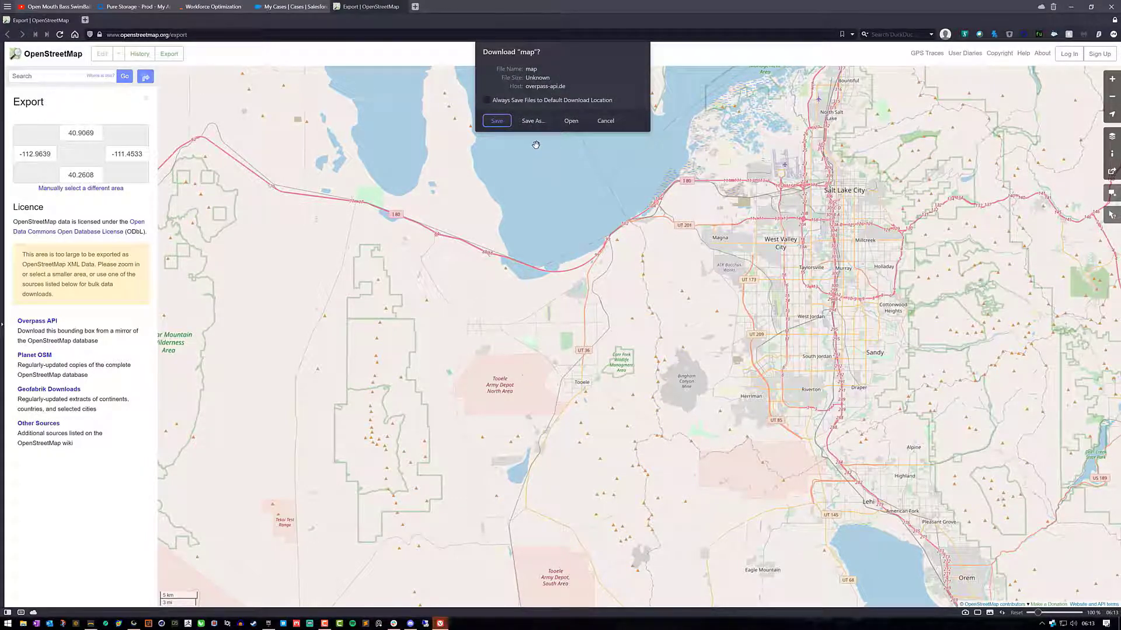
{"action": "left_click", "coordinate": [538, 124]}
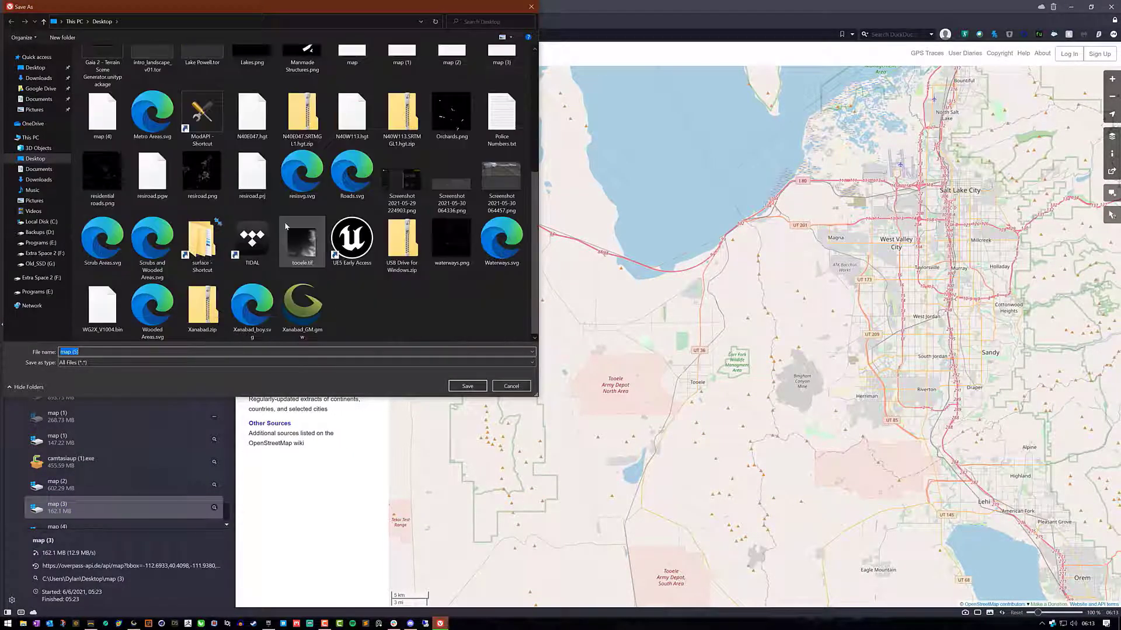
{"action": "left_click", "coordinate": [512, 385]}
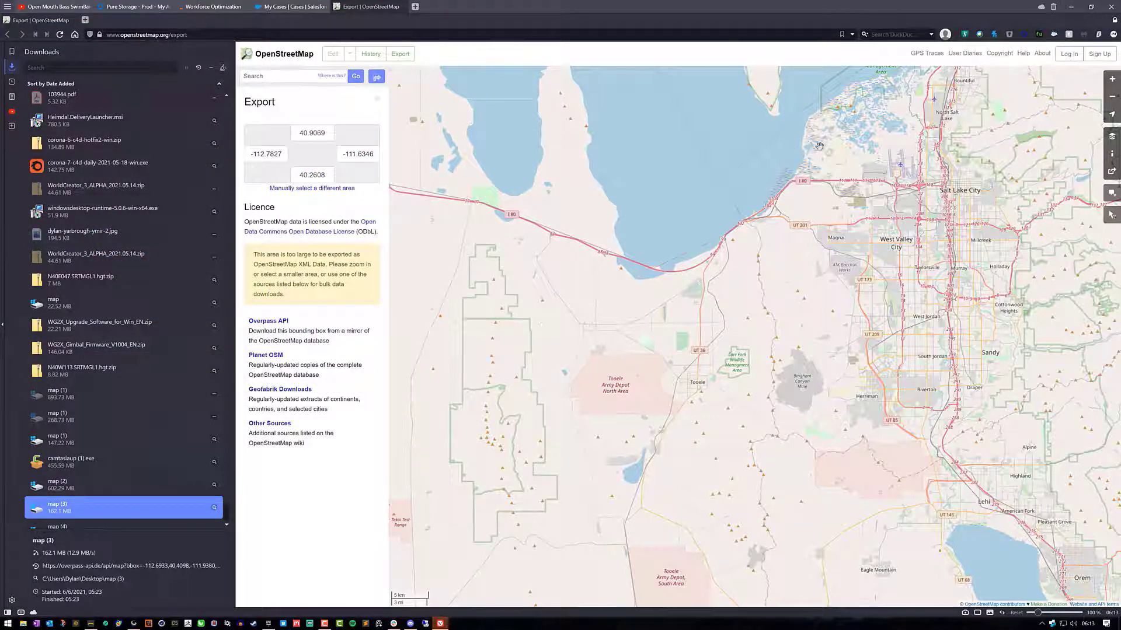
Switch back to Global Mapper and open the data file map (3) from the Desktop
{"action": "left_click", "coordinate": [1071, 7]}
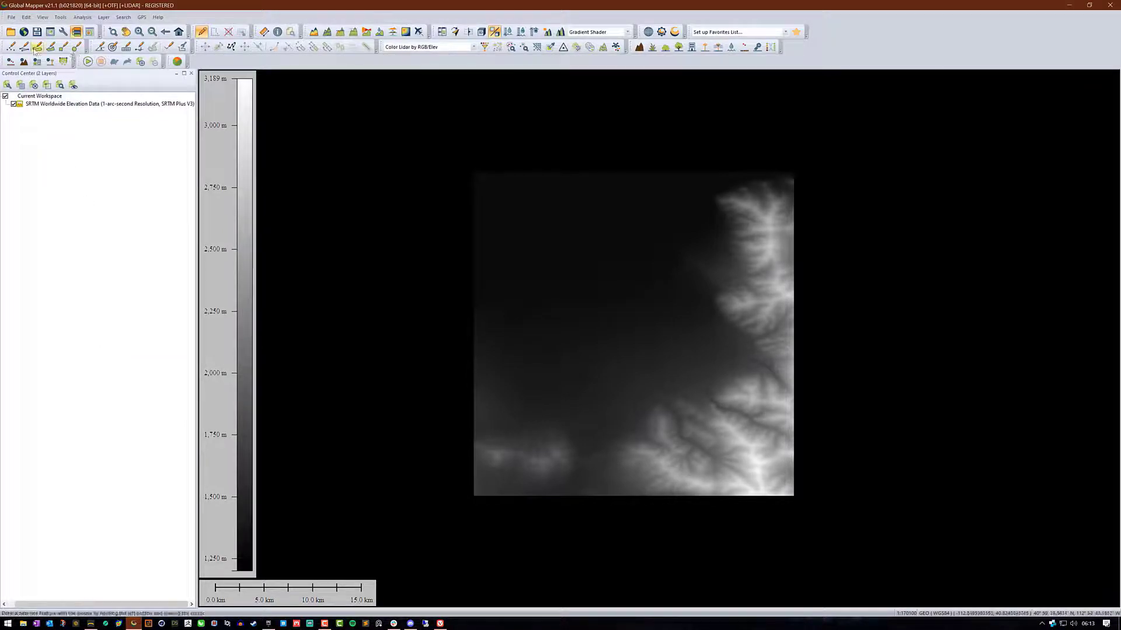
{"action": "left_click", "coordinate": [12, 18]}
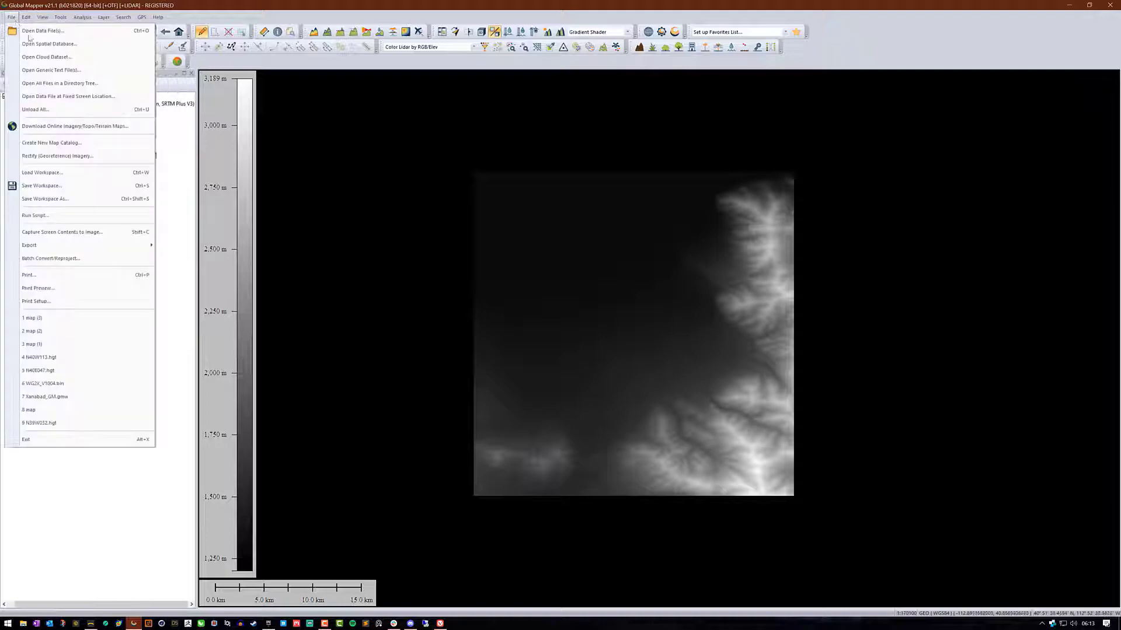
{"action": "left_click", "coordinate": [35, 31]}
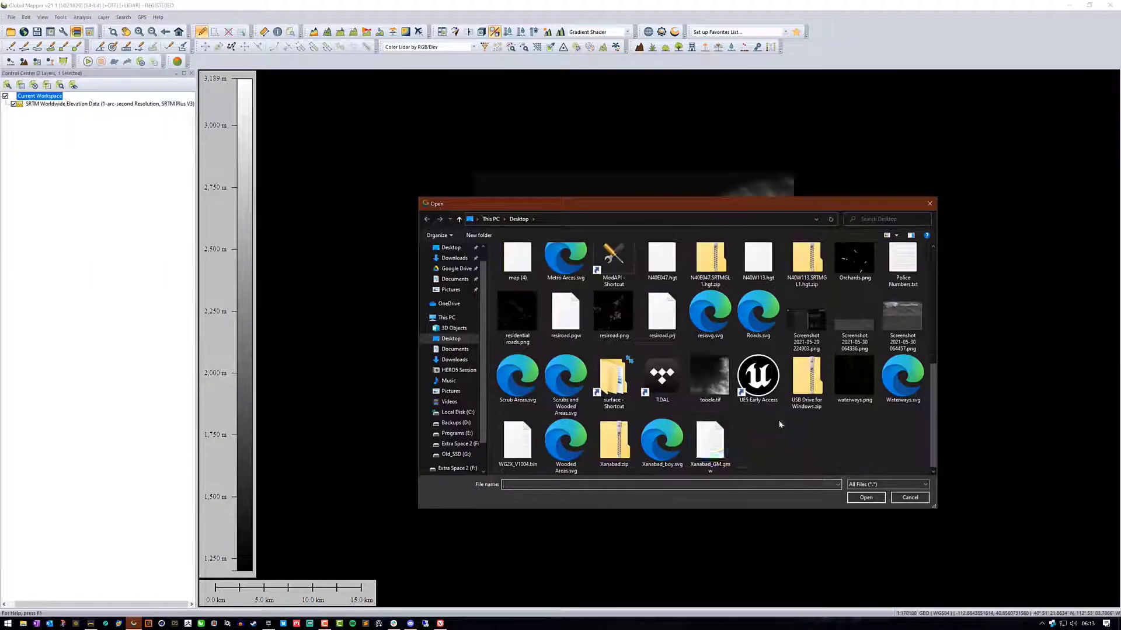
{"action": "left_click", "coordinate": [904, 396]}
{"action": "scroll", "coordinate": [590, 420], "scroll_direction": "down", "scroll_amount": 1}
{"action": "scroll", "coordinate": [672, 435], "scroll_direction": "up", "scroll_amount": 1}
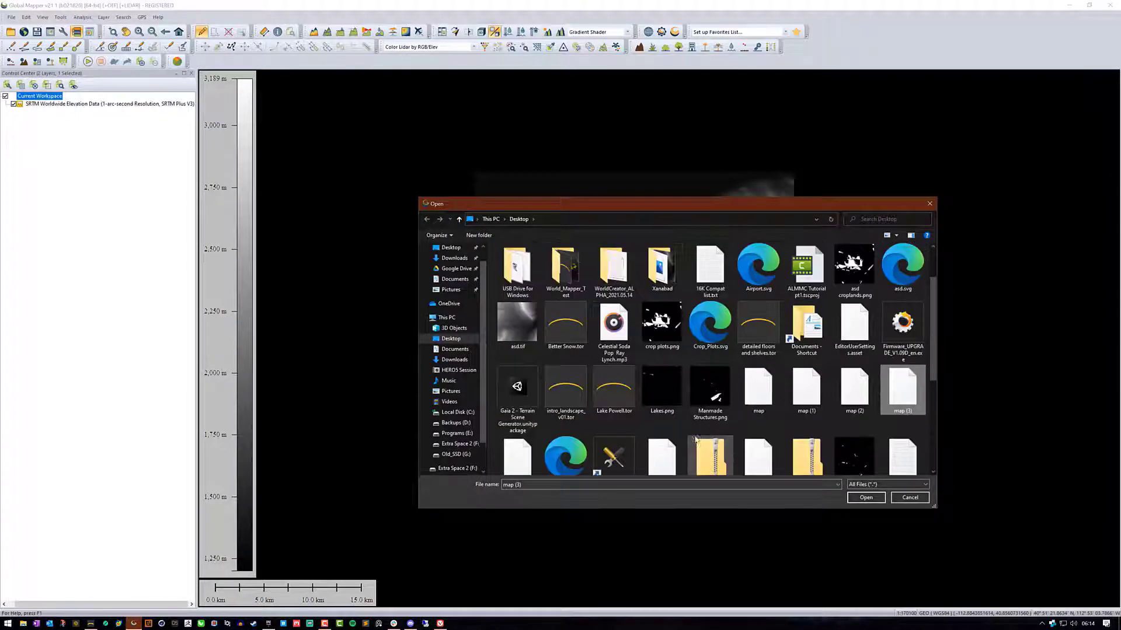
{"action": "left_click", "coordinate": [864, 496]}
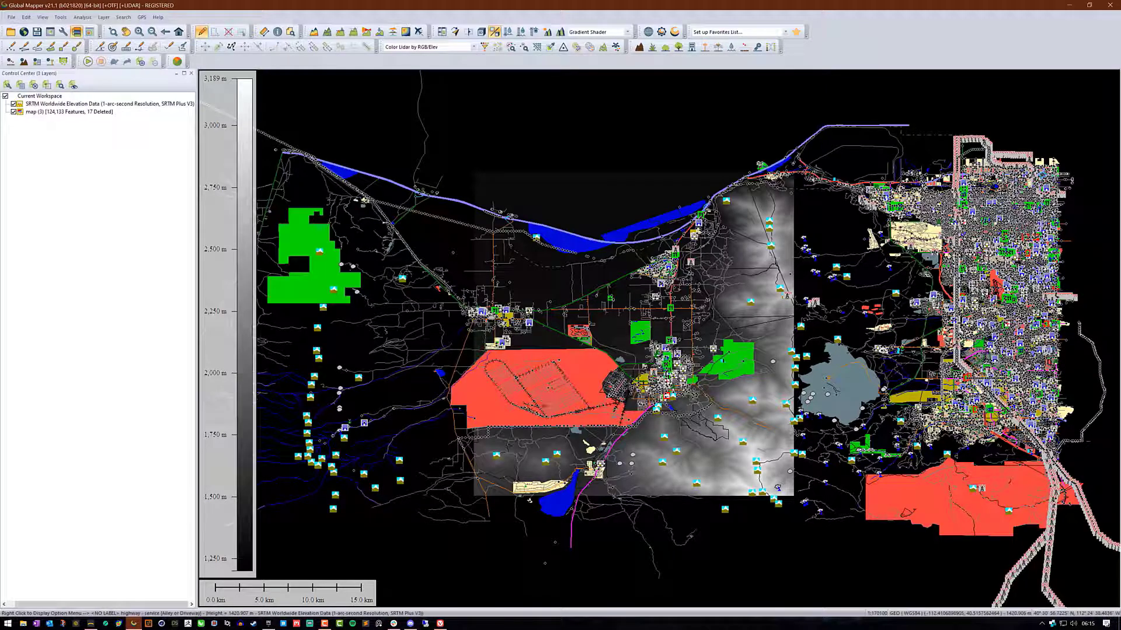
Split the map (3) layer into separate layers by Feature Description, prefixed with the original layer name, and expand the resulting group
{"action": "left_click", "coordinate": [14, 111]}
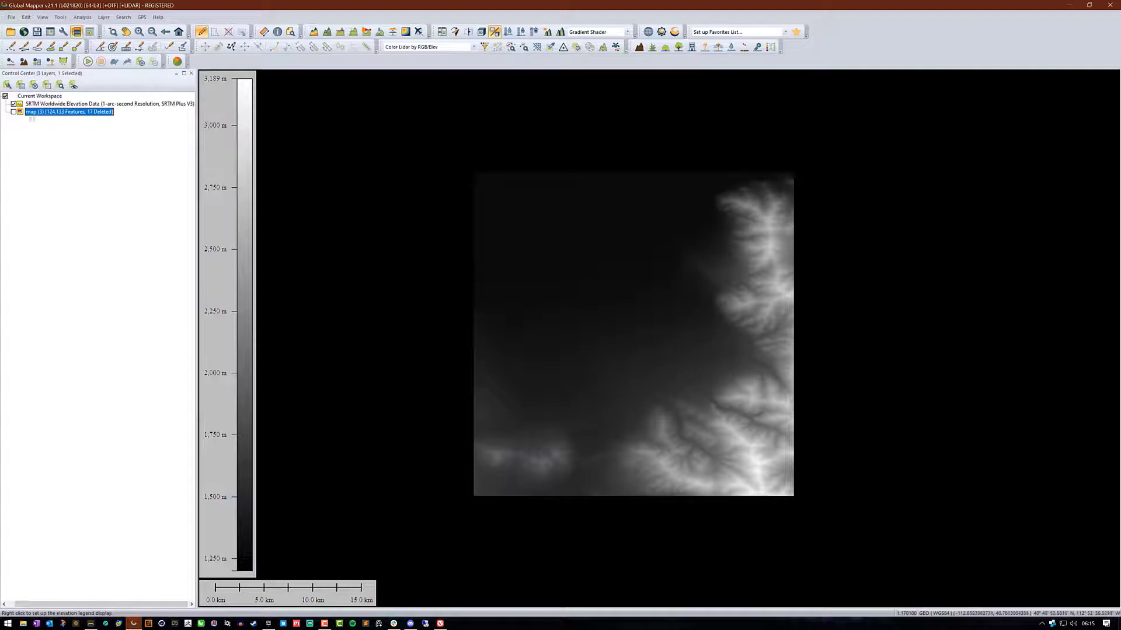
{"action": "left_click", "coordinate": [13, 111]}
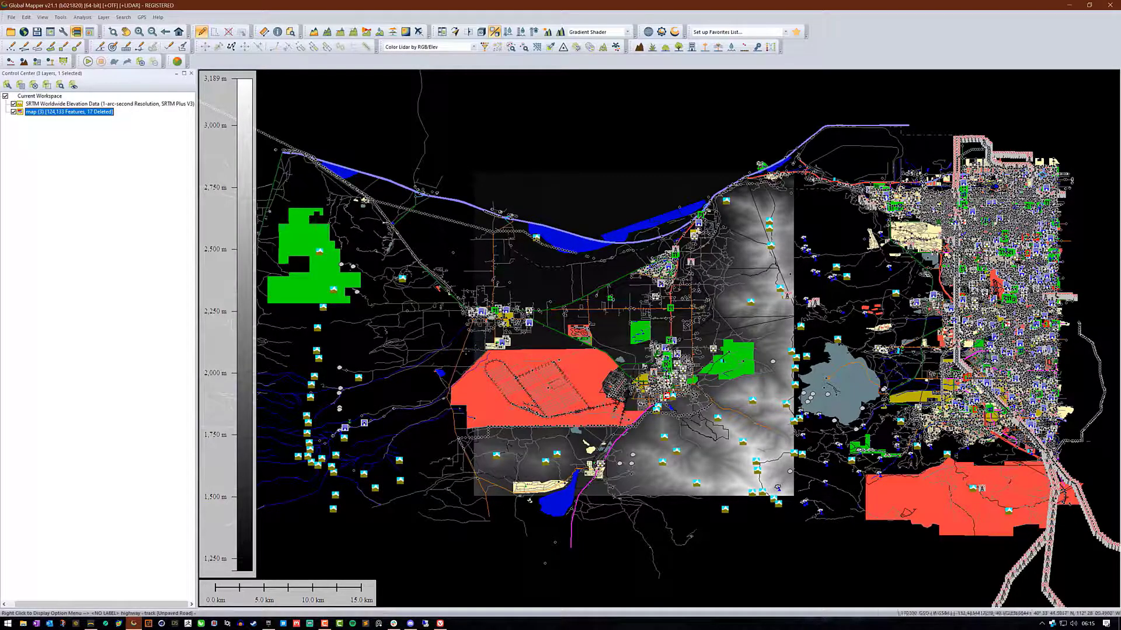
{"action": "right_click", "coordinate": [59, 113]}
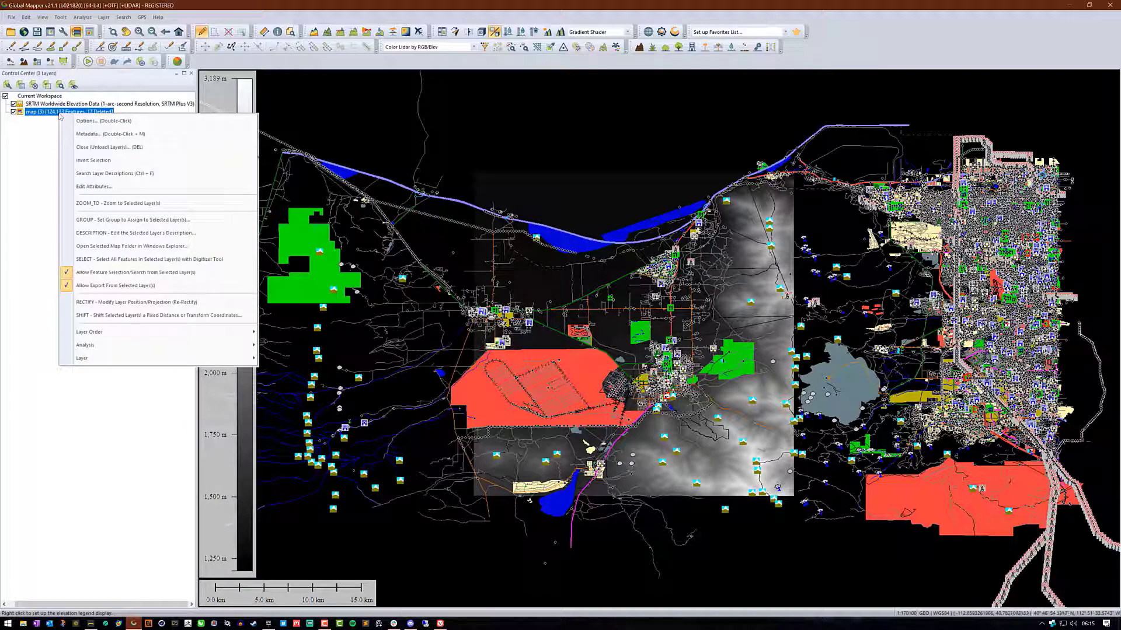
{"action": "mouse_move", "coordinate": [144, 363]}
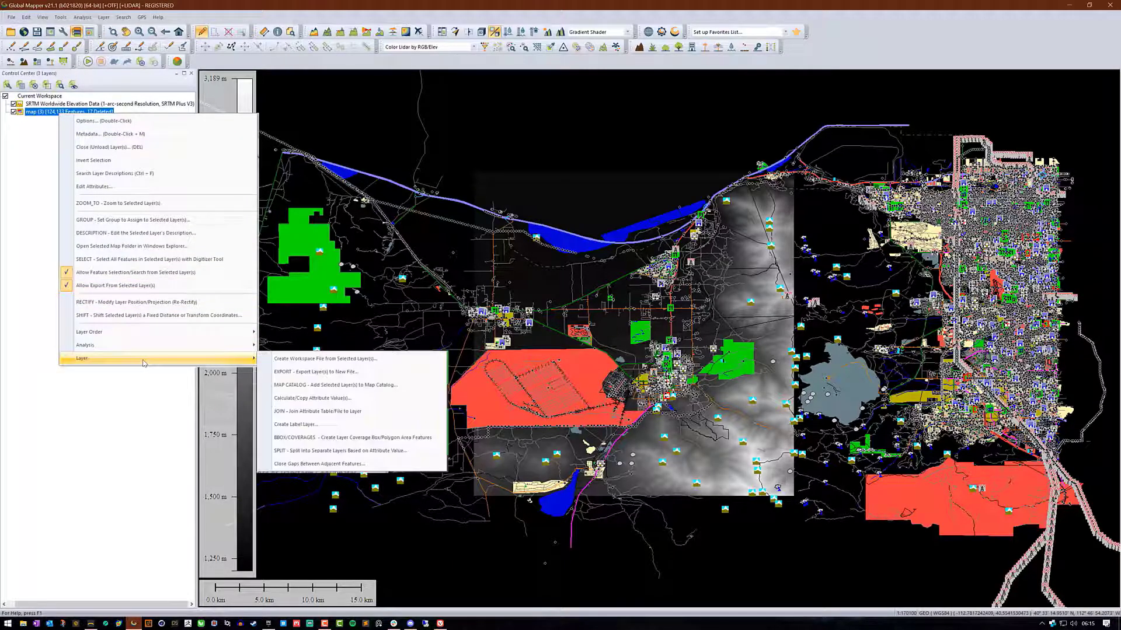
{"action": "left_click", "coordinate": [302, 451]}
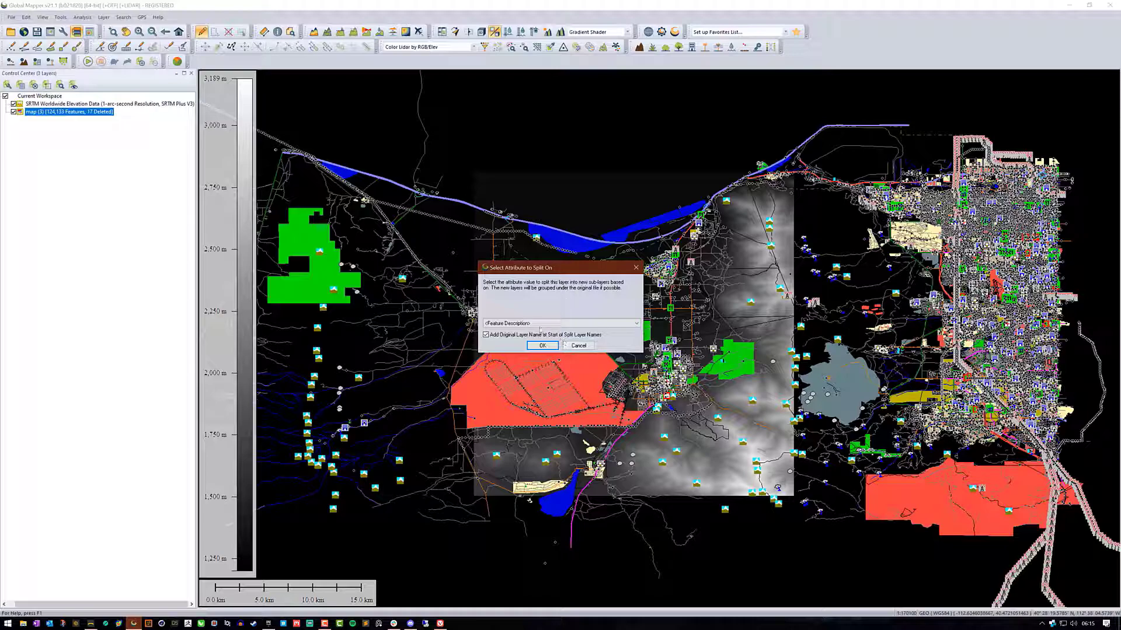
{"action": "left_click", "coordinate": [547, 323]}
{"action": "left_click", "coordinate": [544, 337]}
{"action": "left_click", "coordinate": [543, 346]}
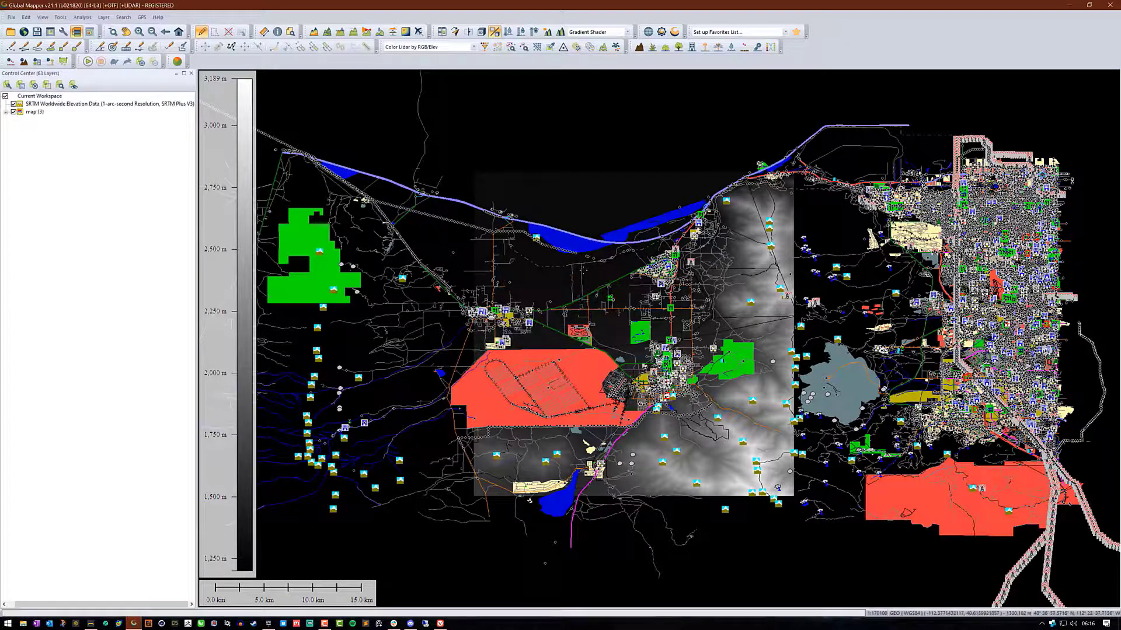
{"action": "left_click", "coordinate": [7, 112]}
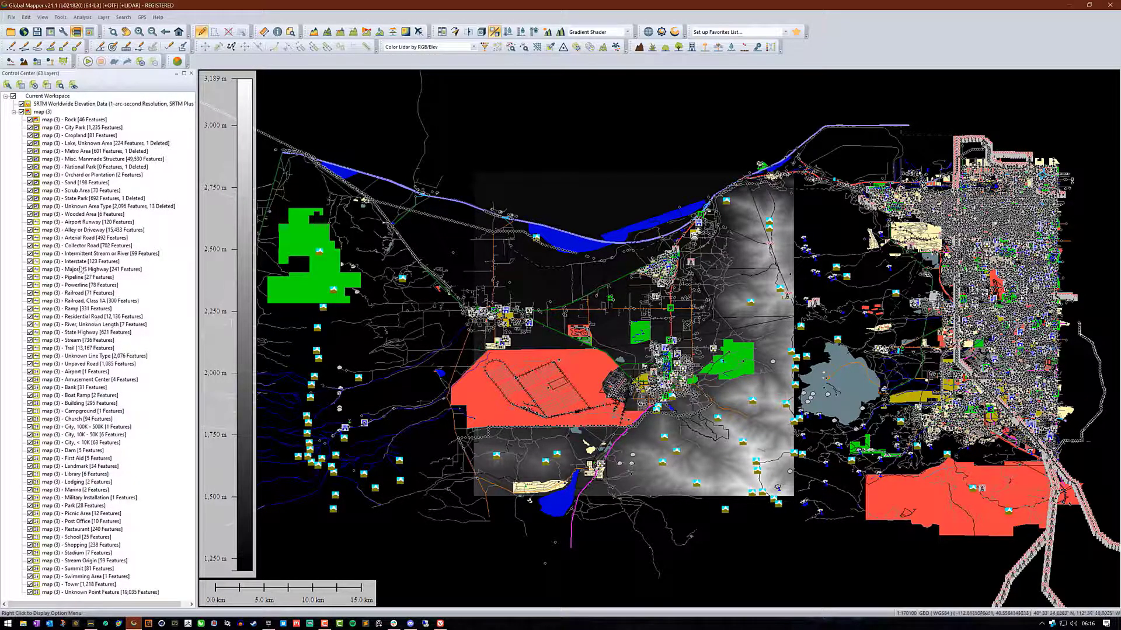
Hide all layers in the map (3) group, toggle the River, Unknown Length layer as a check, and show only Residential Road
{"action": "left_click", "coordinate": [21, 111]}
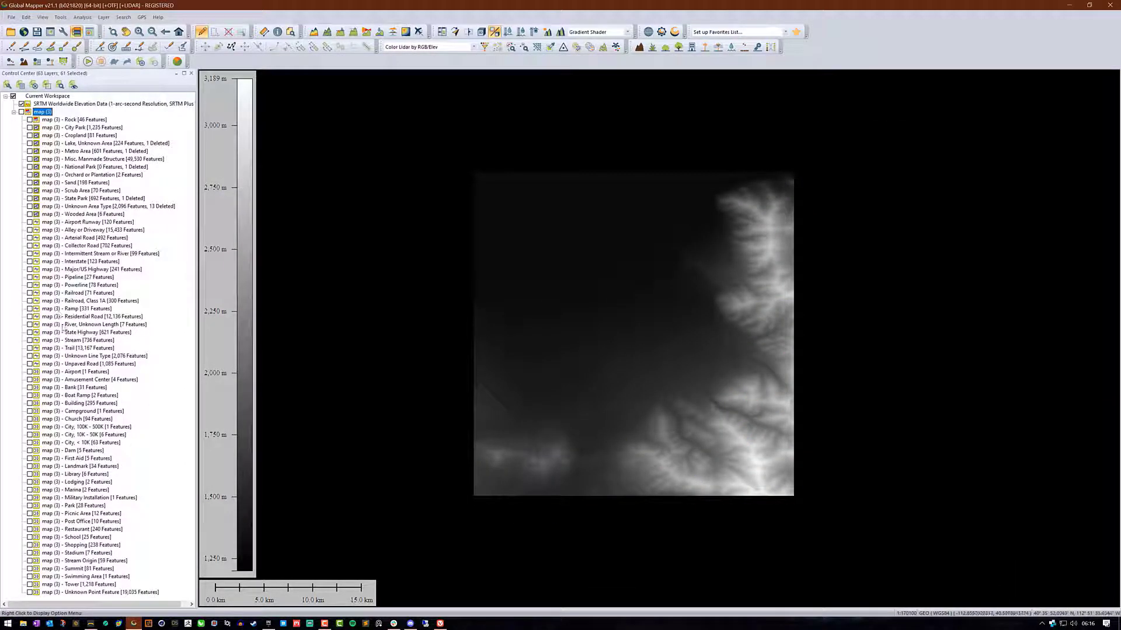
{"action": "left_click", "coordinate": [29, 325]}
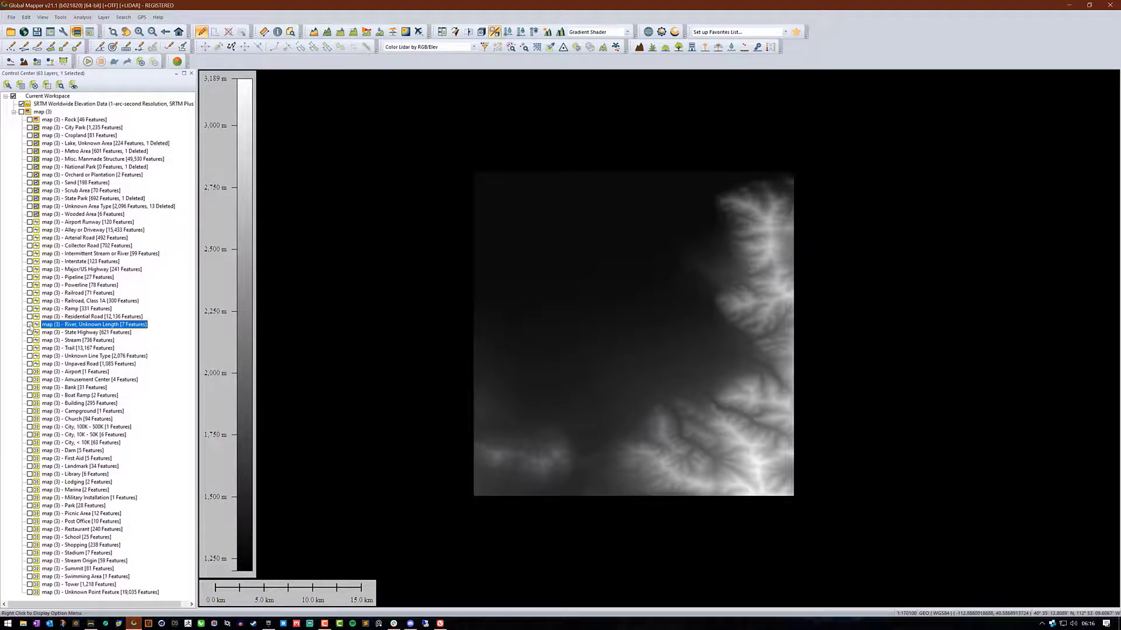
{"action": "left_click", "coordinate": [29, 325]}
{"action": "left_click", "coordinate": [29, 325]}
{"action": "left_click", "coordinate": [30, 317]}
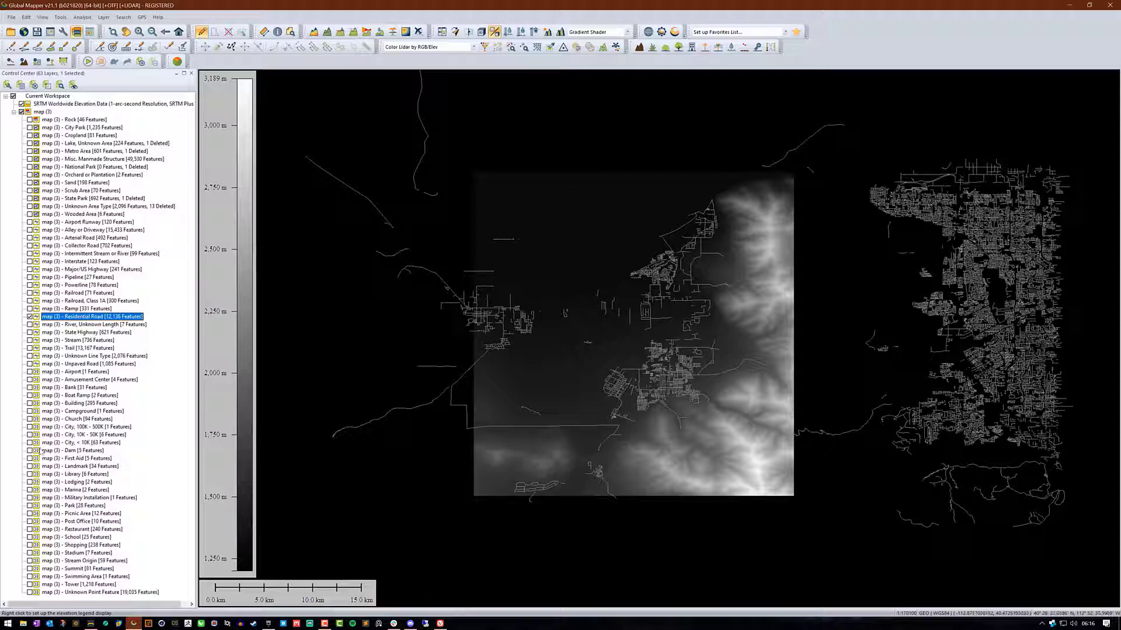
Show the Interstate, Major/US Highway, Lake, Unknown Area and State Highway layers alongside the residential roads
{"action": "left_click", "coordinate": [30, 261]}
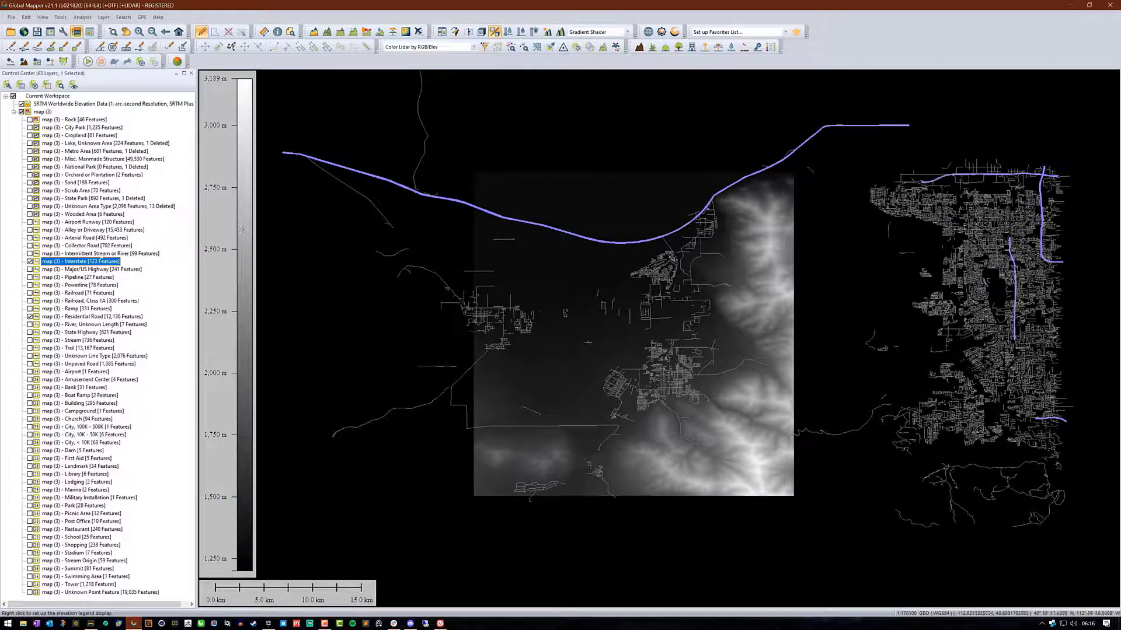
{"action": "left_click", "coordinate": [30, 269]}
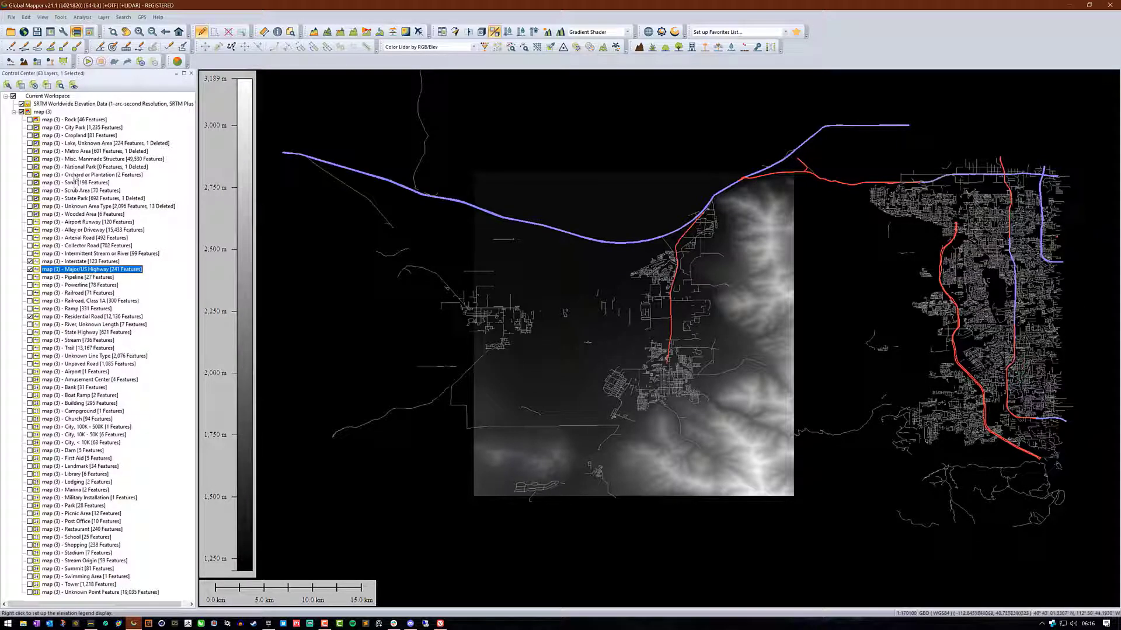
{"action": "left_click", "coordinate": [30, 143]}
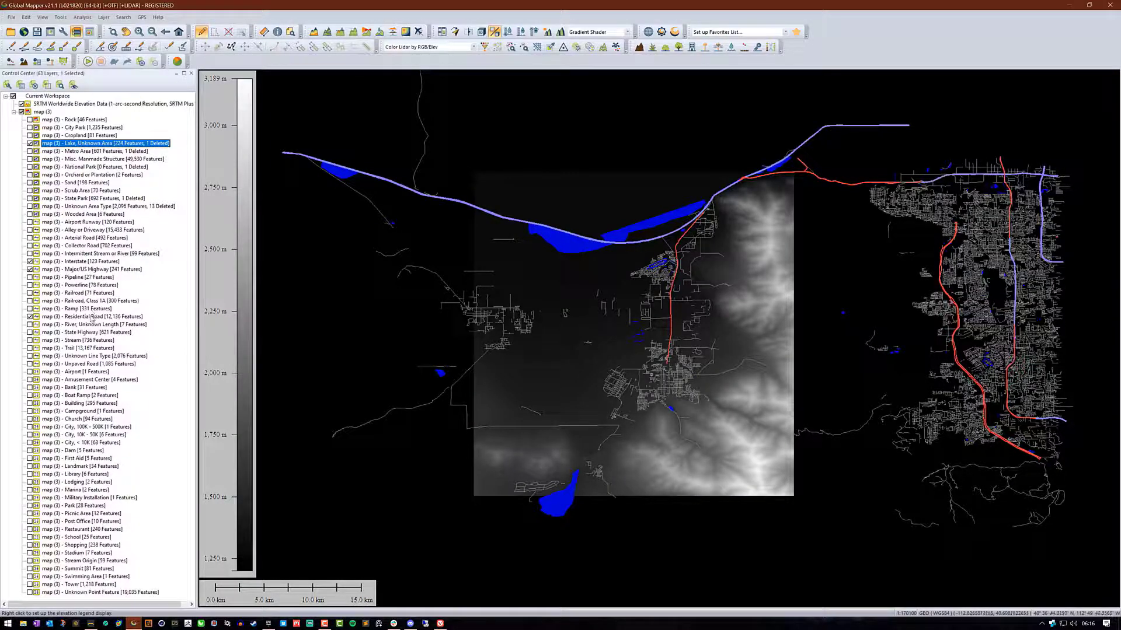
{"action": "left_click", "coordinate": [29, 332]}
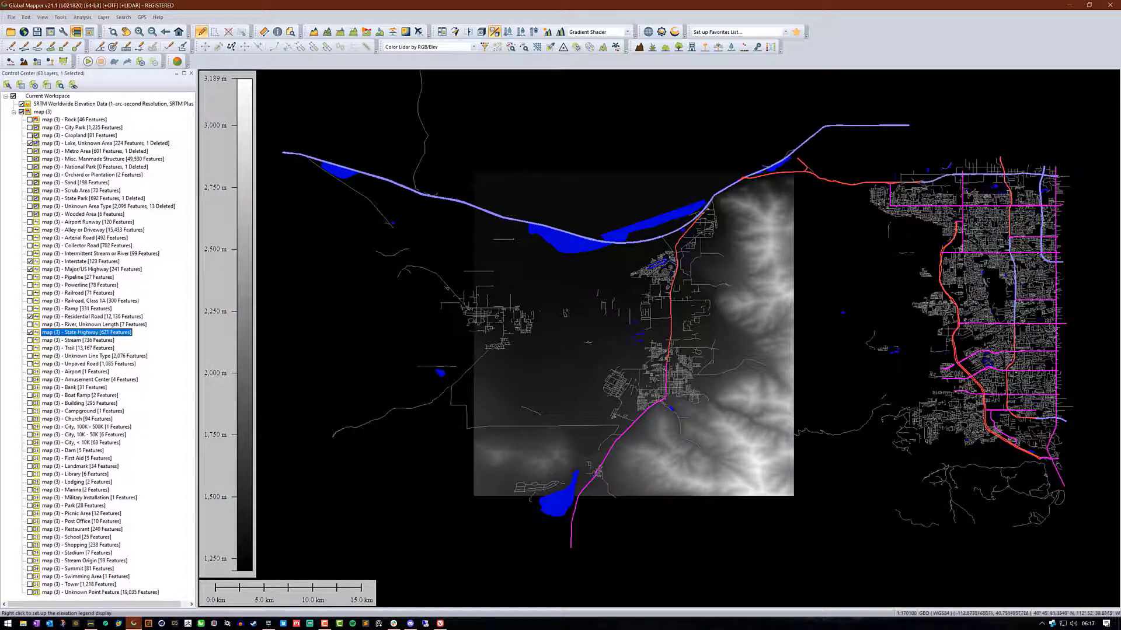
Briefly display Cropland and hide the Lake, Unknown Area, Interstate, Major/US Highway and State Highway layers, leaving only Residential Road shown
{"action": "left_click", "coordinate": [30, 143]}
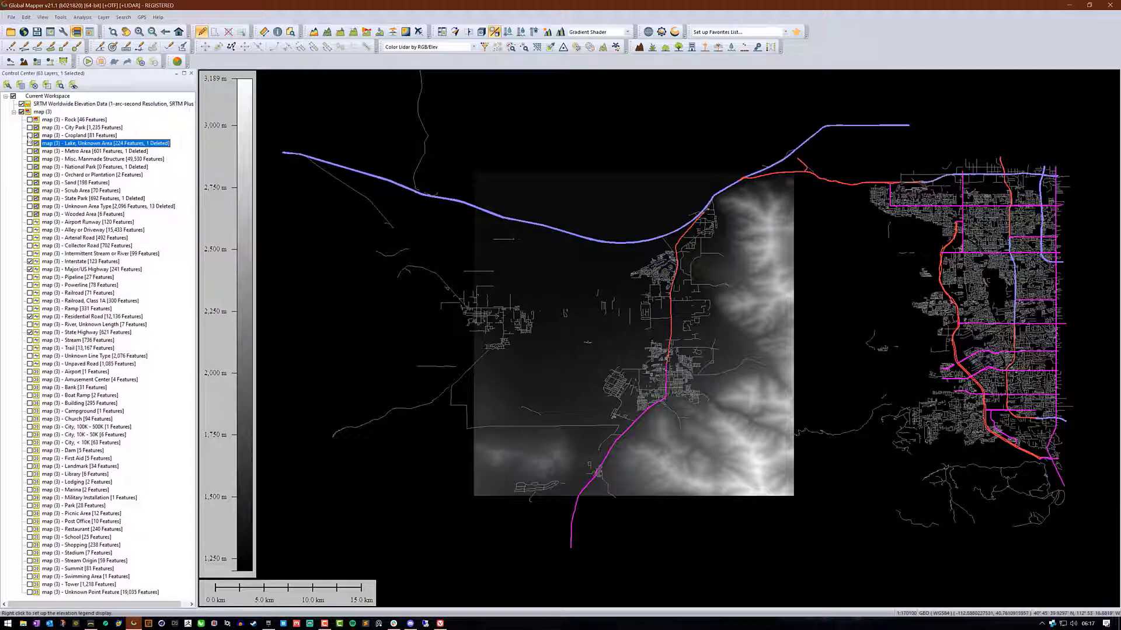
{"action": "left_click", "coordinate": [30, 136]}
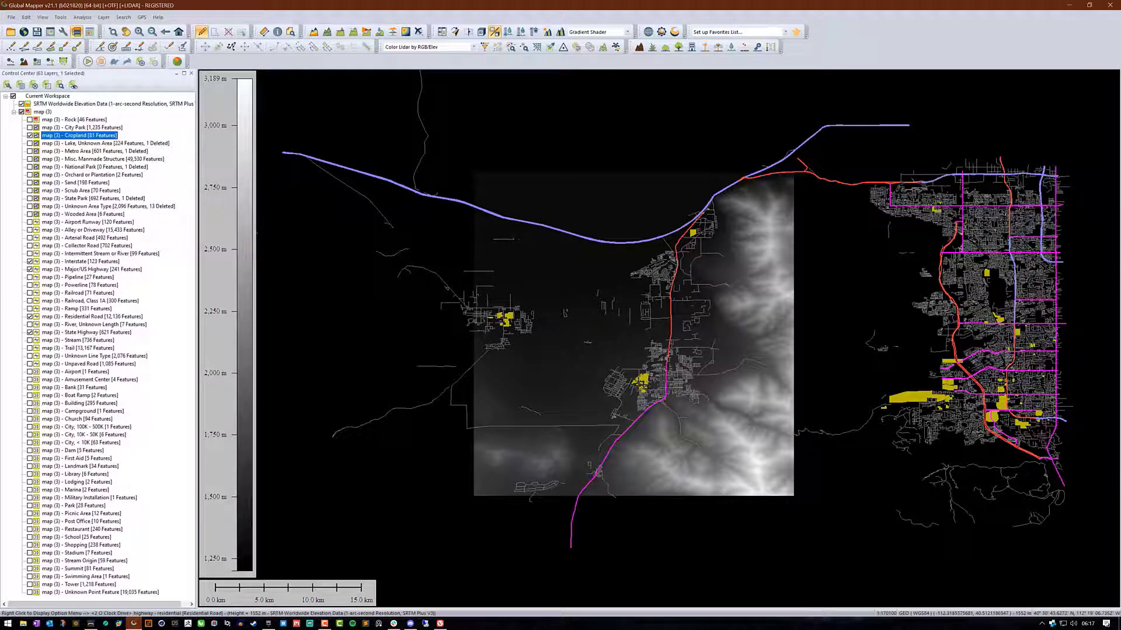
{"action": "left_click", "coordinate": [29, 135]}
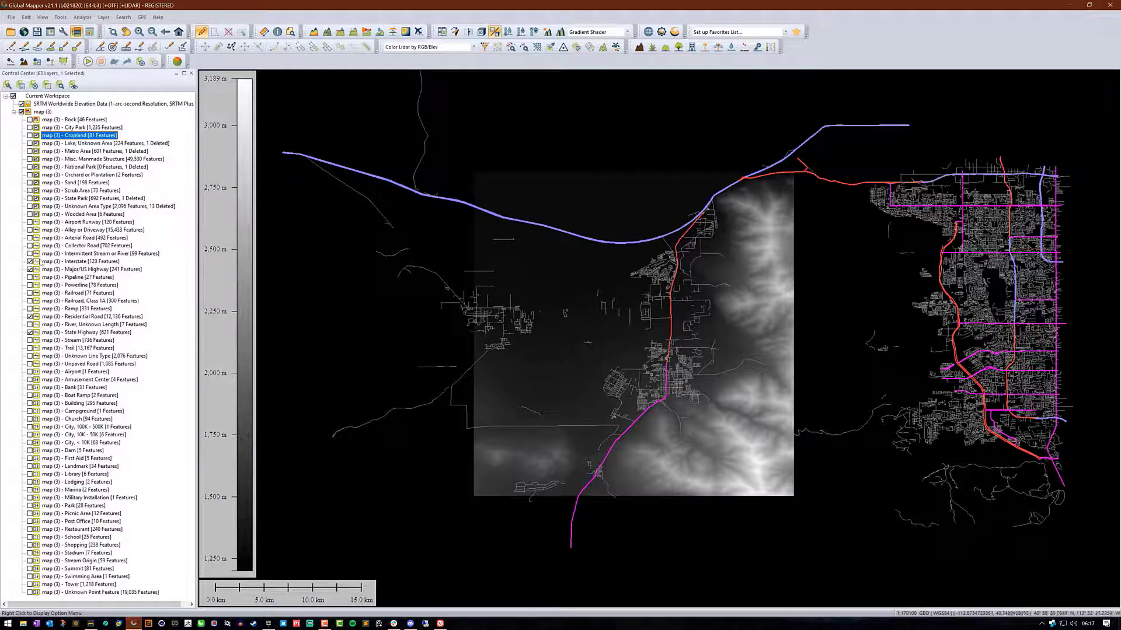
{"action": "left_click", "coordinate": [29, 262]}
{"action": "left_click", "coordinate": [30, 269]}
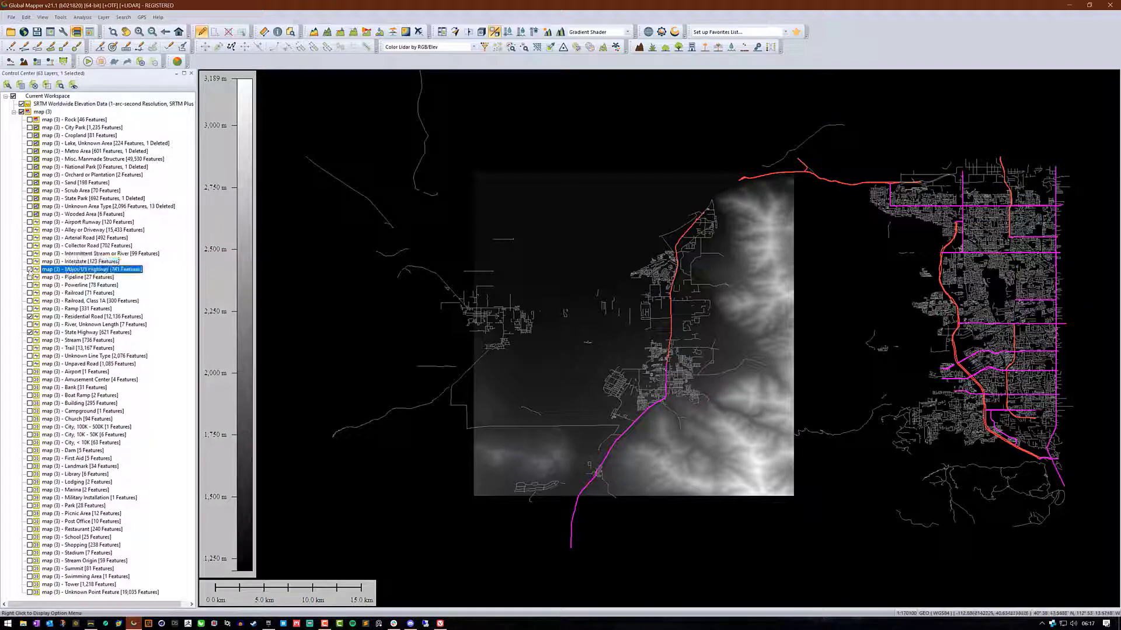
{"action": "left_click", "coordinate": [30, 332]}
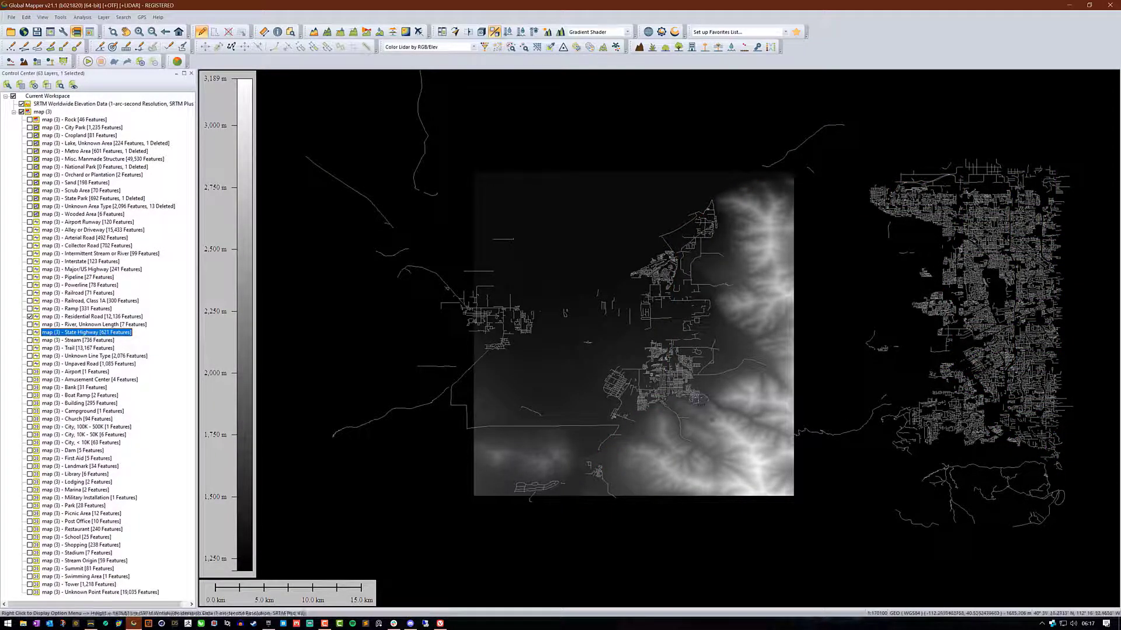
Add the Railroad, Class 1A, Railroad, Powerline and Pipeline layers to the Residential Road selection, and remove them from it again
{"action": "left_click", "coordinate": [83, 318]}
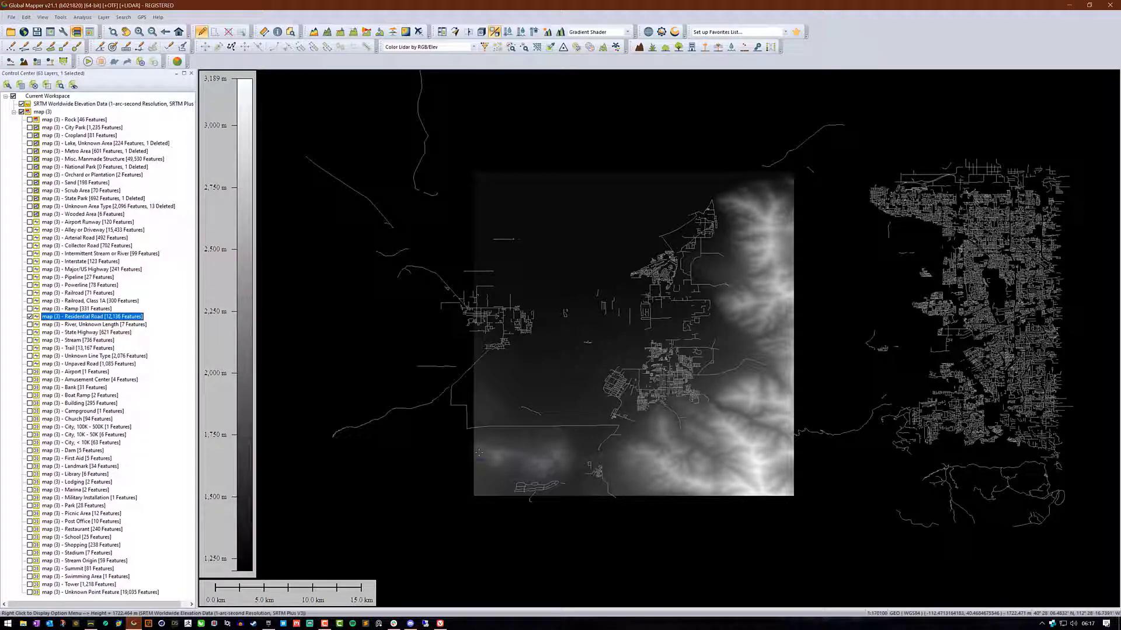
{"action": "scroll", "coordinate": [118, 402], "scroll_direction": "down", "scroll_amount": 2}
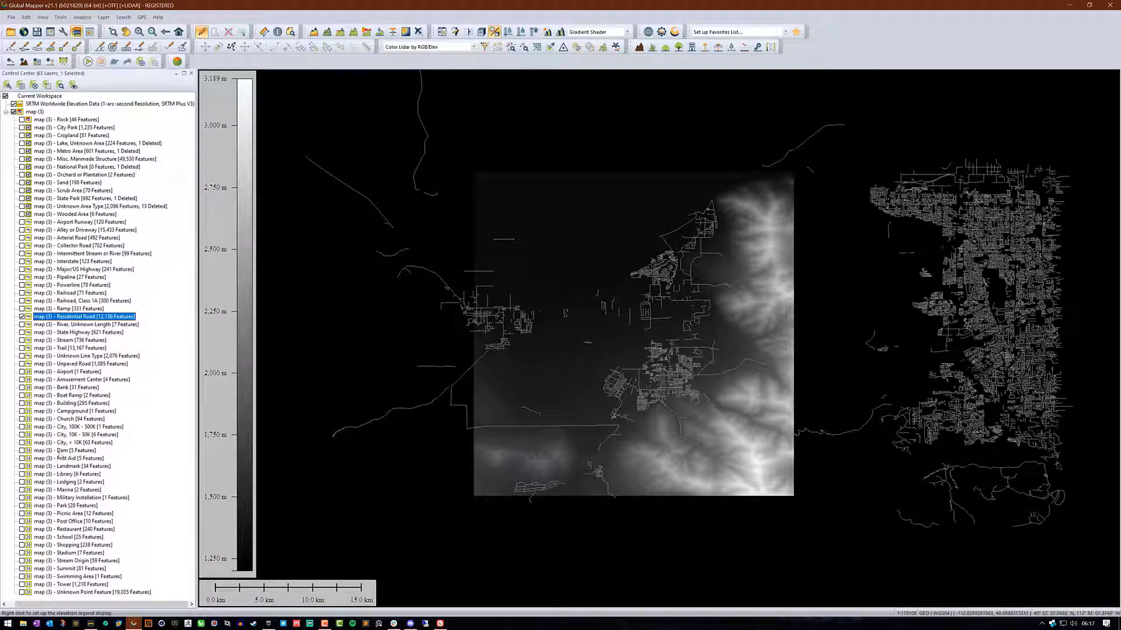
{"action": "scroll", "coordinate": [60, 456], "scroll_direction": "left", "scroll_amount": 2}
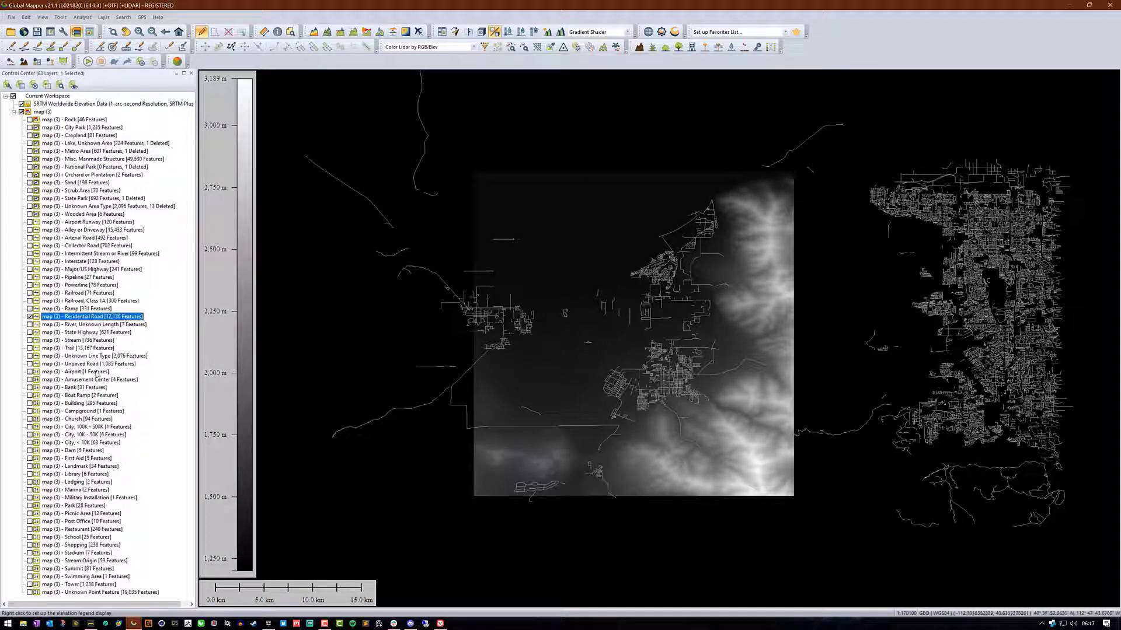
{"action": "left_click", "coordinate": [88, 301], "text": "ctrl"}
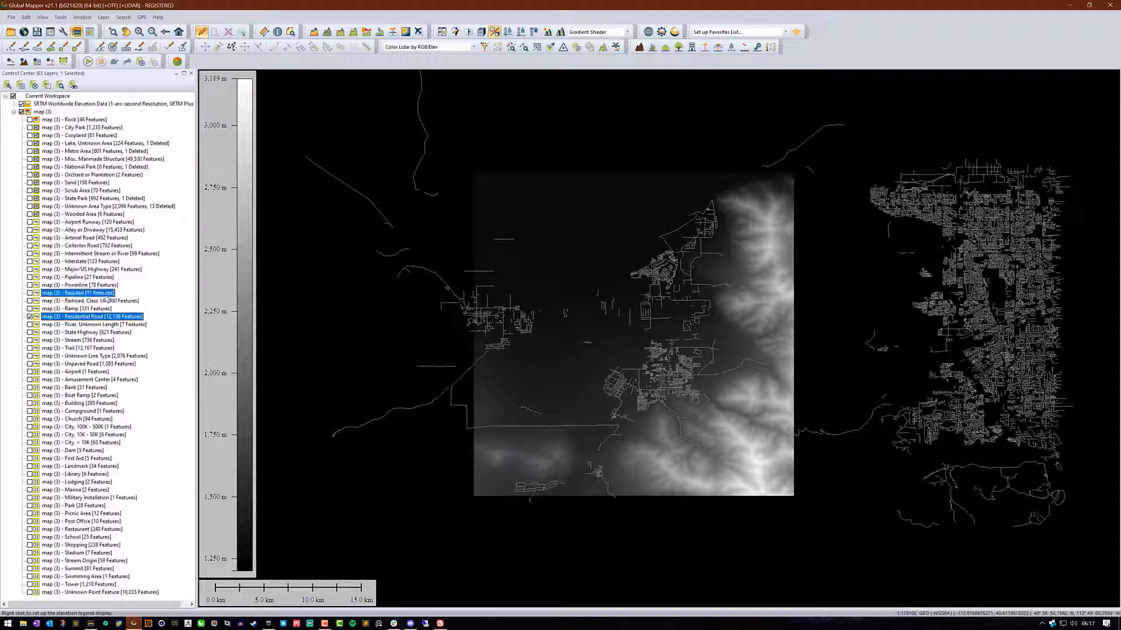
{"action": "left_click", "coordinate": [82, 292], "text": "ctrl"}
{"action": "left_click", "coordinate": [82, 285], "text": "ctrl"}
{"action": "left_click", "coordinate": [74, 277], "text": "ctrl"}
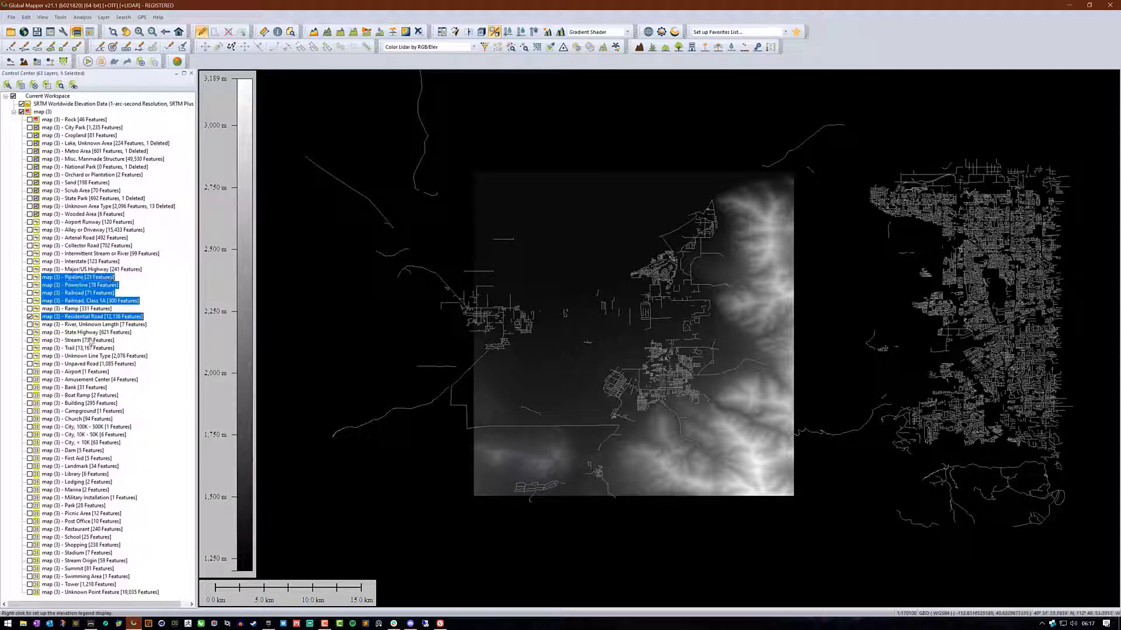
{"action": "left_click", "coordinate": [99, 301], "text": "ctrl"}
{"action": "left_click", "coordinate": [100, 293], "text": "ctrl"}
{"action": "left_click", "coordinate": [100, 284], "text": "ctrl"}
{"action": "left_click", "coordinate": [100, 278], "text": "ctrl"}
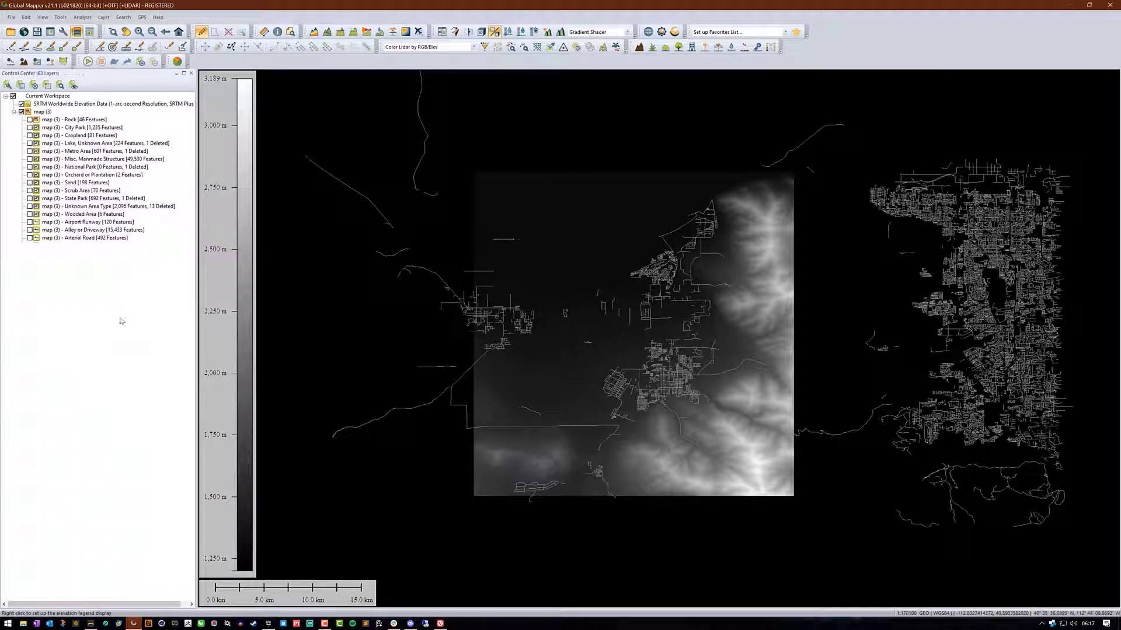
Assign the Residential Road layer to a new layer group named Resiroads
{"action": "right_click", "coordinate": [123, 319]}
{"action": "left_click", "coordinate": [195, 424]}
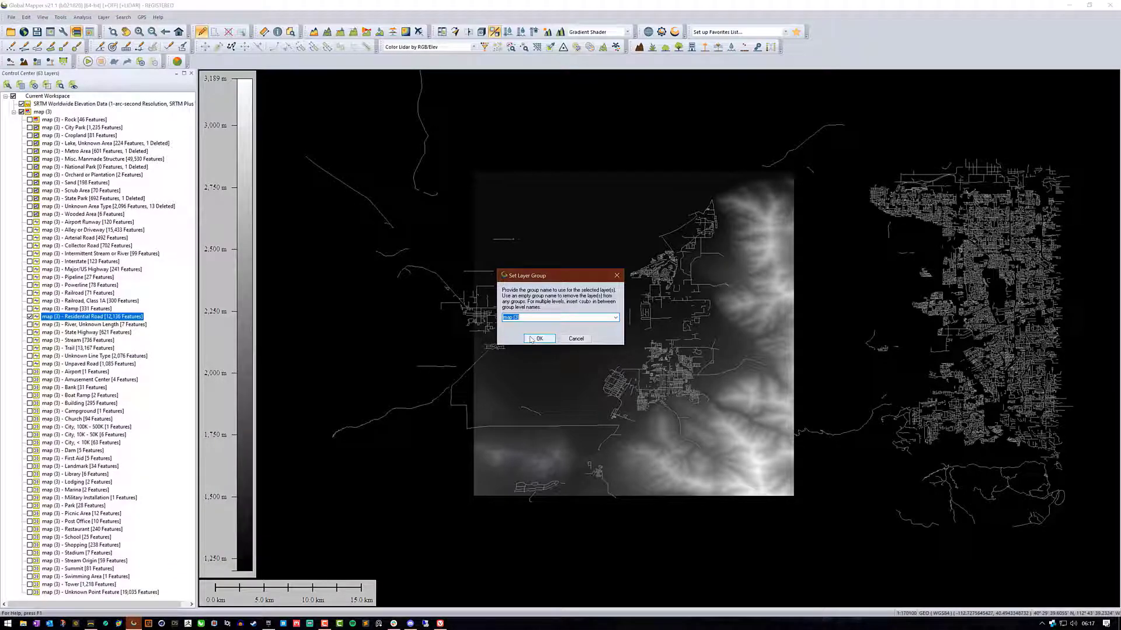
{"action": "type", "text": "Resiroads"}
{"action": "left_click", "coordinate": [549, 340]}
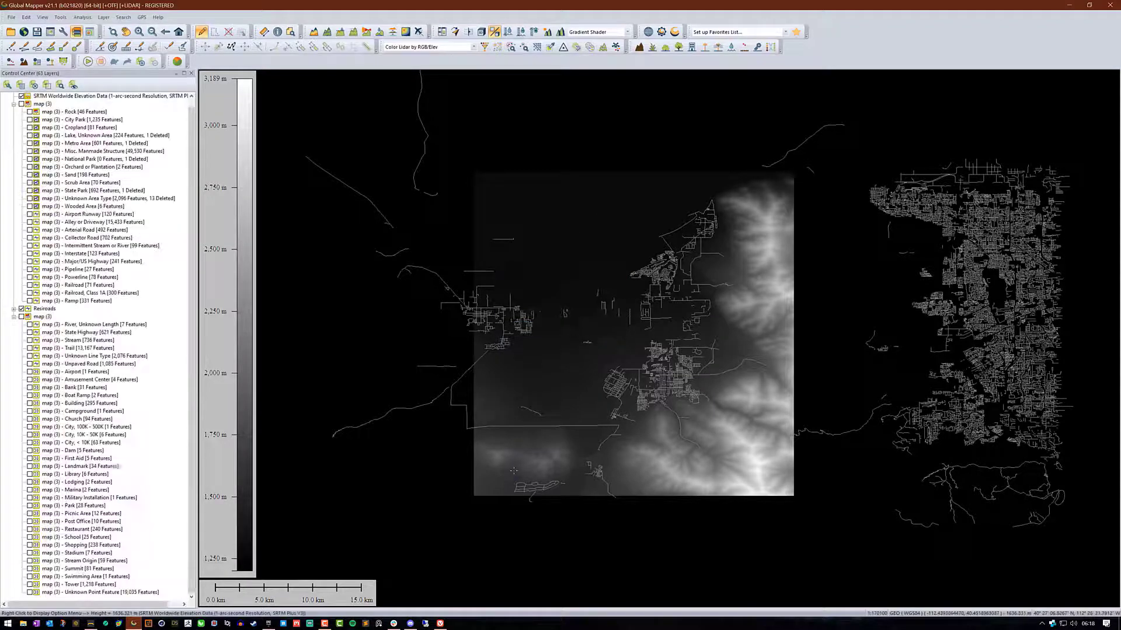
Collapse both map (3) groups, expand the Resiroads group and select its Residential Road layer
{"action": "left_click", "coordinate": [13, 316]}
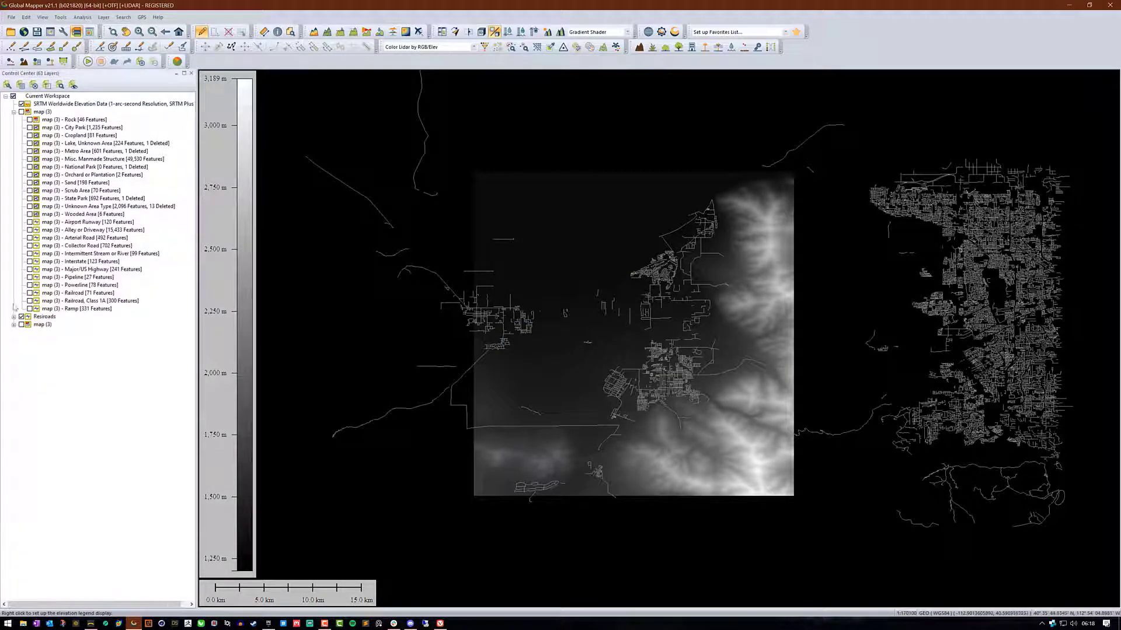
{"action": "left_click", "coordinate": [13, 111]}
{"action": "left_click", "coordinate": [13, 119]}
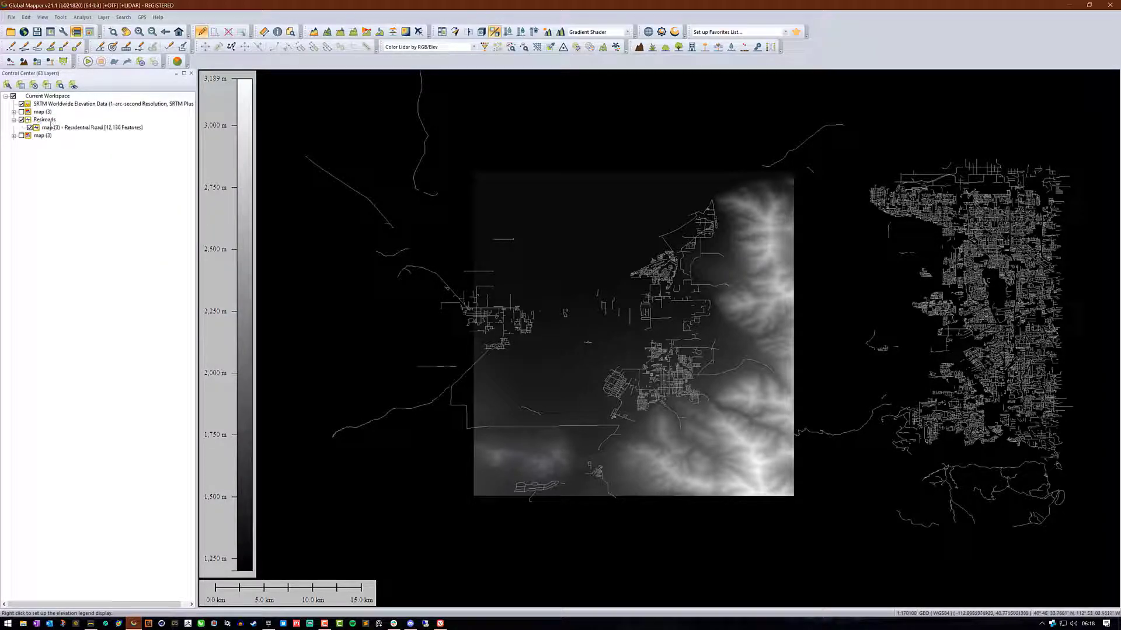
{"action": "left_click", "coordinate": [47, 128]}
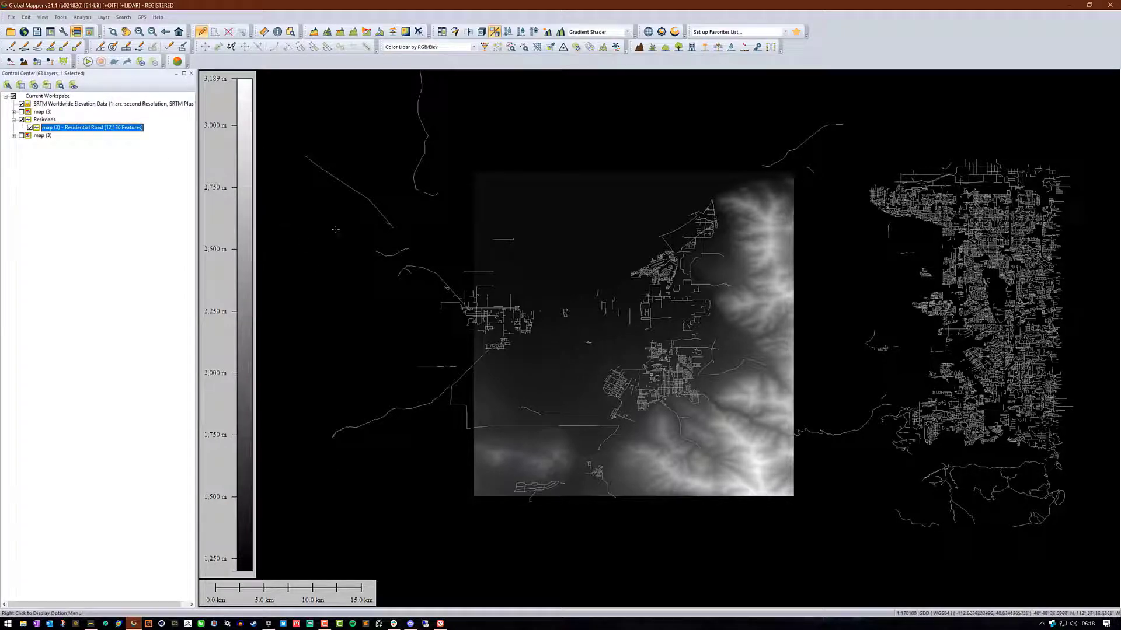
Set the map background color to black and hide the SRTM Worldwide Elevation Data layer
{"action": "left_click", "coordinate": [43, 18]}
{"action": "left_click", "coordinate": [71, 129]}
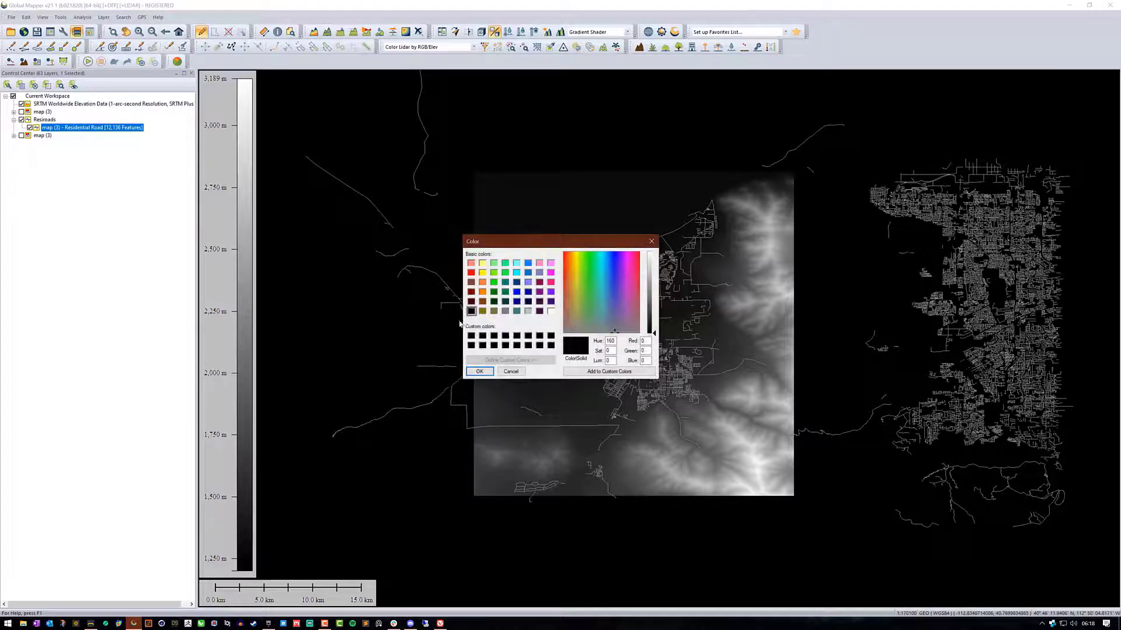
{"action": "left_click", "coordinate": [480, 372]}
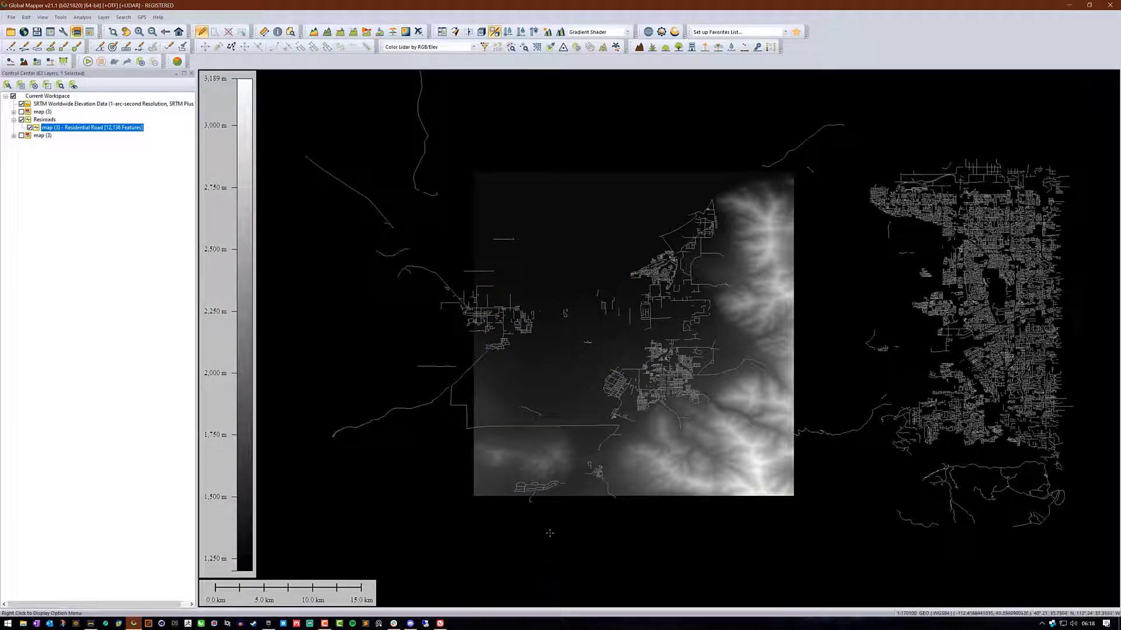
{"action": "left_click", "coordinate": [22, 104]}
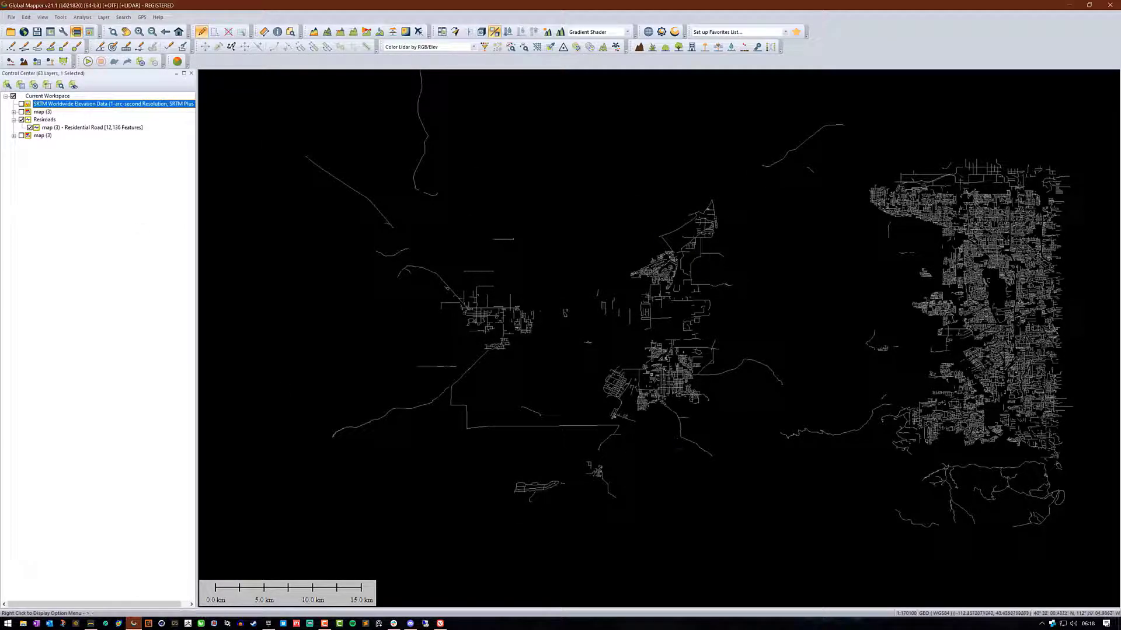
Examine the residential road network up close and return to the overview of the whole area
{"action": "scroll", "coordinate": [646, 298], "scroll_direction": "up", "scroll_amount": 8}
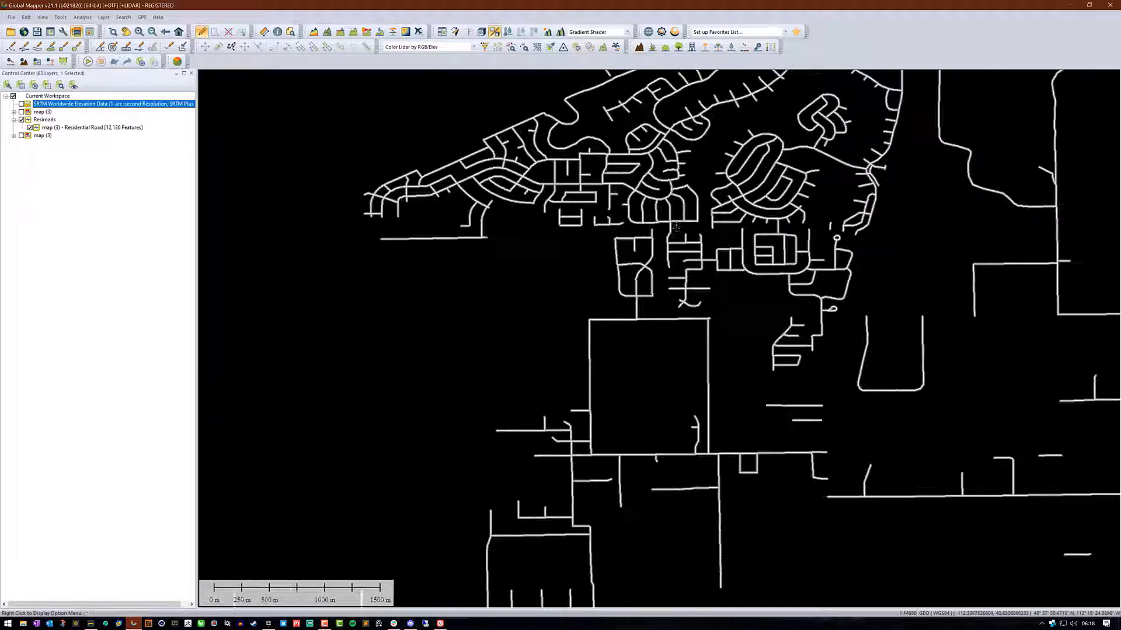
{"action": "scroll", "coordinate": [655, 216], "scroll_direction": "up", "scroll_amount": 3}
{"action": "scroll", "coordinate": [725, 273], "scroll_direction": "down", "scroll_amount": 7}
{"action": "scroll", "coordinate": [725, 274], "scroll_direction": "down", "scroll_amount": 5}
{"action": "scroll", "coordinate": [724, 297], "scroll_direction": "up", "scroll_amount": 2}
{"action": "left_click_drag", "start_coordinate": [723, 300], "coordinate": [682, 278]}
{"action": "scroll", "coordinate": [680, 274], "scroll_direction": "down", "scroll_amount": 1}
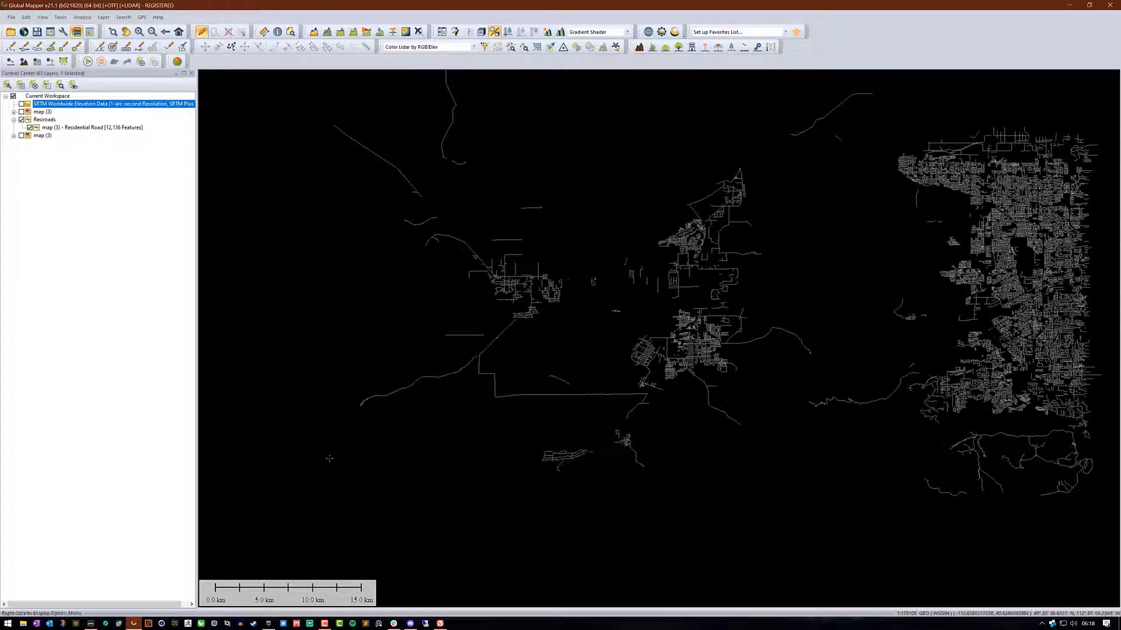
{"action": "left_click", "coordinate": [582, 527]}
Select all features in the Residential Road layer with the Digitizer tool and look over the selected lines
{"action": "right_click", "coordinate": [105, 128]}
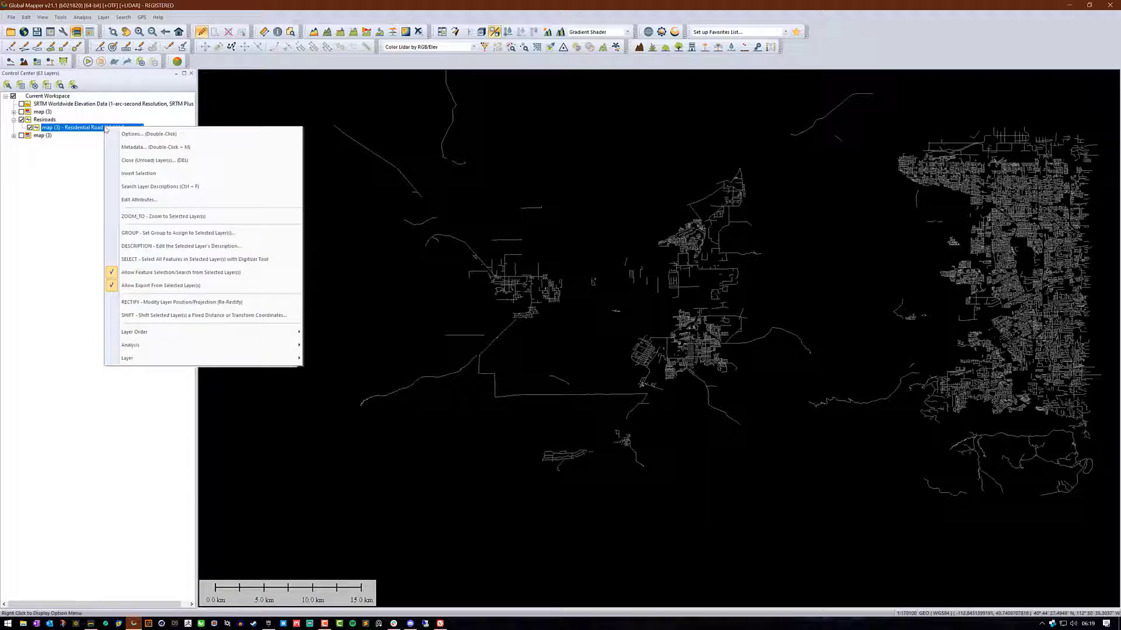
{"action": "left_click", "coordinate": [173, 259]}
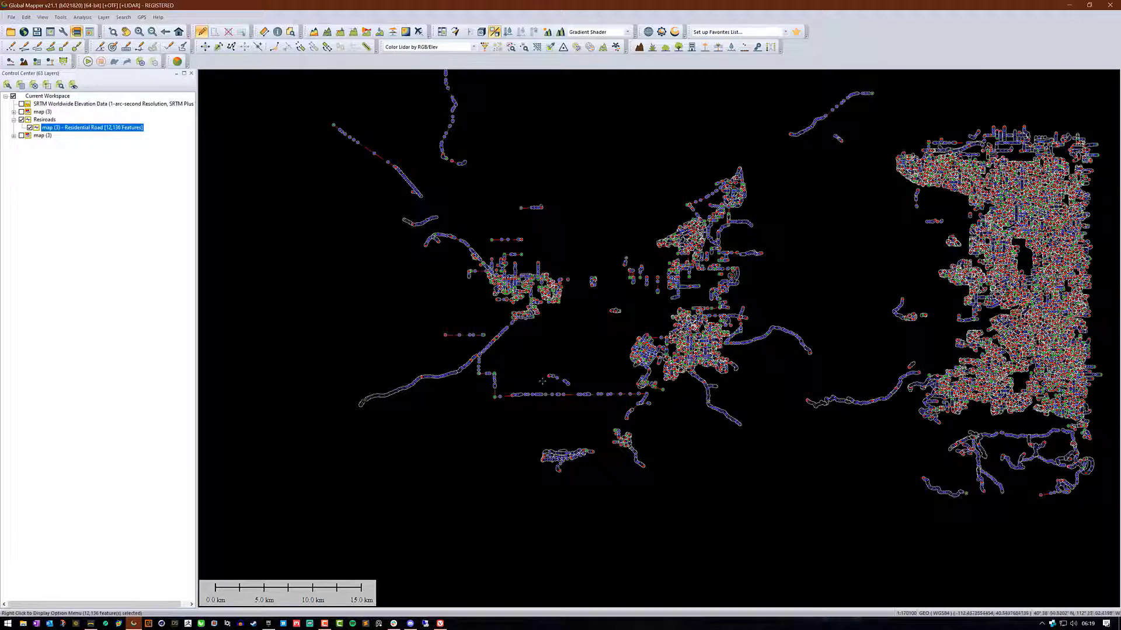
{"action": "left_click_drag", "start_coordinate": [853, 229], "coordinate": [753, 259]}
{"action": "left_click_drag", "start_coordinate": [553, 261], "coordinate": [600, 280]}
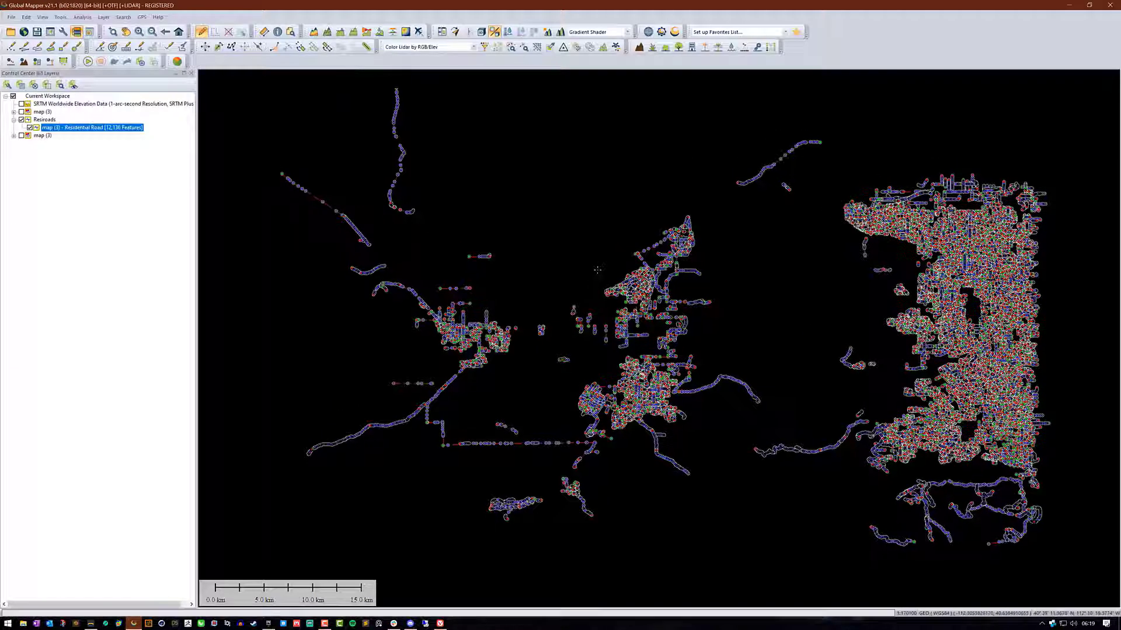
{"action": "right_click", "coordinate": [84, 127]}
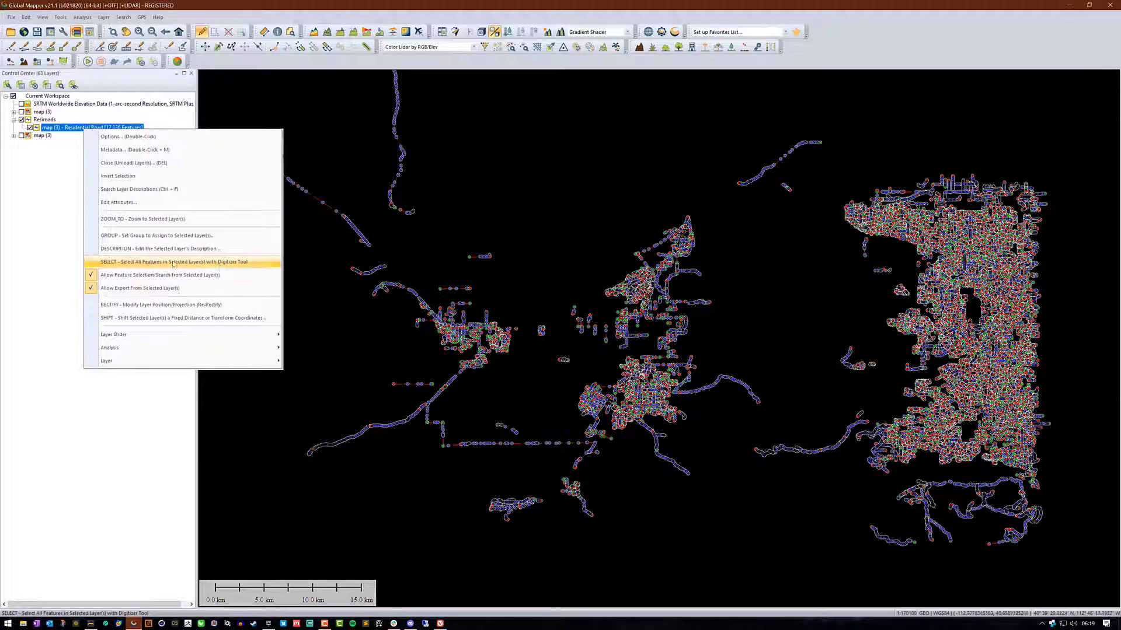
{"action": "left_click", "coordinate": [596, 200]}
{"action": "key", "text": "Left"}
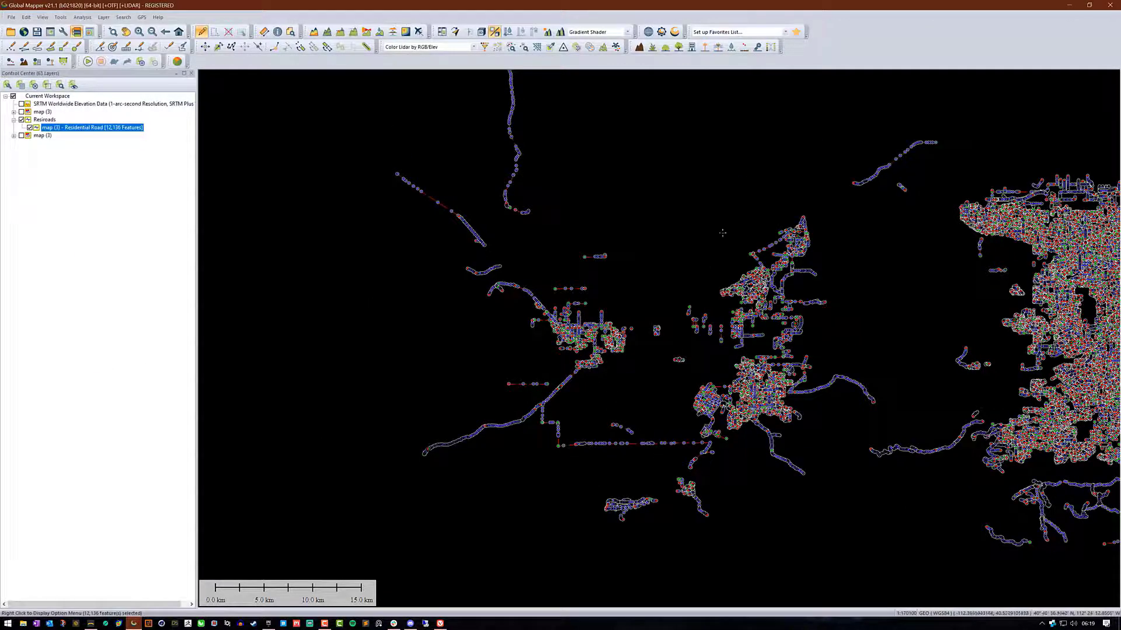
{"action": "key", "text": "Right"}
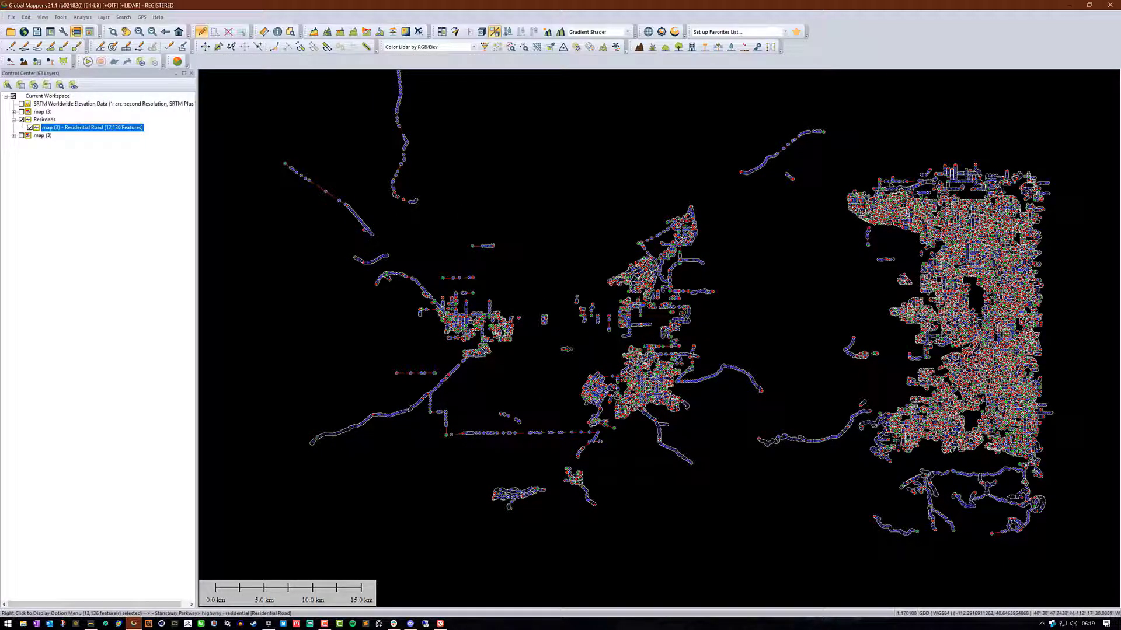
Assign the selected road lines to the Resiroads feature layer and open a custom line style for them
{"action": "right_click", "coordinate": [653, 268]}
{"action": "left_click", "coordinate": [680, 273]}
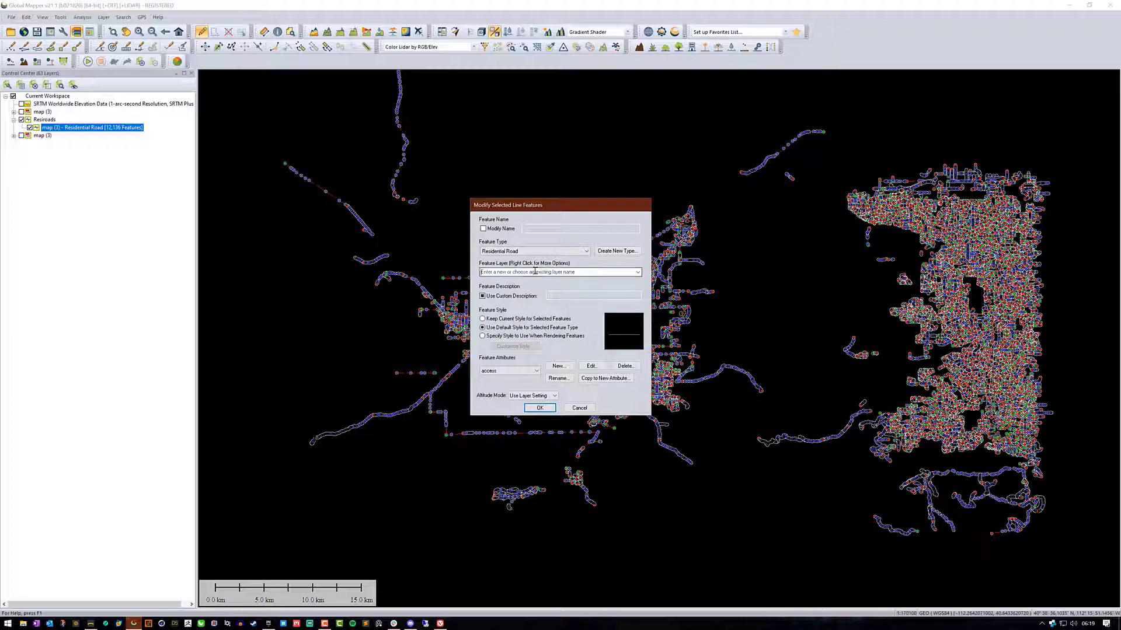
{"action": "type", "text": "Resiroads"}
{"action": "left_click", "coordinate": [534, 337]}
{"action": "left_click", "coordinate": [525, 266]}
{"action": "left_click", "coordinate": [522, 273]}
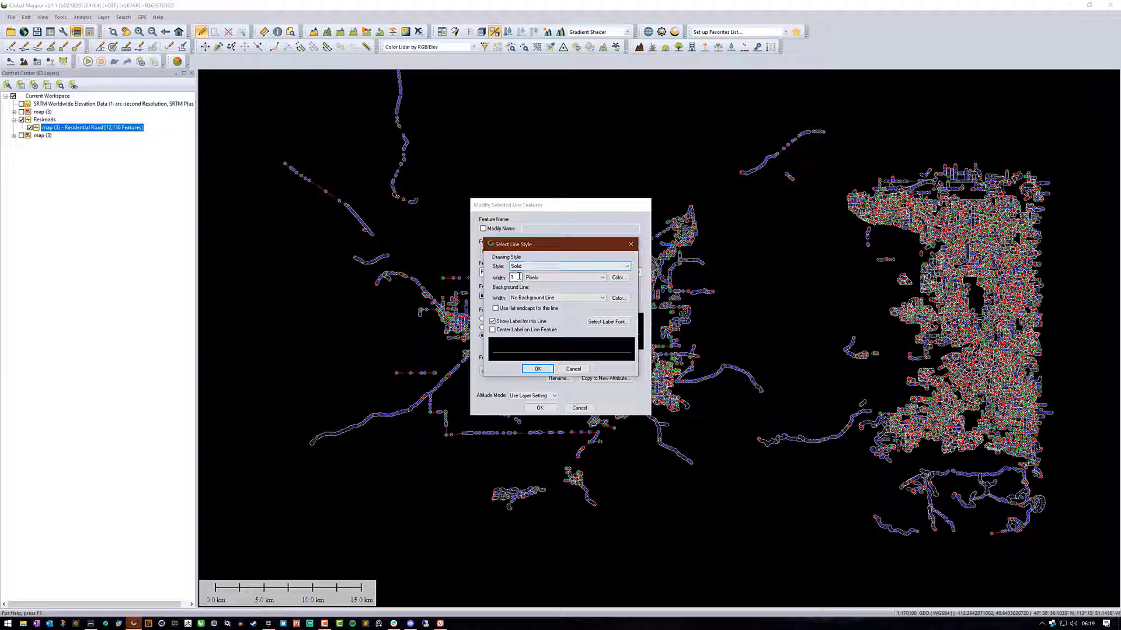
Set the custom line color to white, keeping the solid style at a width of 1 pixel
{"action": "double_click", "coordinate": [522, 278]}
{"action": "left_click", "coordinate": [518, 277]}
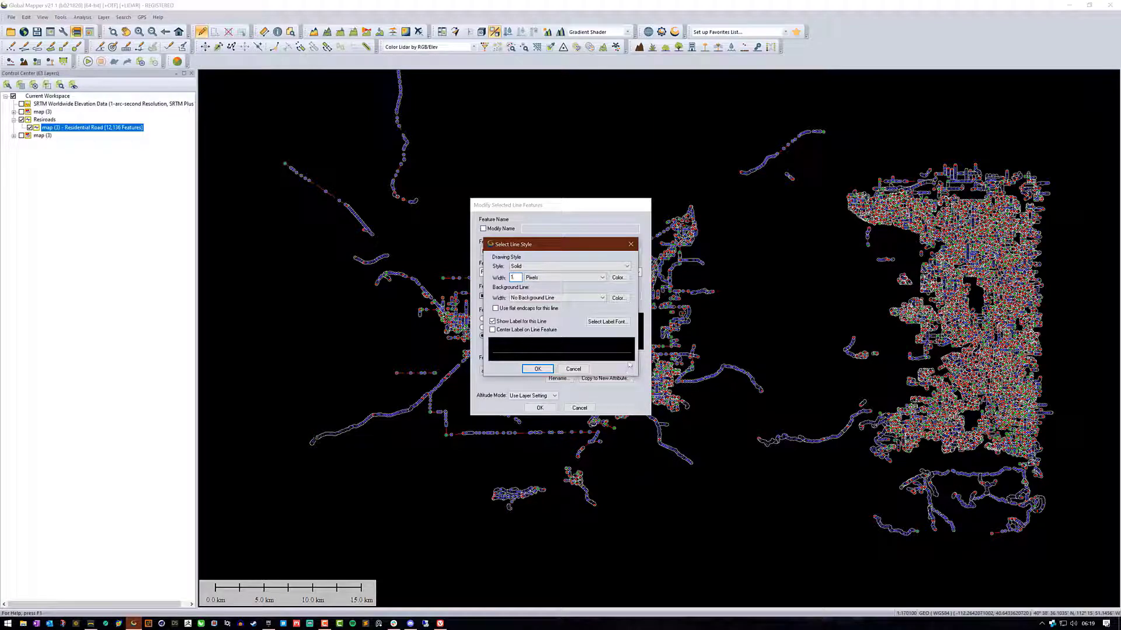
{"action": "left_click", "coordinate": [586, 282]}
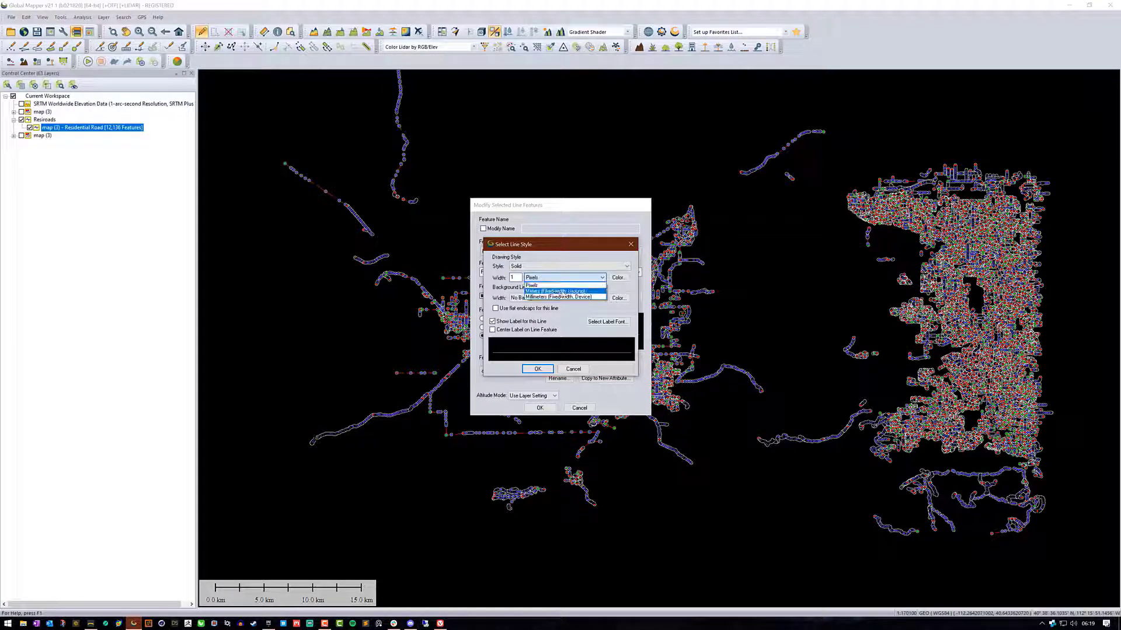
{"action": "left_click", "coordinate": [565, 260]}
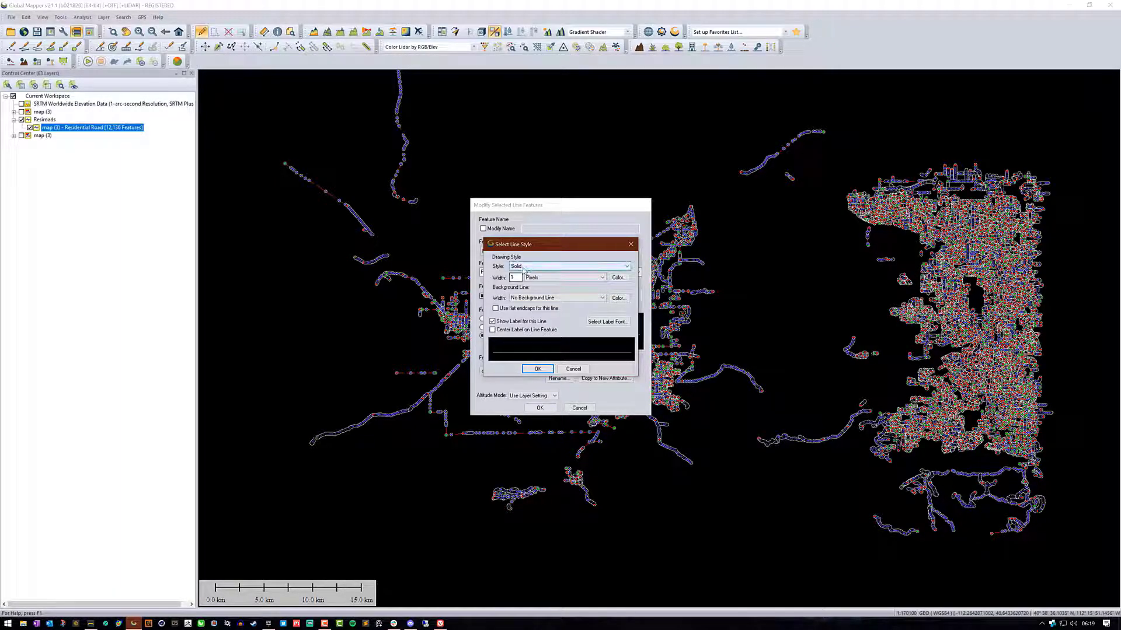
{"action": "mouse_move", "coordinate": [533, 245]}
{"action": "left_mouse_down"}
{"action": "mouse_move", "coordinate": [520, 297]}
{"action": "mouse_move", "coordinate": [520, 252]}
{"action": "left_mouse_up"}
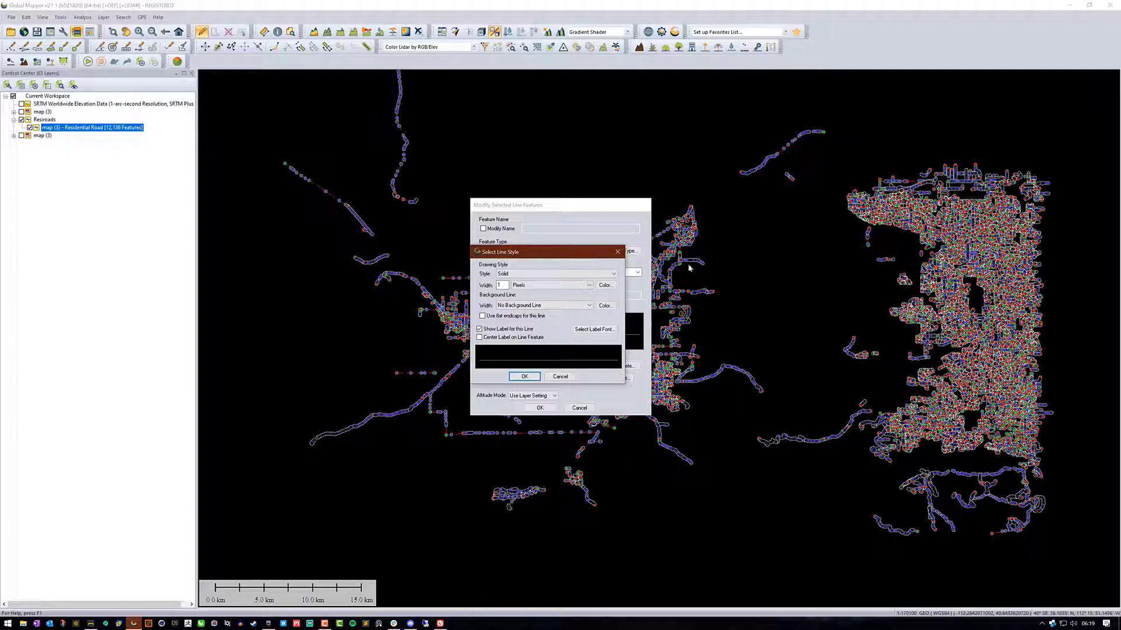
{"action": "left_click", "coordinate": [604, 286]}
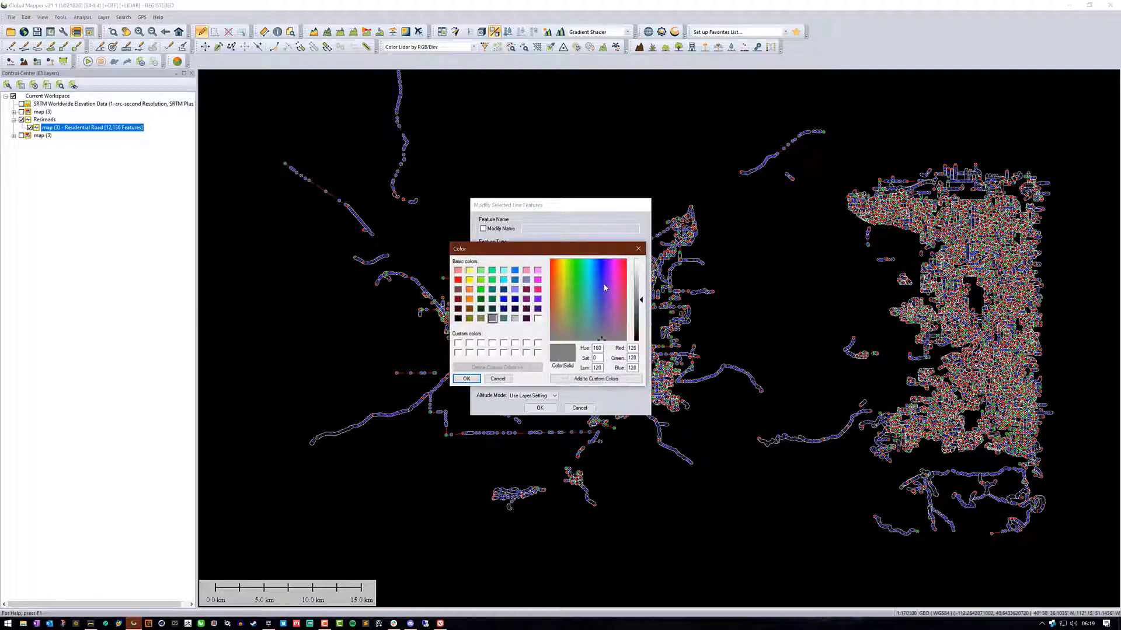
{"action": "left_click", "coordinate": [538, 319]}
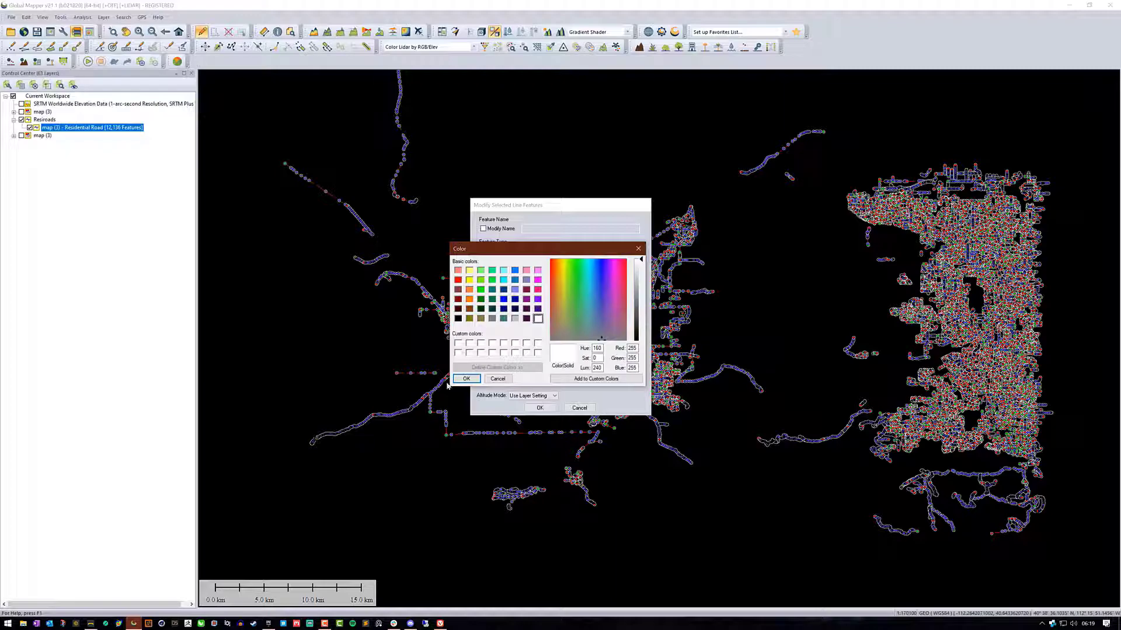
{"action": "left_click", "coordinate": [467, 379]}
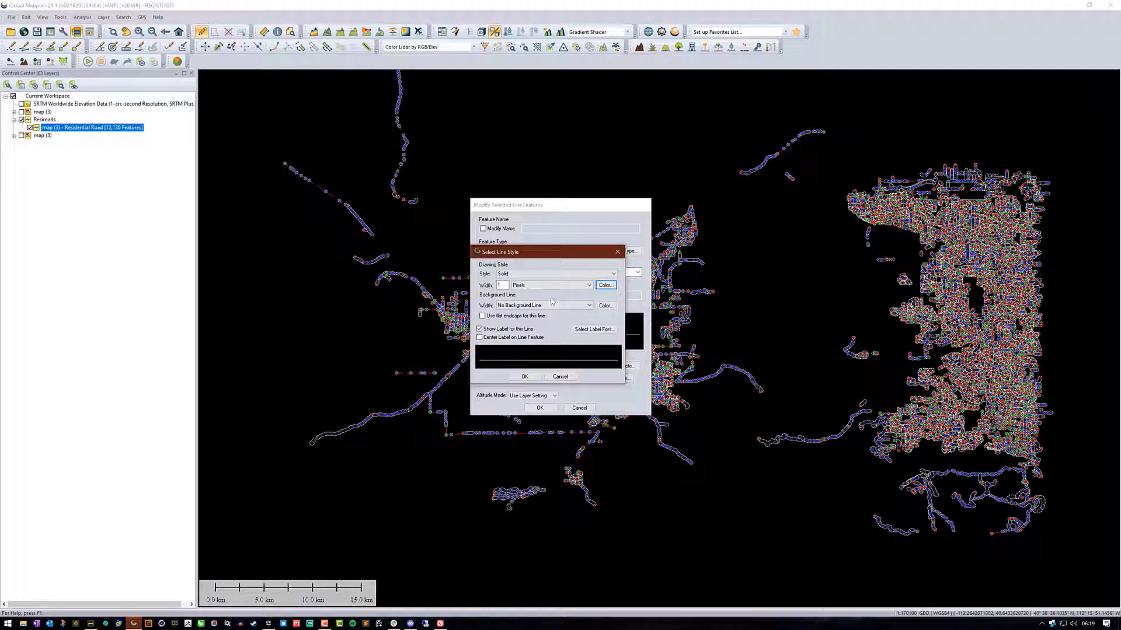
Look through the available line drawing styles for the roads and leave the style on Solid
{"action": "left_click_drag", "start_coordinate": [549, 255], "coordinate": [405, 244]}
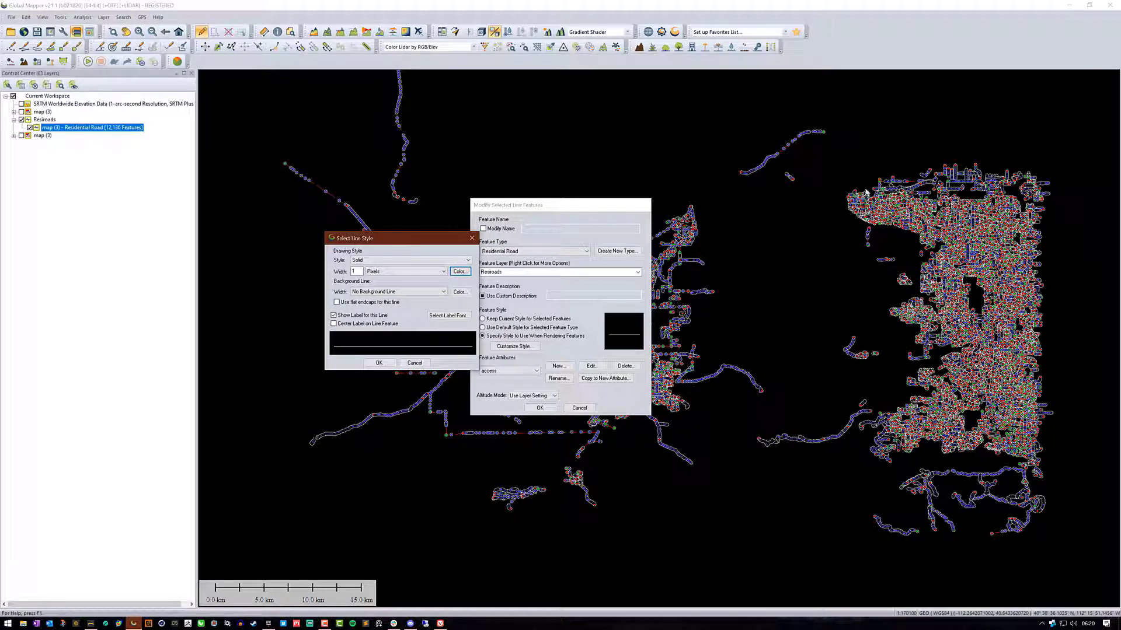
{"action": "left_click", "coordinate": [373, 260]}
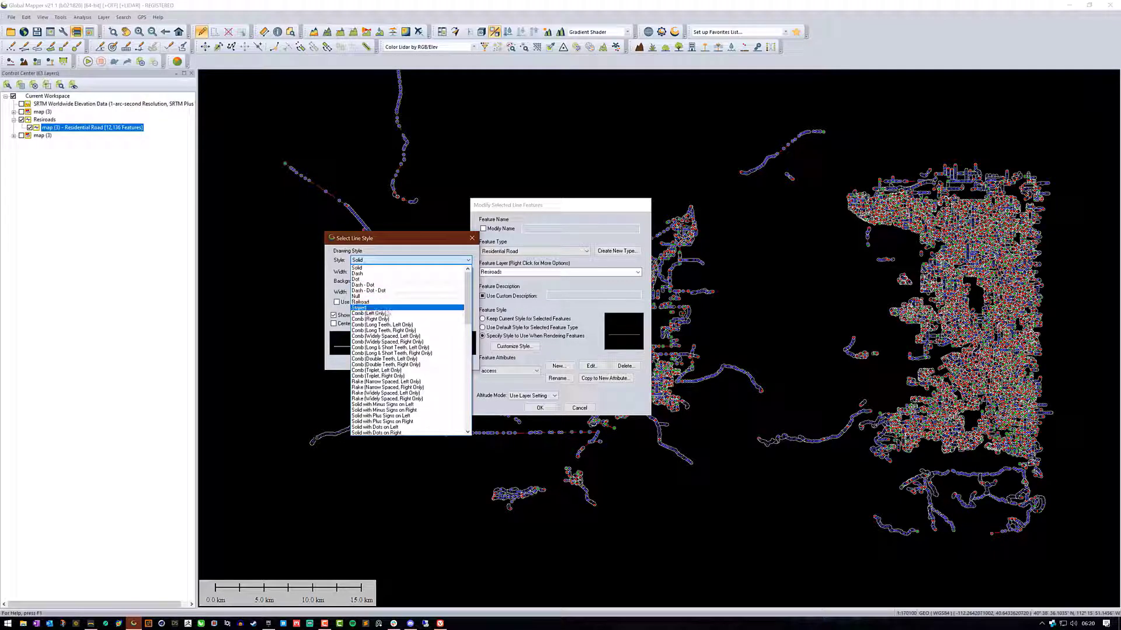
{"action": "scroll", "coordinate": [400, 316], "scroll_direction": "down", "scroll_amount": 5}
{"action": "scroll", "coordinate": [400, 321], "scroll_direction": "down", "scroll_amount": 5}
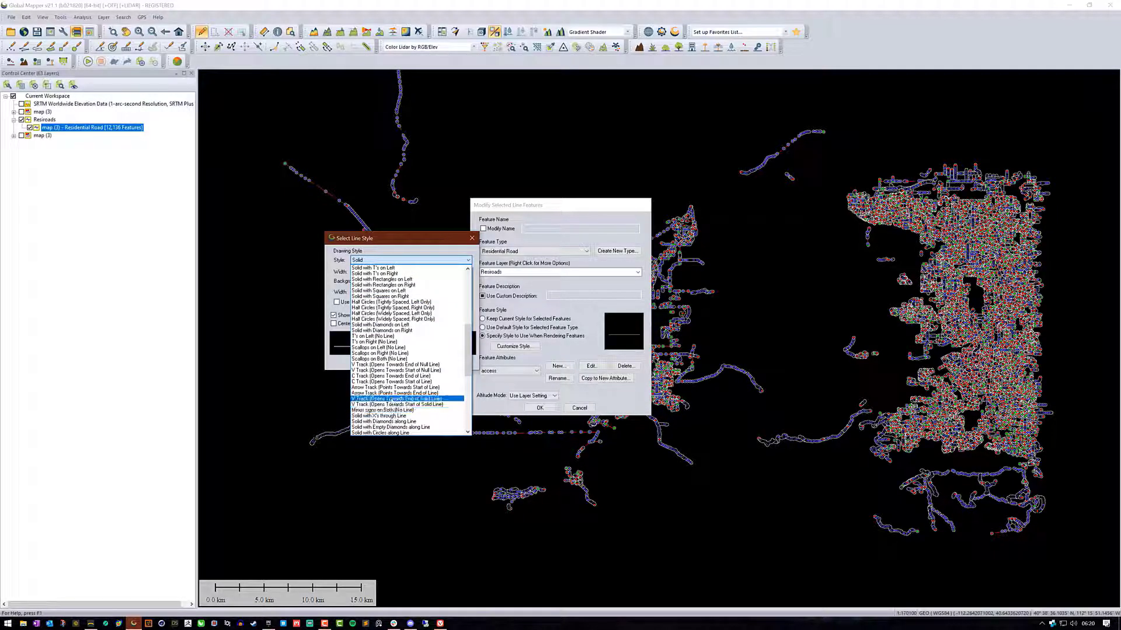
{"action": "scroll", "coordinate": [391, 399], "scroll_direction": "up", "scroll_amount": 5}
{"action": "scroll", "coordinate": [390, 397], "scroll_direction": "down", "scroll_amount": 1}
{"action": "scroll", "coordinate": [397, 398], "scroll_direction": "down", "scroll_amount": 6}
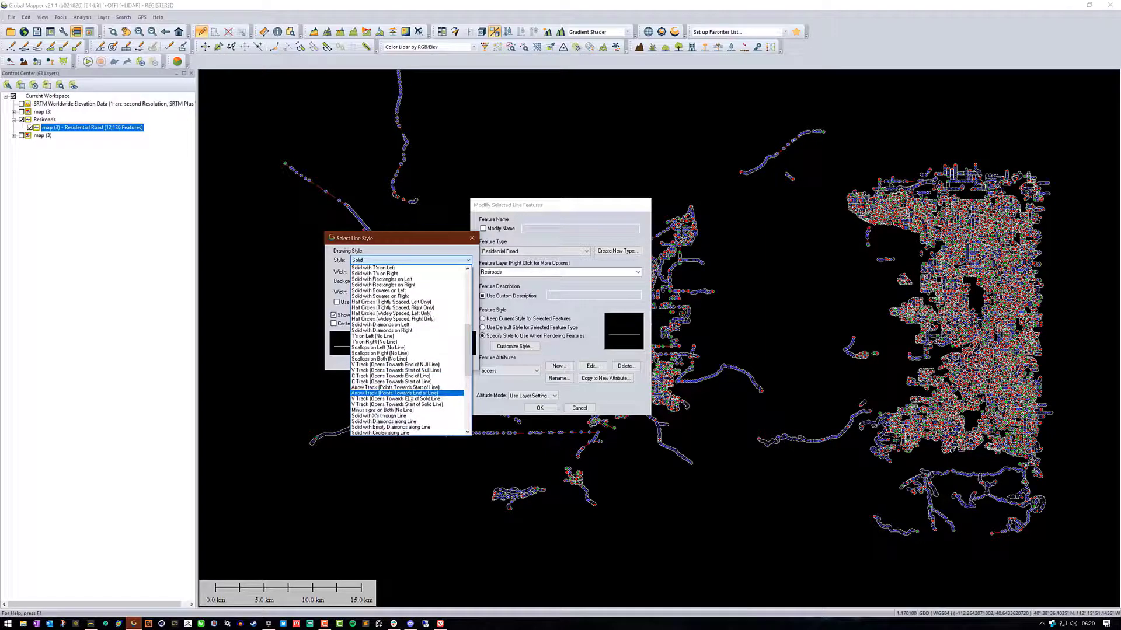
{"action": "scroll", "coordinate": [410, 398], "scroll_direction": "up", "scroll_amount": 6}
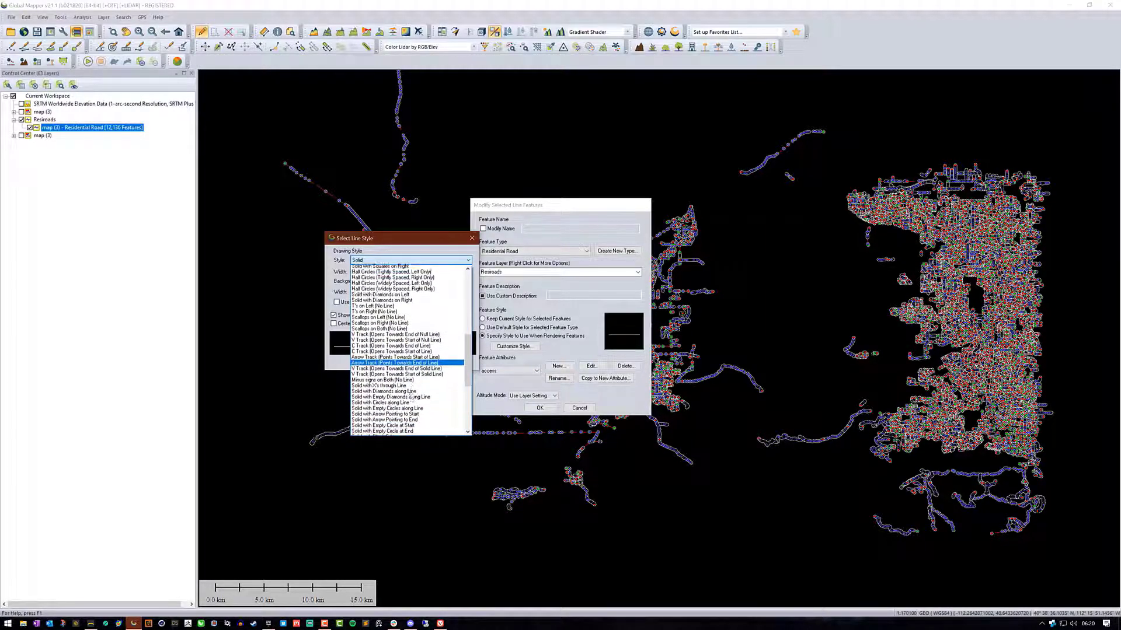
{"action": "scroll", "coordinate": [404, 293], "scroll_direction": "up", "scroll_amount": 2}
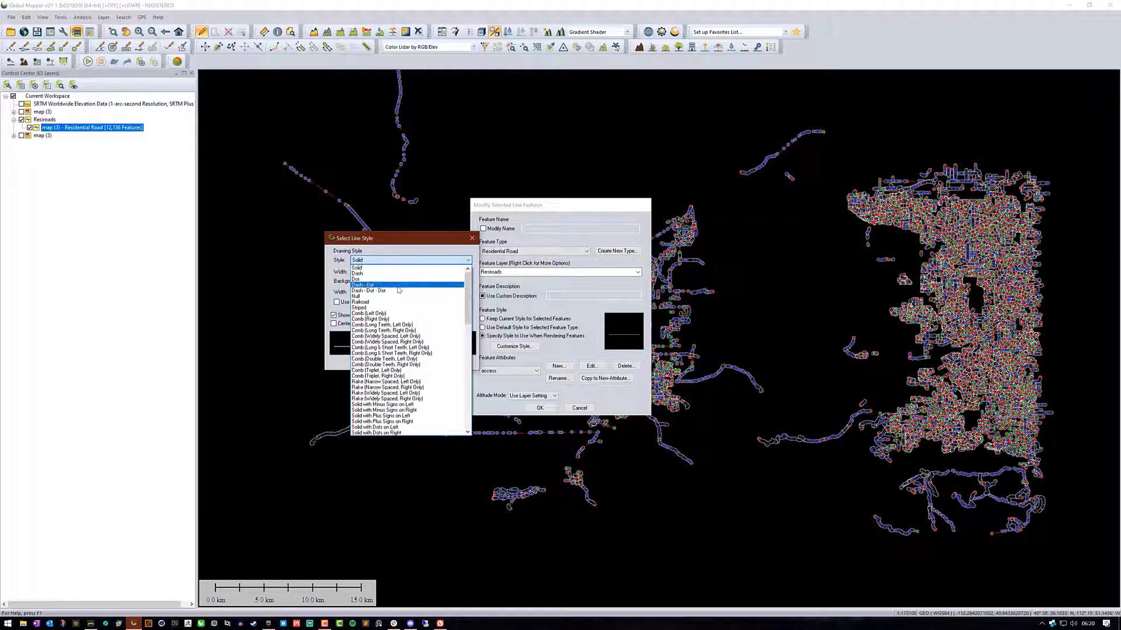
{"action": "left_click", "coordinate": [419, 261]}
{"action": "left_click_drag", "start_coordinate": [419, 242], "coordinate": [510, 224]}
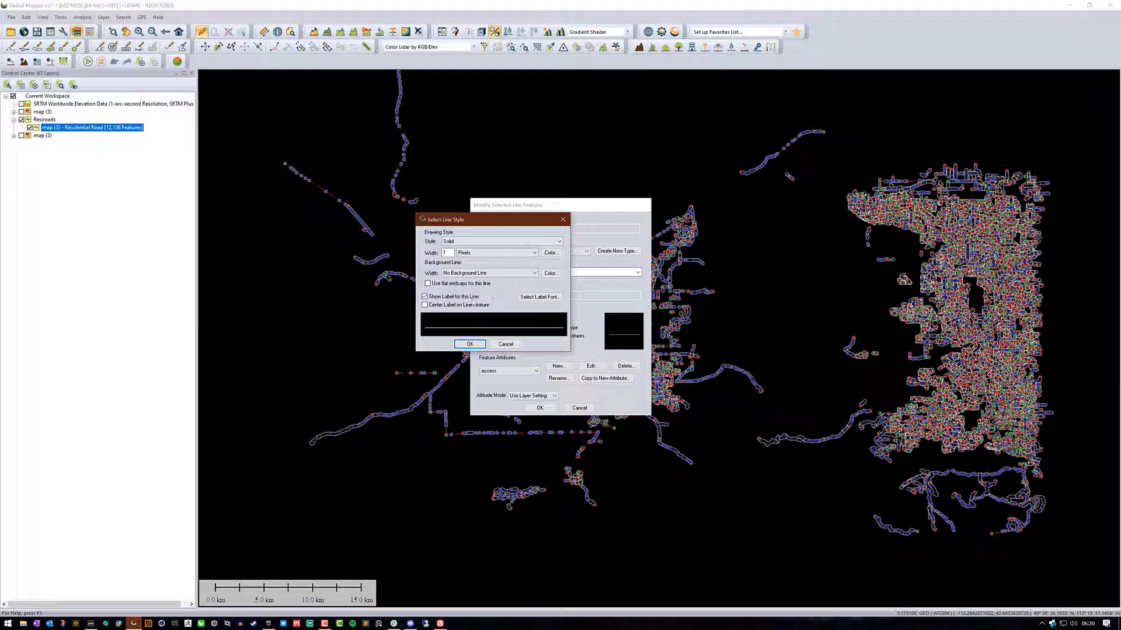
Apply the white line style to the selected residential roads and clear the selection
{"action": "left_click", "coordinate": [551, 253]}
{"action": "left_click", "coordinate": [412, 346]}
{"action": "left_click", "coordinate": [467, 346]}
{"action": "left_click", "coordinate": [539, 410]}
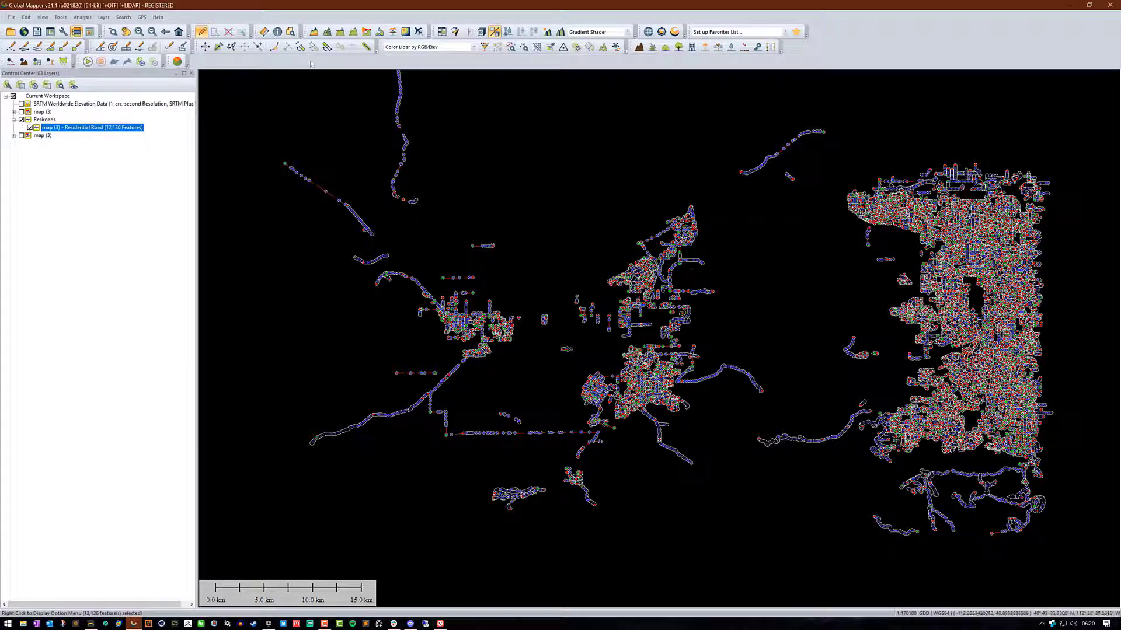
{"action": "left_click", "coordinate": [230, 32]}
{"action": "left_click_drag", "start_coordinate": [987, 367], "coordinate": [969, 367]}
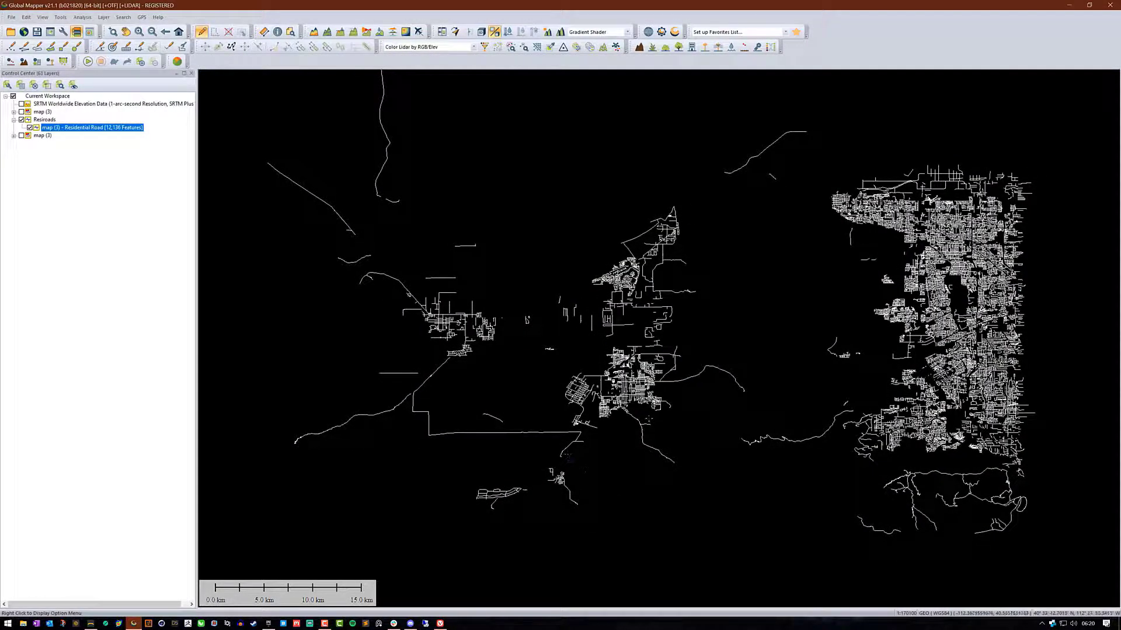
{"action": "left_click", "coordinate": [142, 245]}
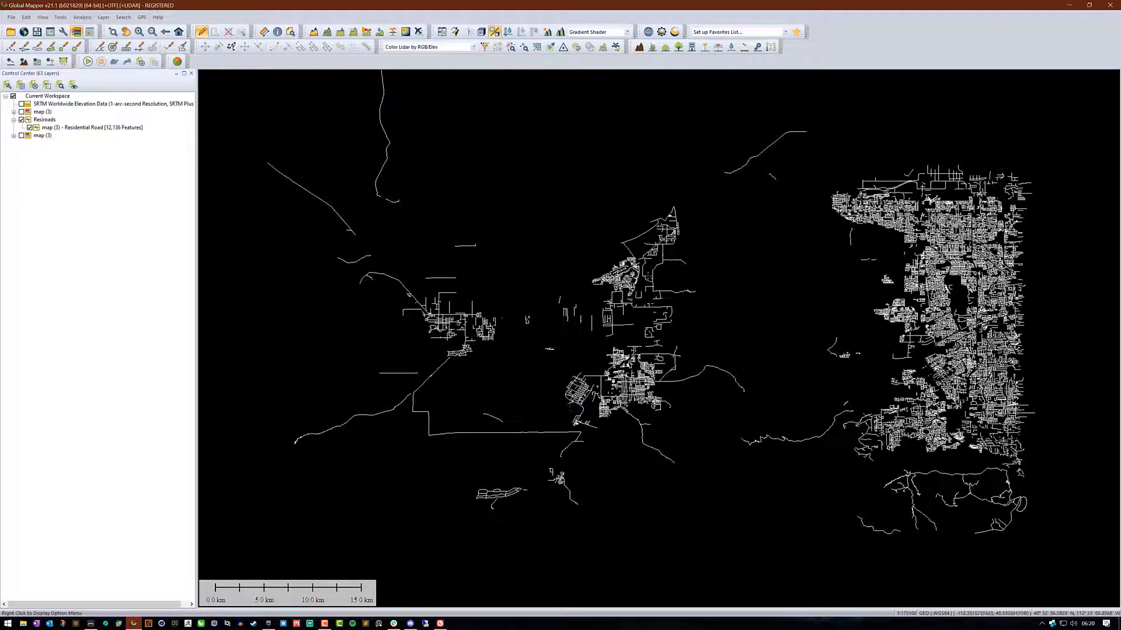
Show the SRTM Worldwide Elevation Data layer to compare its extent with the roads, and hide it again
{"action": "left_click", "coordinate": [22, 104]}
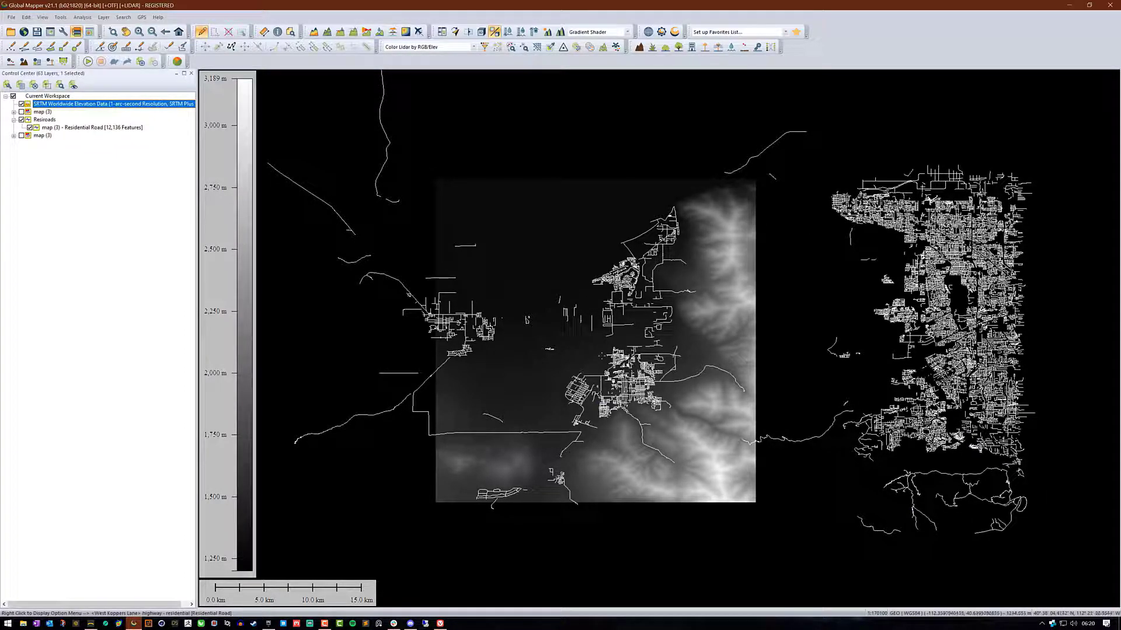
{"action": "left_click", "coordinate": [22, 104]}
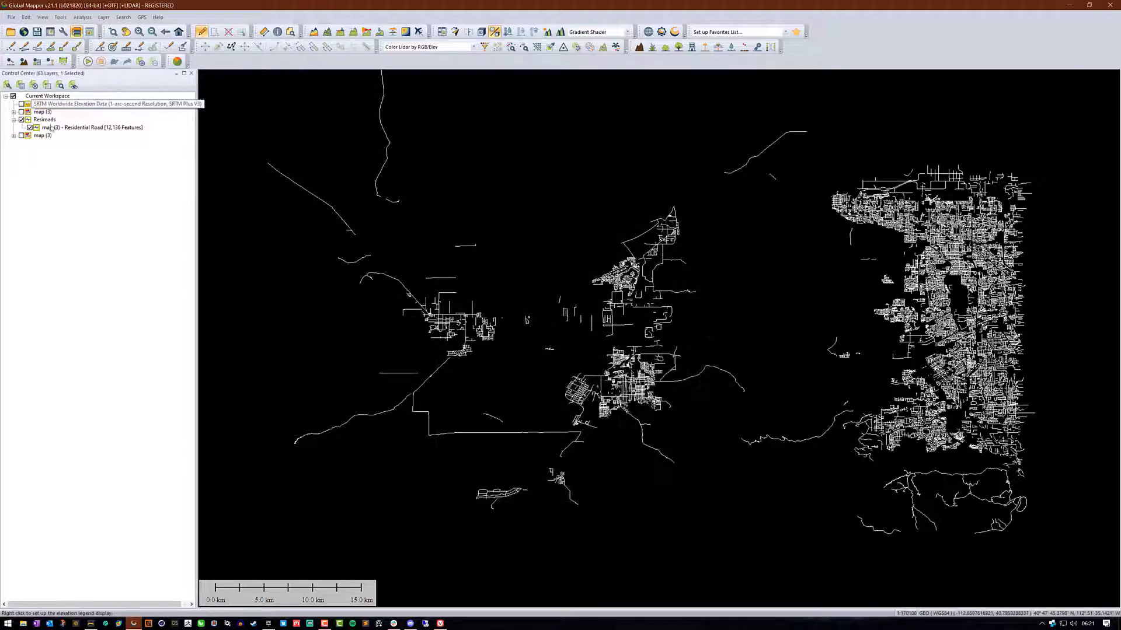
{"action": "left_click", "coordinate": [60, 127]}
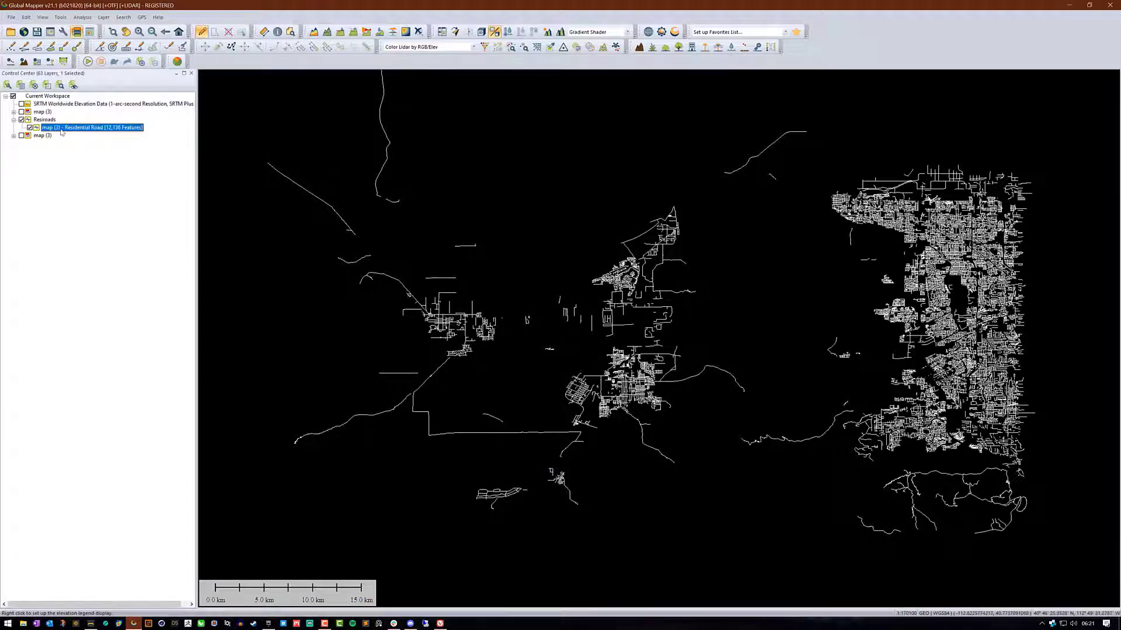
{"action": "left_click", "coordinate": [11, 19]}
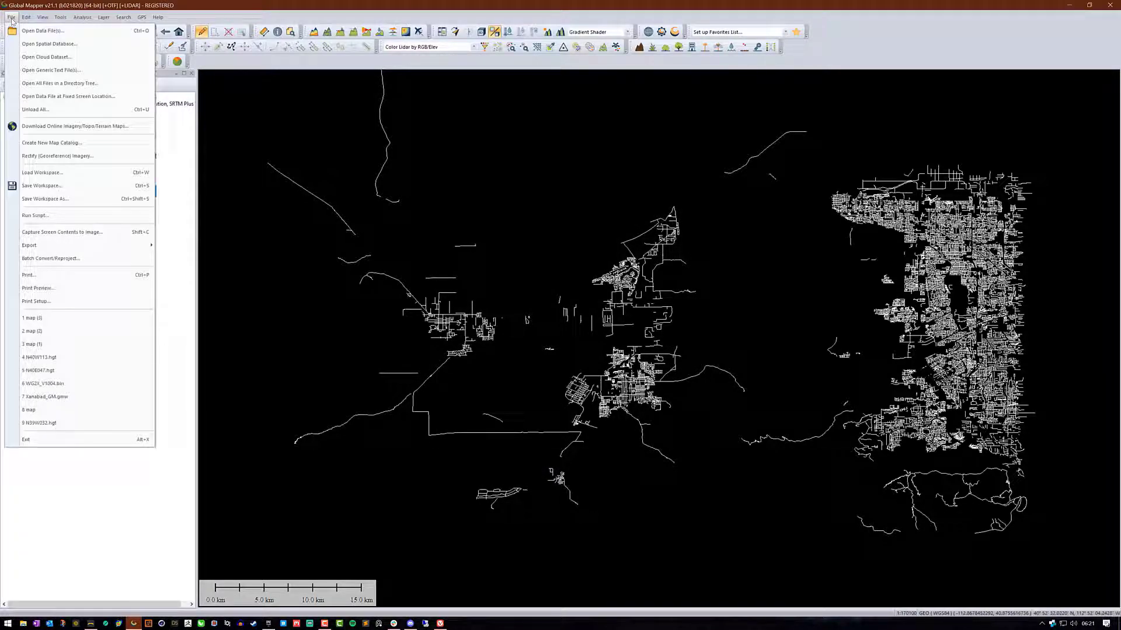
{"action": "left_click", "coordinate": [191, 270]}
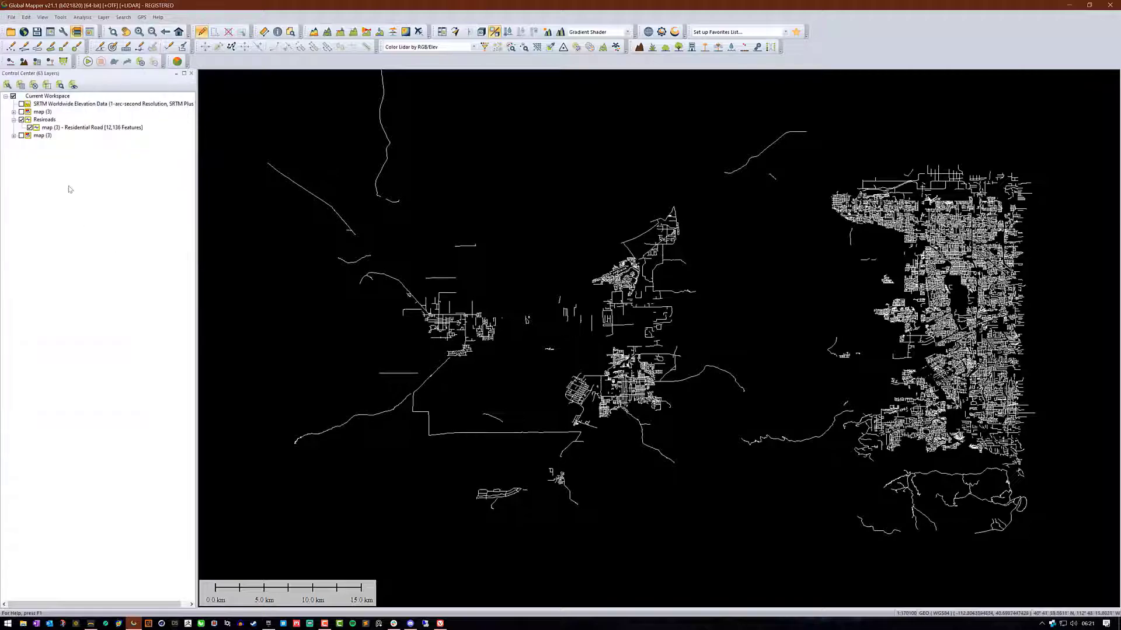
Select the Residential Road layer and start a raster image export in PNG format
{"action": "left_click", "coordinate": [81, 129]}
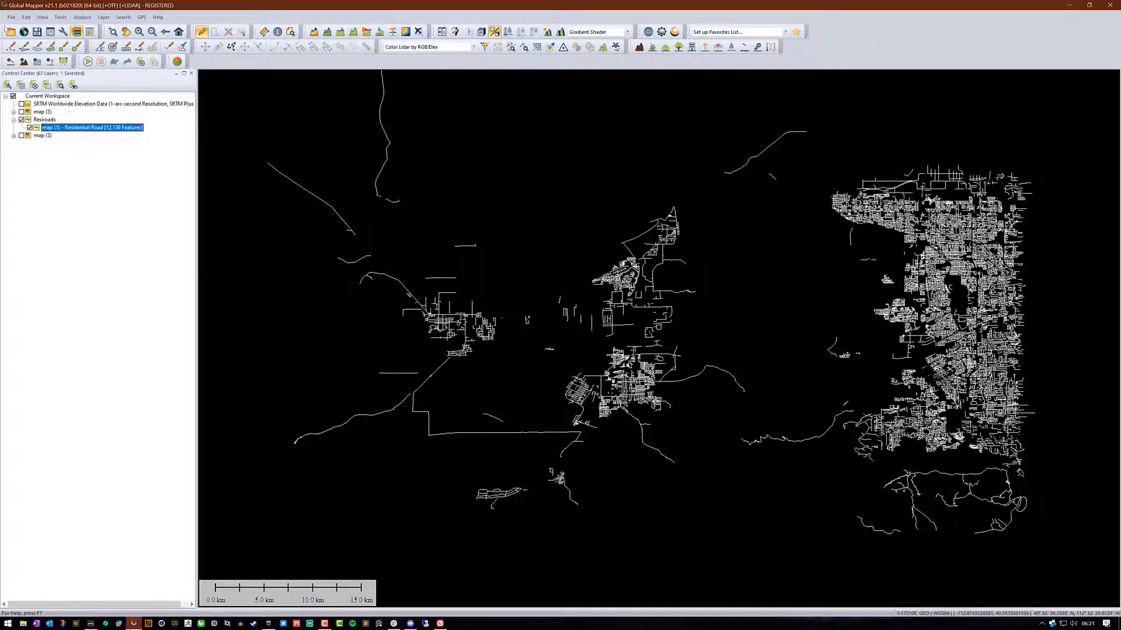
{"action": "left_click", "coordinate": [12, 18]}
{"action": "mouse_move", "coordinate": [51, 247]}
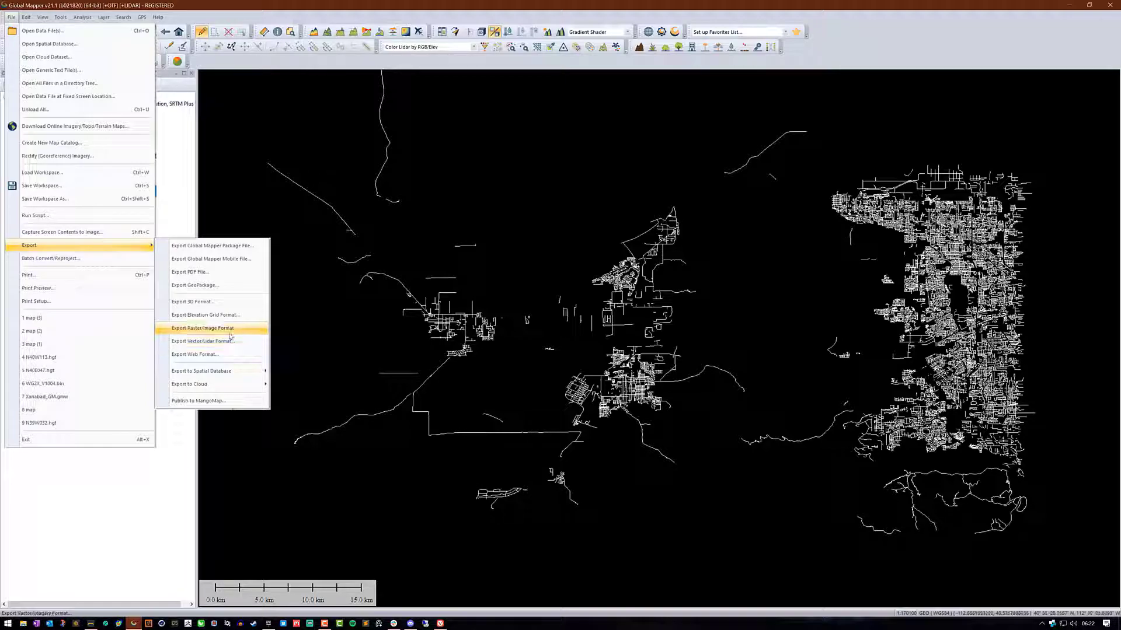
{"action": "left_click", "coordinate": [232, 332]}
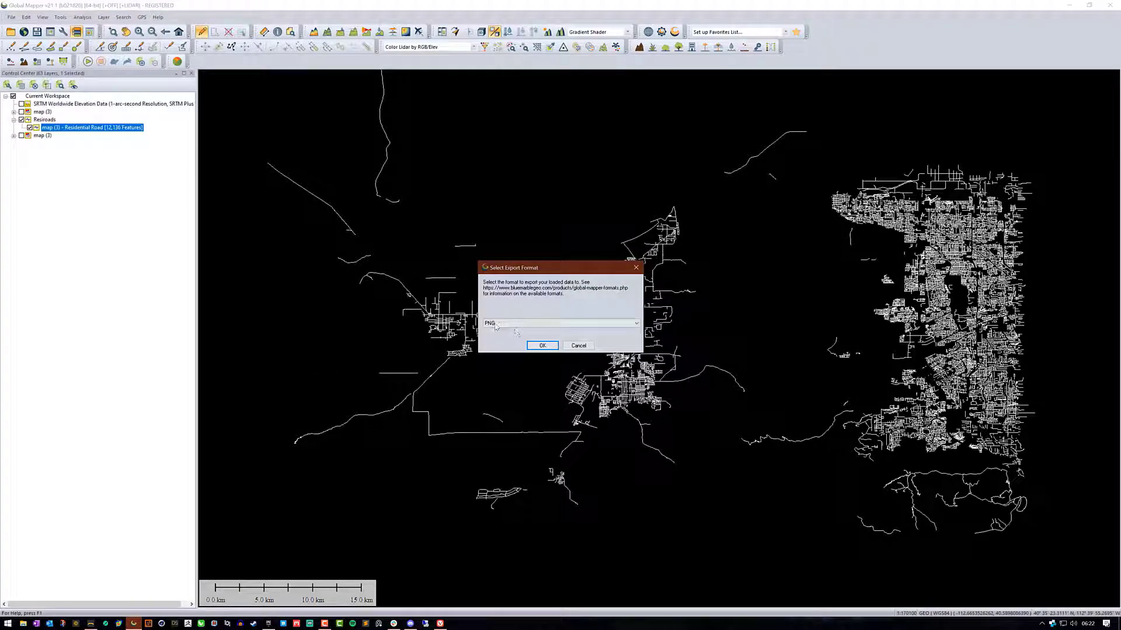
{"action": "left_click", "coordinate": [542, 346]}
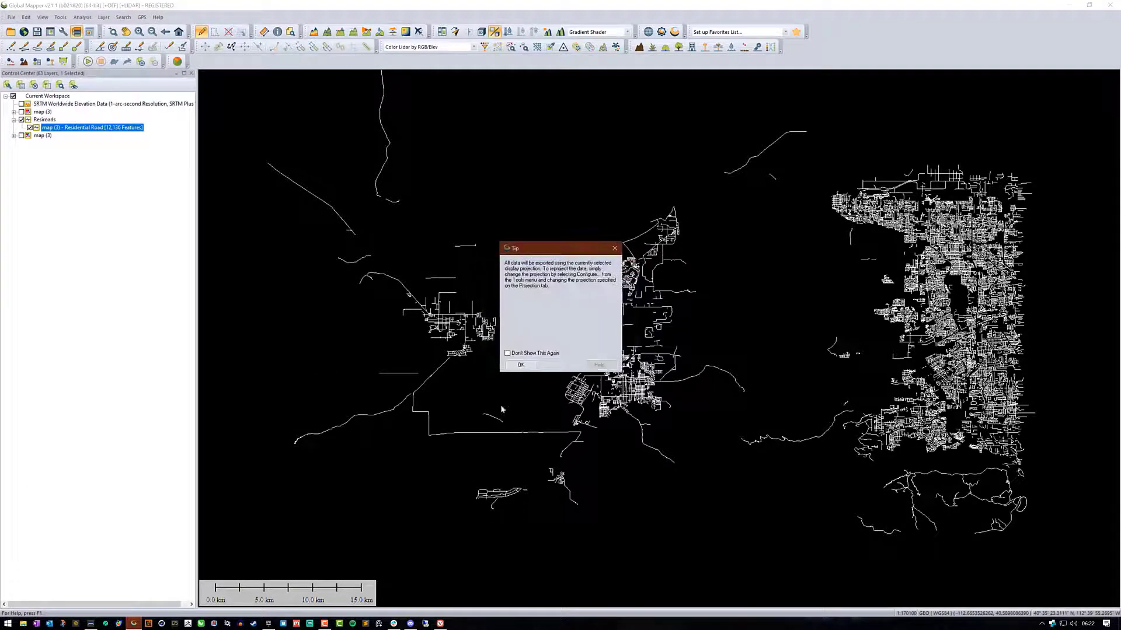
{"action": "left_click", "coordinate": [521, 366]}
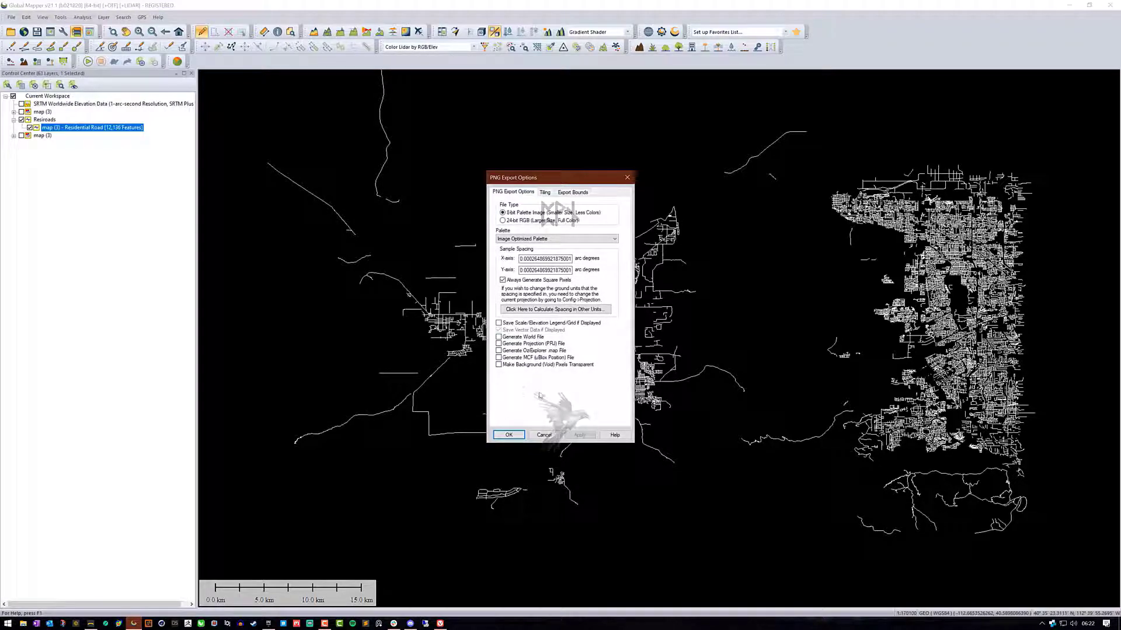
Limit the PNG export bounds to the SRTM Worldwide Elevation Data layer and accept the export options
{"action": "left_click", "coordinate": [573, 192]}
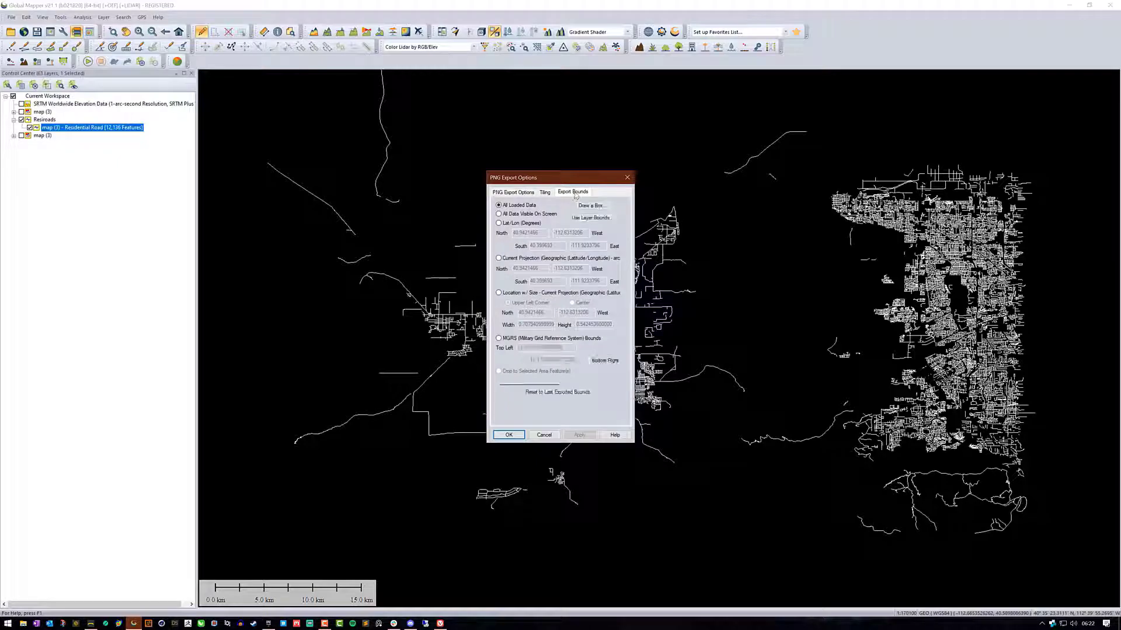
{"action": "left_click", "coordinate": [602, 220]}
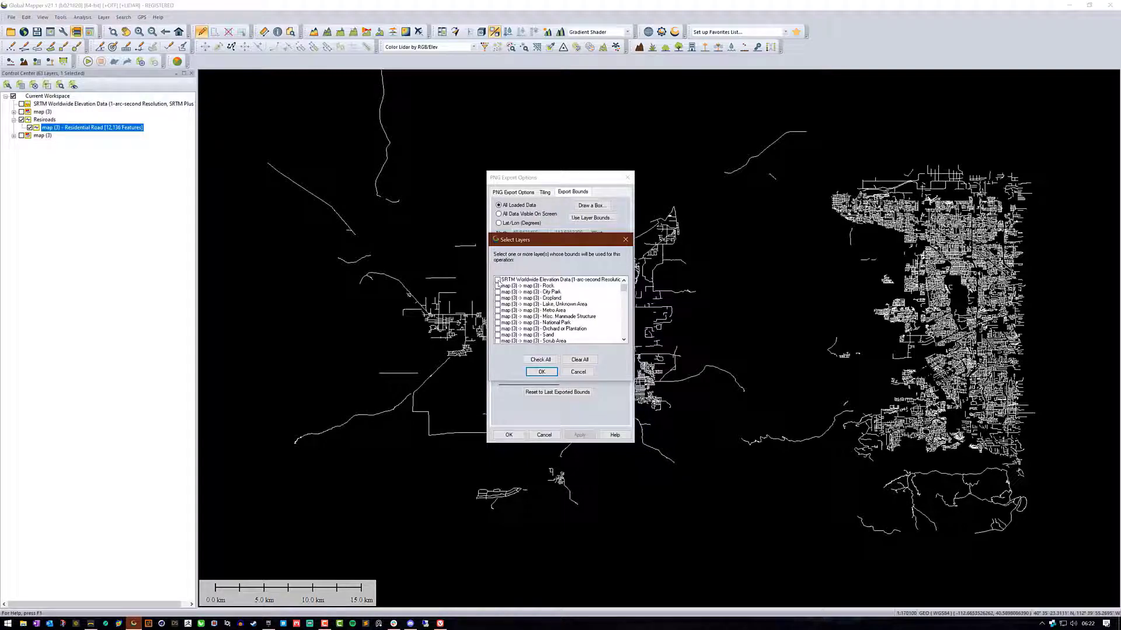
{"action": "left_click", "coordinate": [497, 280]}
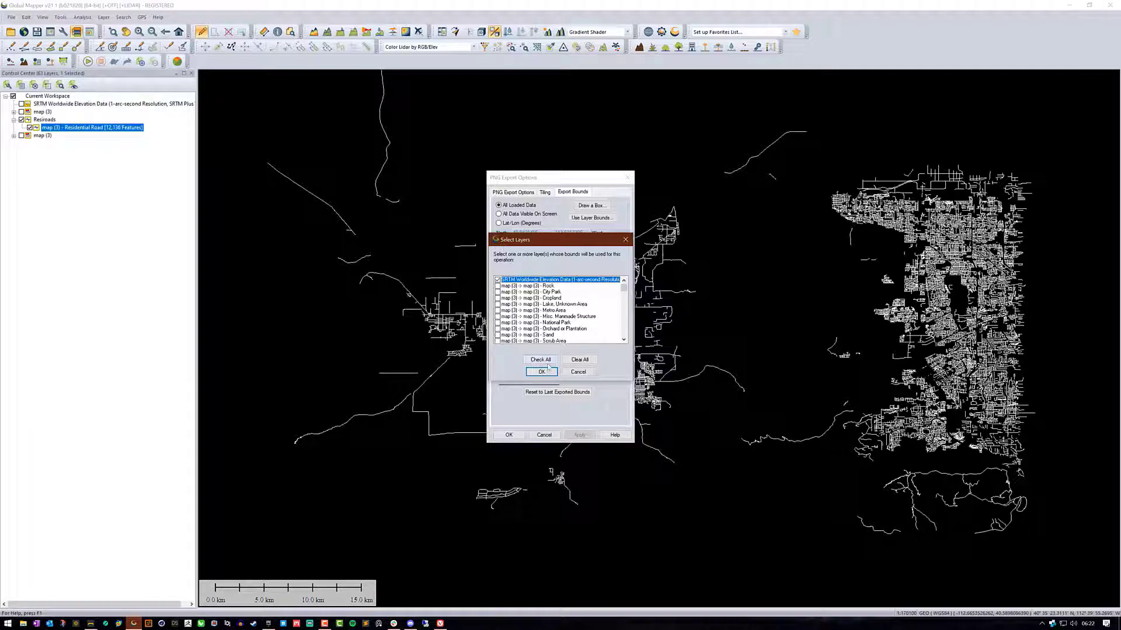
{"action": "mouse_move", "coordinate": [542, 240]}
{"action": "left_mouse_down"}
{"action": "mouse_move", "coordinate": [565, 271]}
{"action": "mouse_move", "coordinate": [548, 256]}
{"action": "left_mouse_up"}
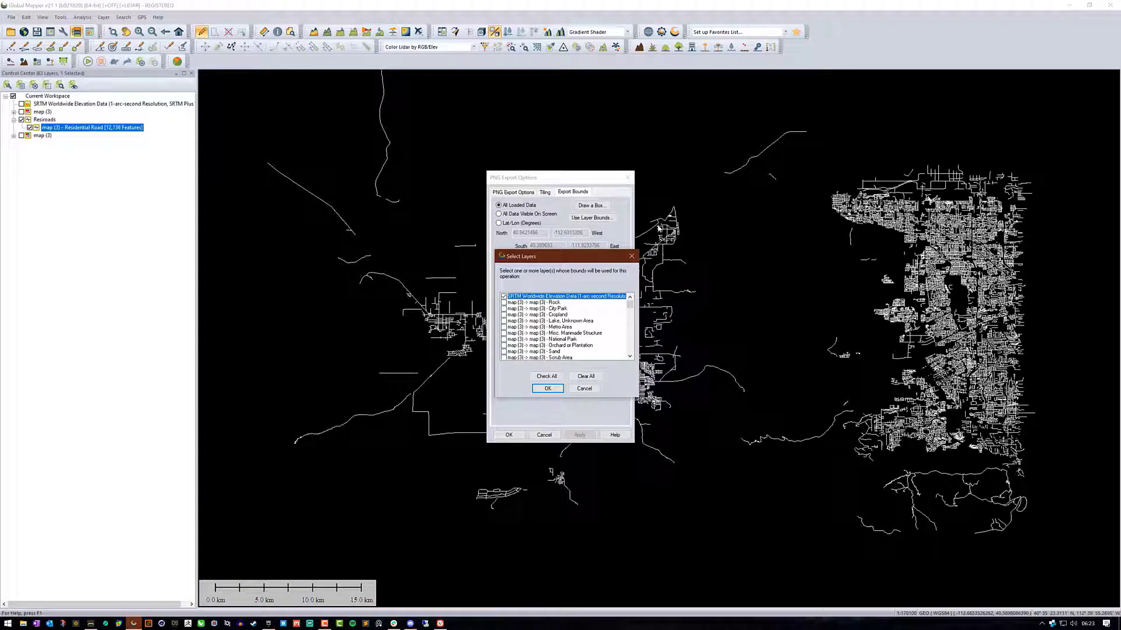
{"action": "left_click", "coordinate": [548, 388]}
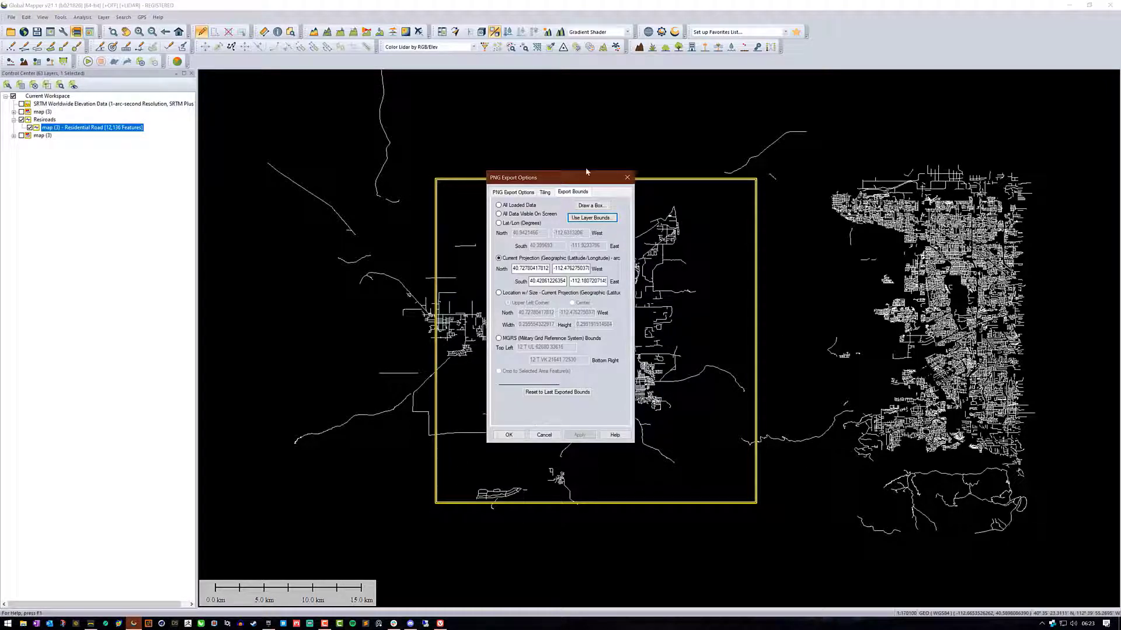
{"action": "left_click", "coordinate": [509, 435]}
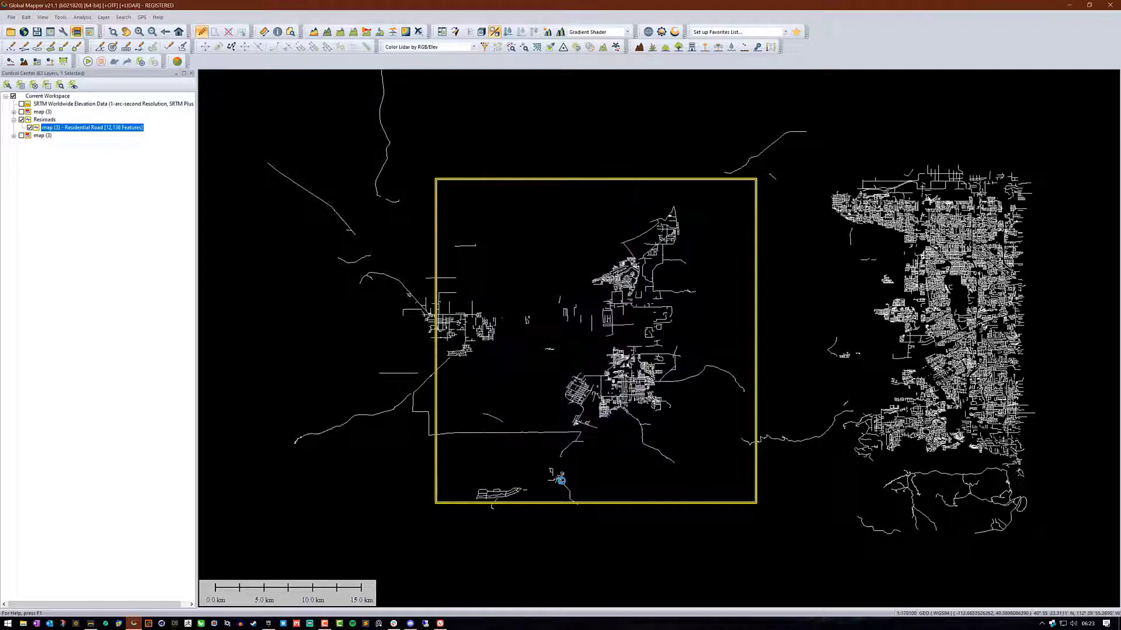
Save the PNG export to the Desktop as resiroad.png, replacing the existing file
{"action": "left_click", "coordinate": [616, 386]}
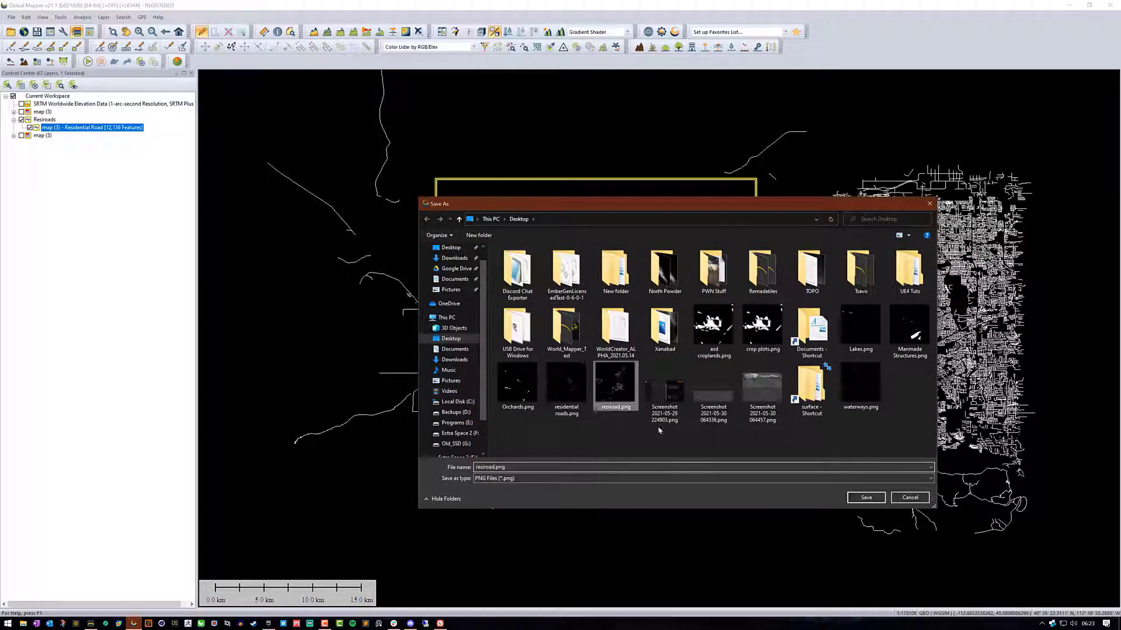
{"action": "left_click", "coordinate": [866, 498]}
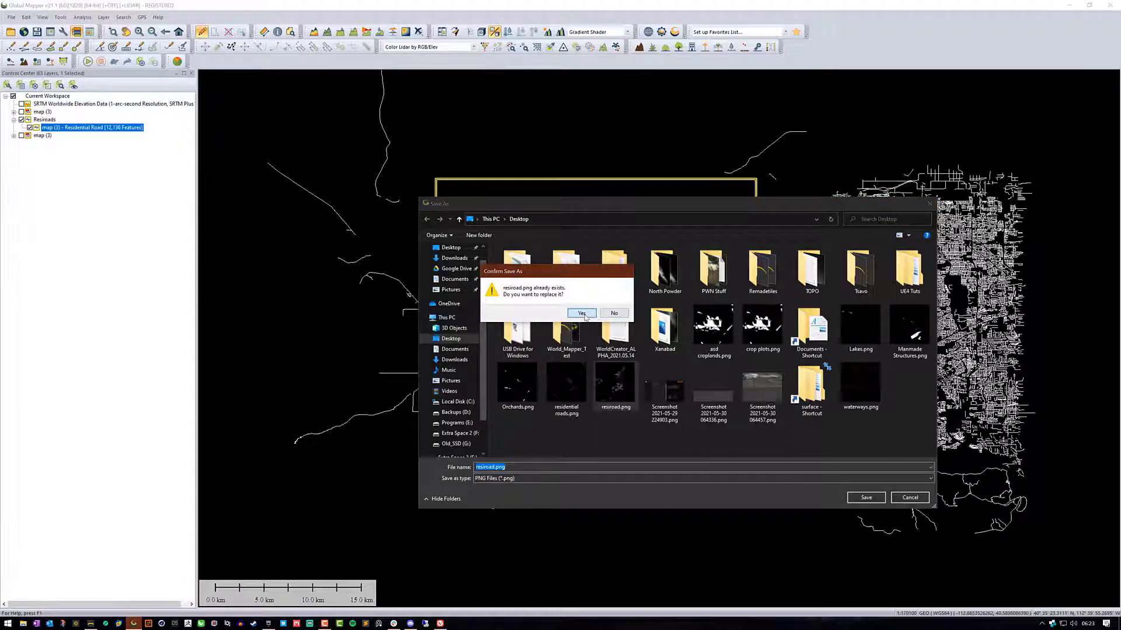
{"action": "left_click", "coordinate": [582, 313]}
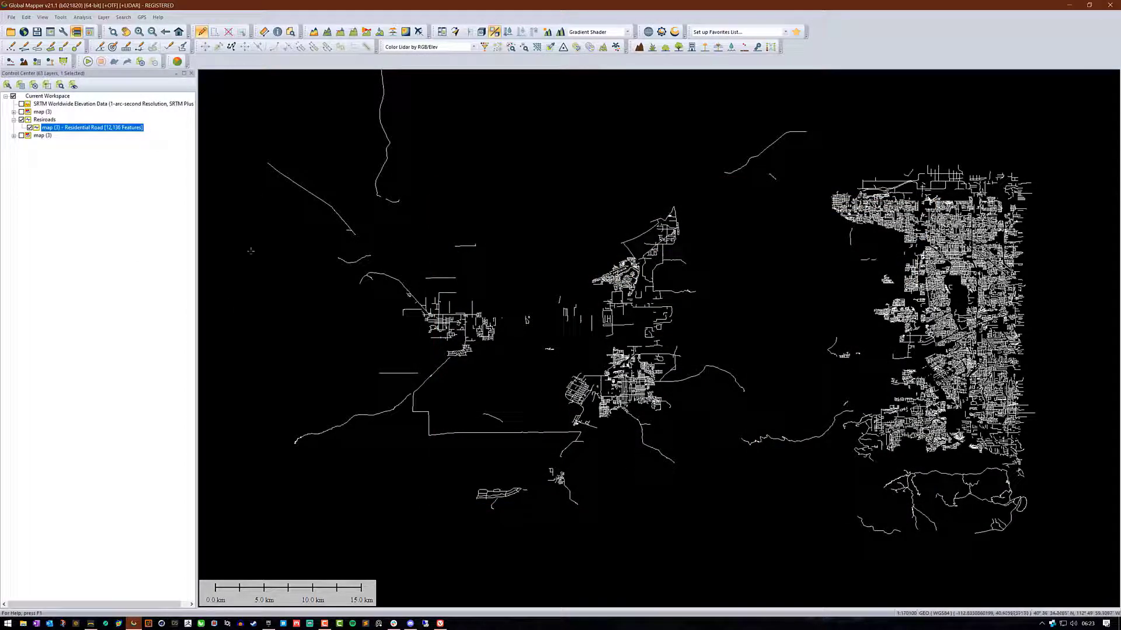
Toggle the SRTM Worldwide Elevation Data layer to check the exported area against the roads, leaving it hidden
{"action": "left_click", "coordinate": [22, 104]}
{"action": "left_click", "coordinate": [22, 103]}
{"action": "left_click", "coordinate": [22, 104]}
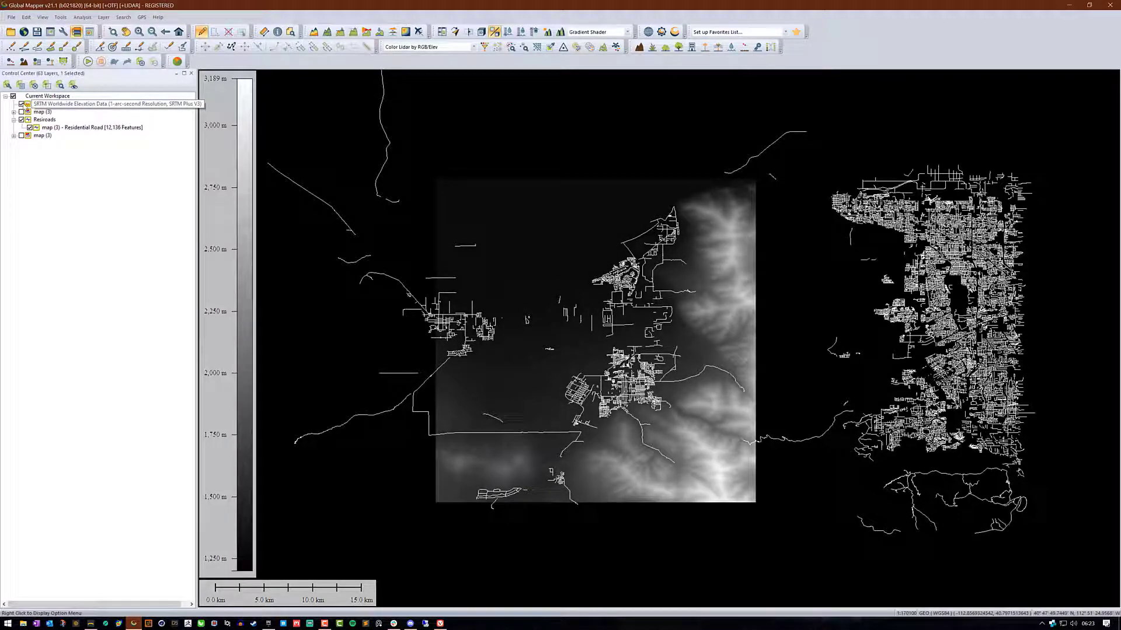
{"action": "left_click", "coordinate": [22, 103]}
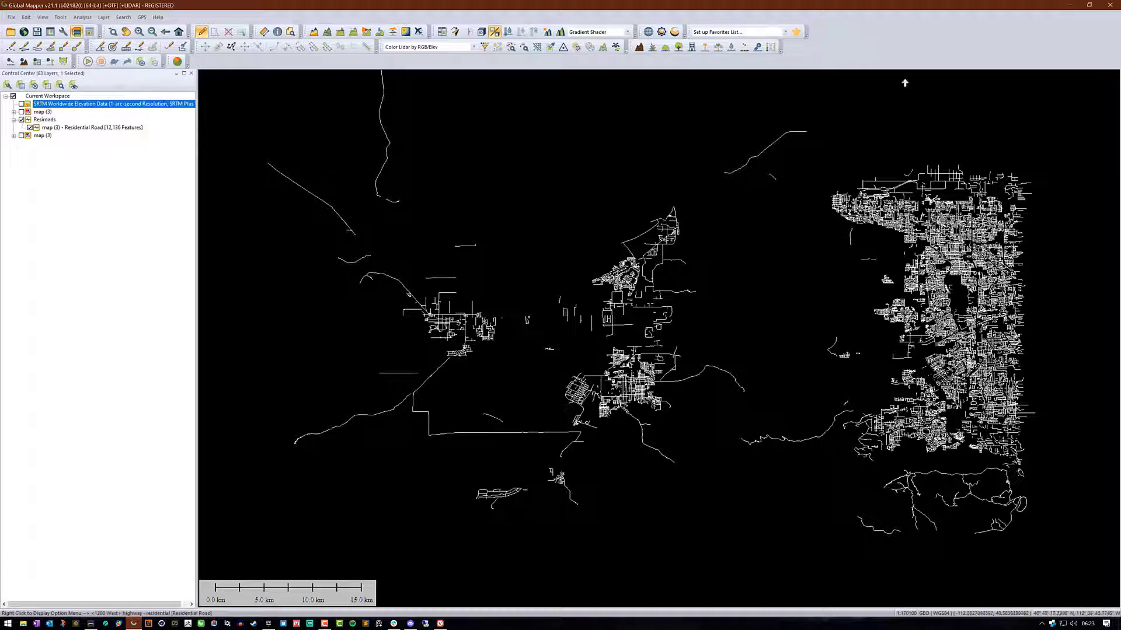
Minimize Global Mapper, switch to Gaea, and examine the textured terrain with the residential roads from several angles
{"action": "left_click", "coordinate": [1068, 6]}
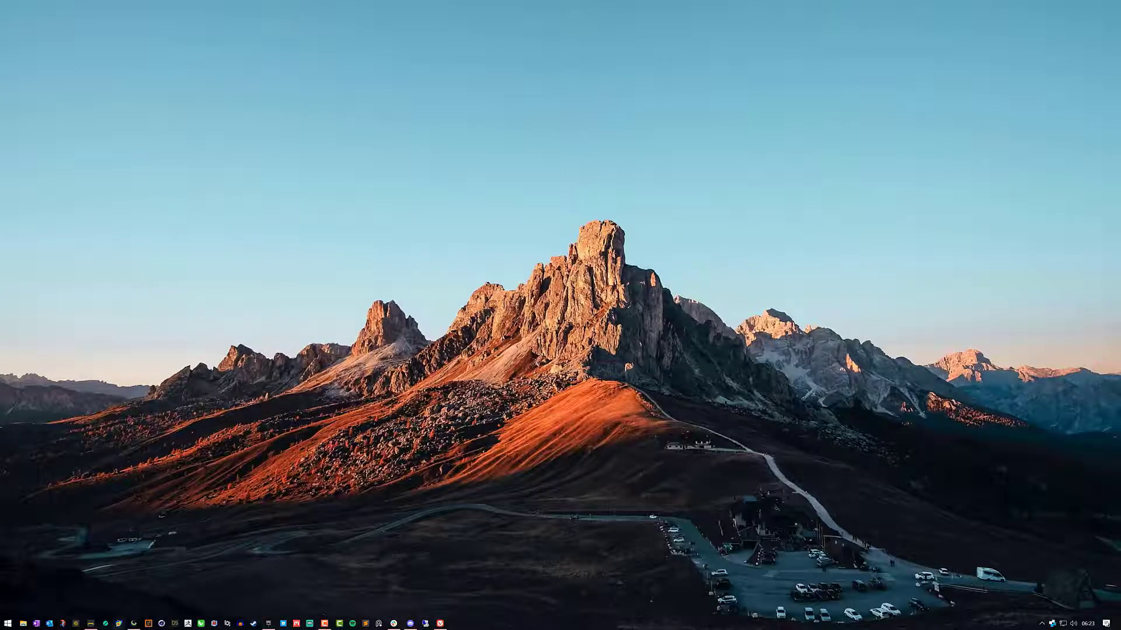
{"action": "left_click", "coordinate": [91, 624]}
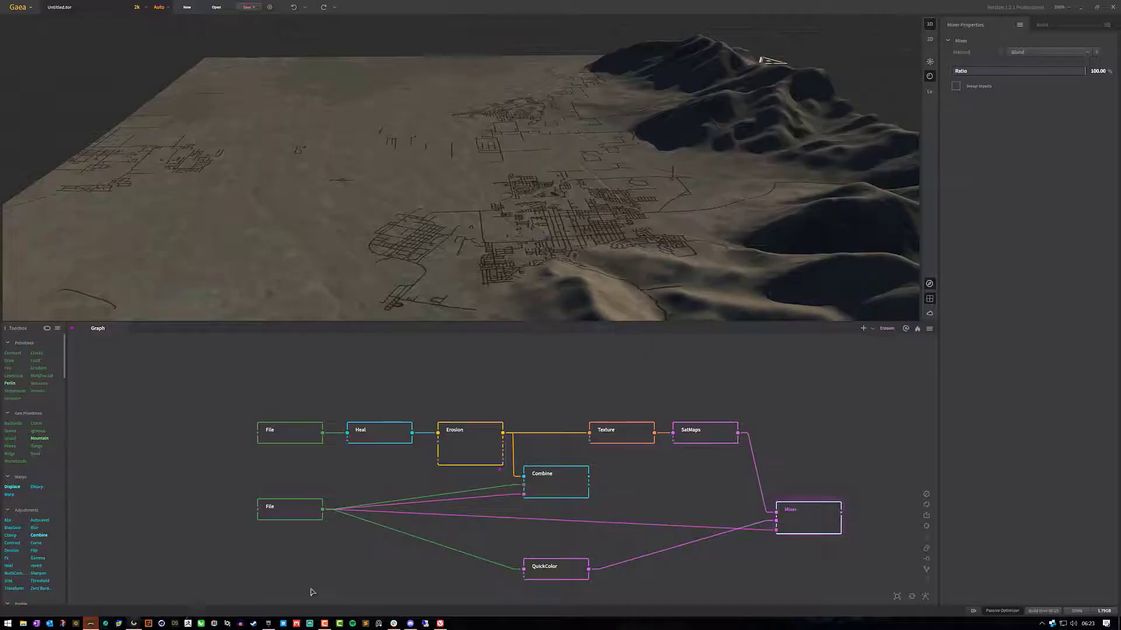
{"action": "left_click_drag", "start_coordinate": [566, 143], "coordinate": [537, 153]}
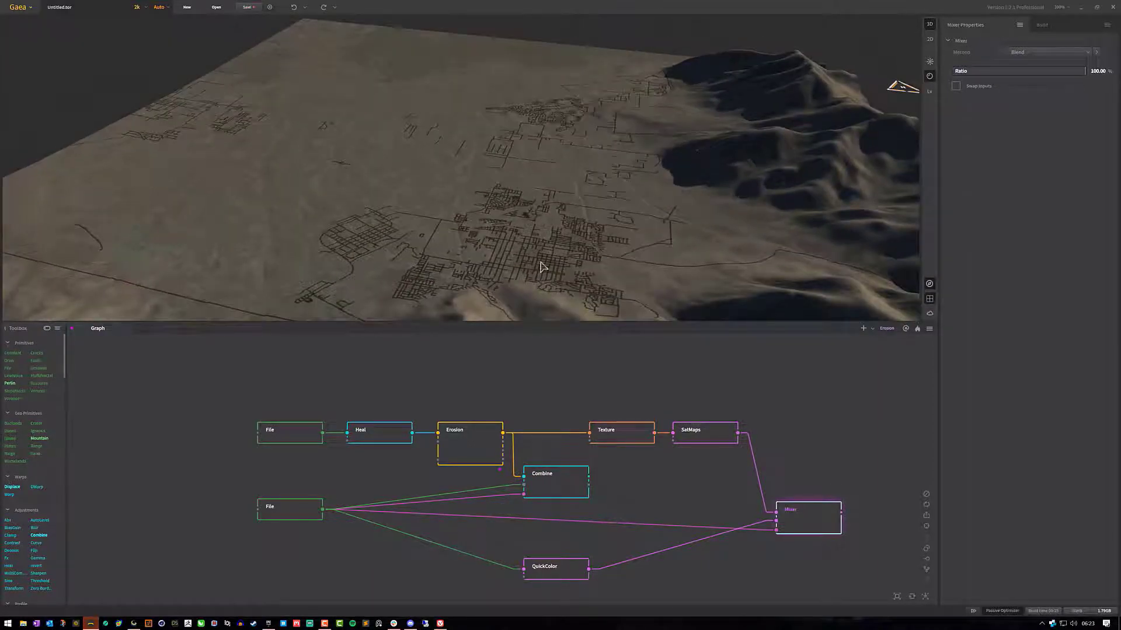
{"action": "left_click_drag", "start_coordinate": [550, 194], "coordinate": [474, 221]}
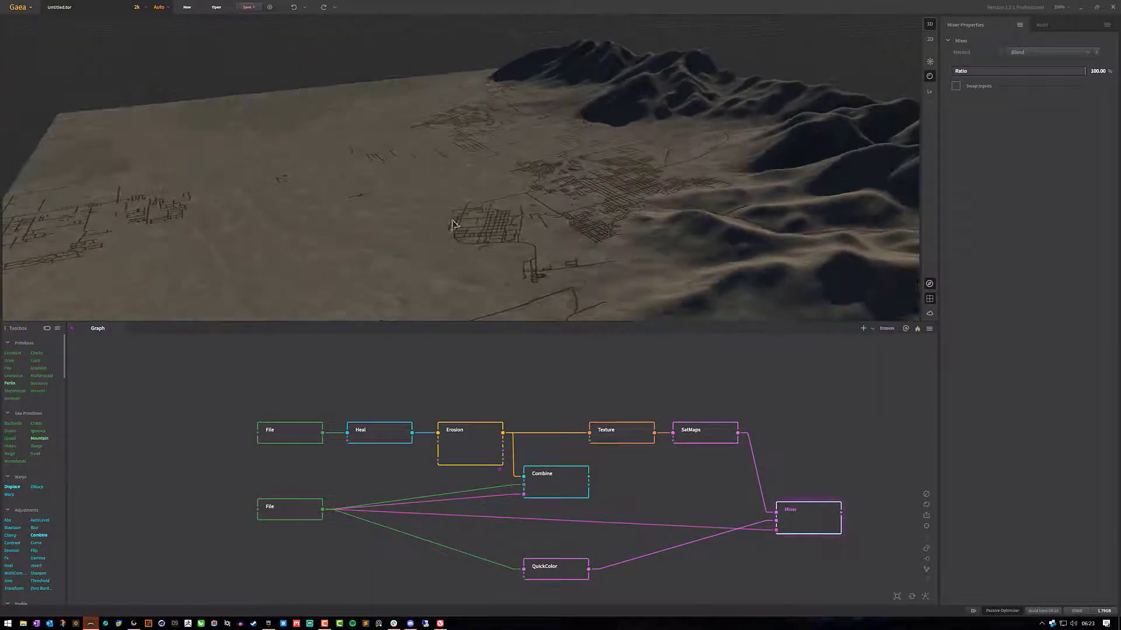
{"action": "left_click_drag", "start_coordinate": [461, 271], "coordinate": [496, 209]}
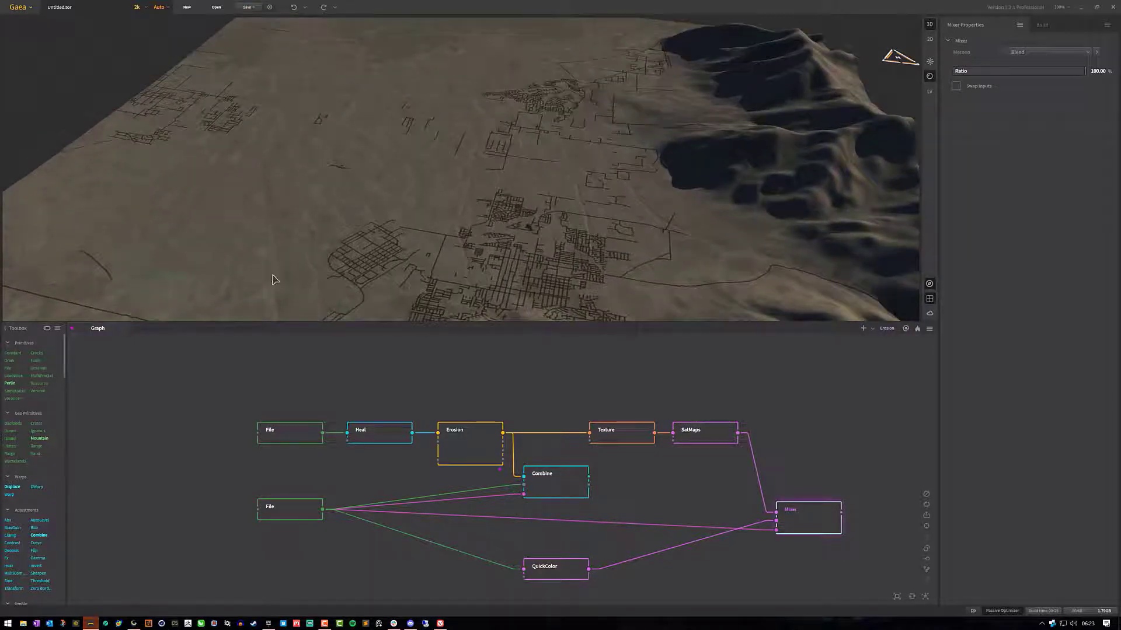
{"action": "left_click_drag", "start_coordinate": [407, 237], "coordinate": [535, 208]}
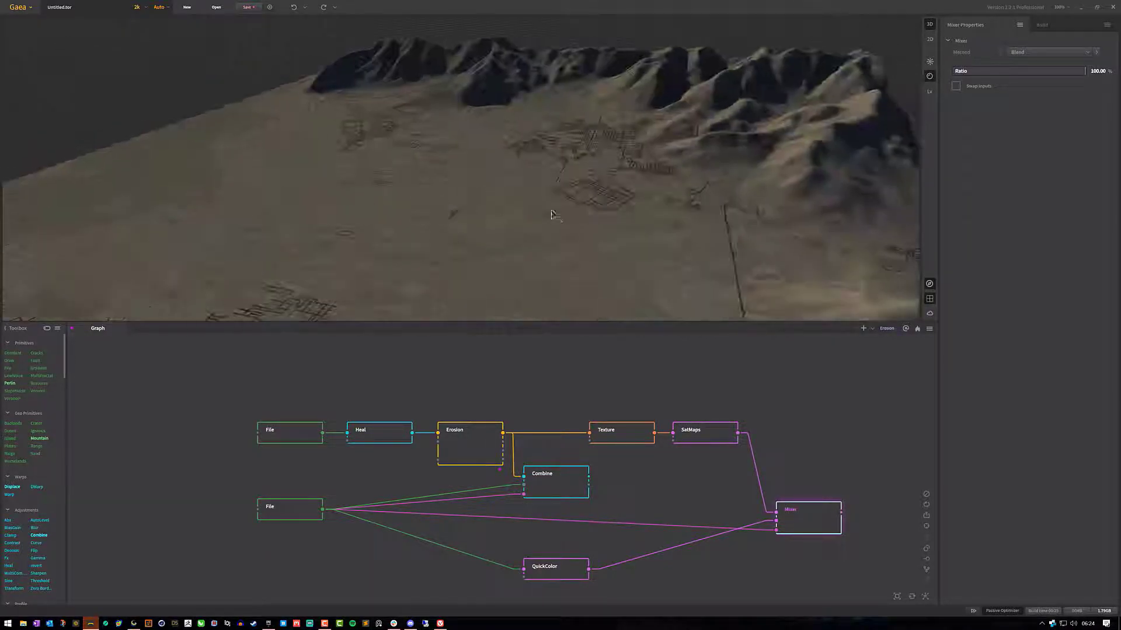
{"action": "left_click_drag", "start_coordinate": [508, 243], "coordinate": [519, 218]}
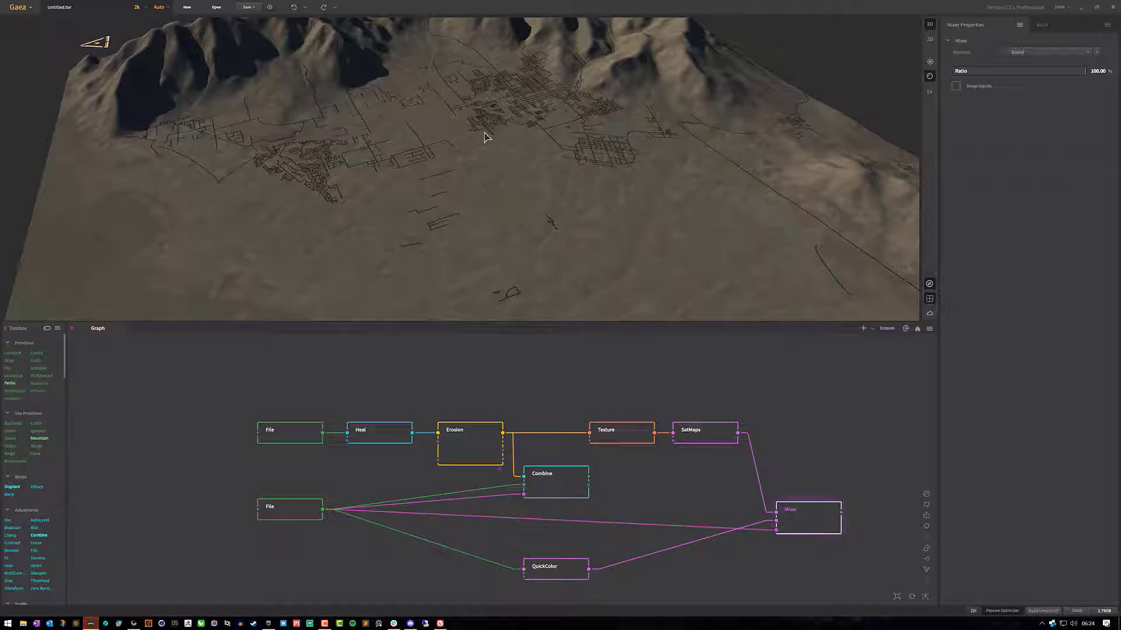
{"action": "left_click_drag", "start_coordinate": [486, 136], "coordinate": [488, 195]}
{"action": "scroll", "coordinate": [477, 180], "scroll_direction": "down", "scroll_amount": 4}
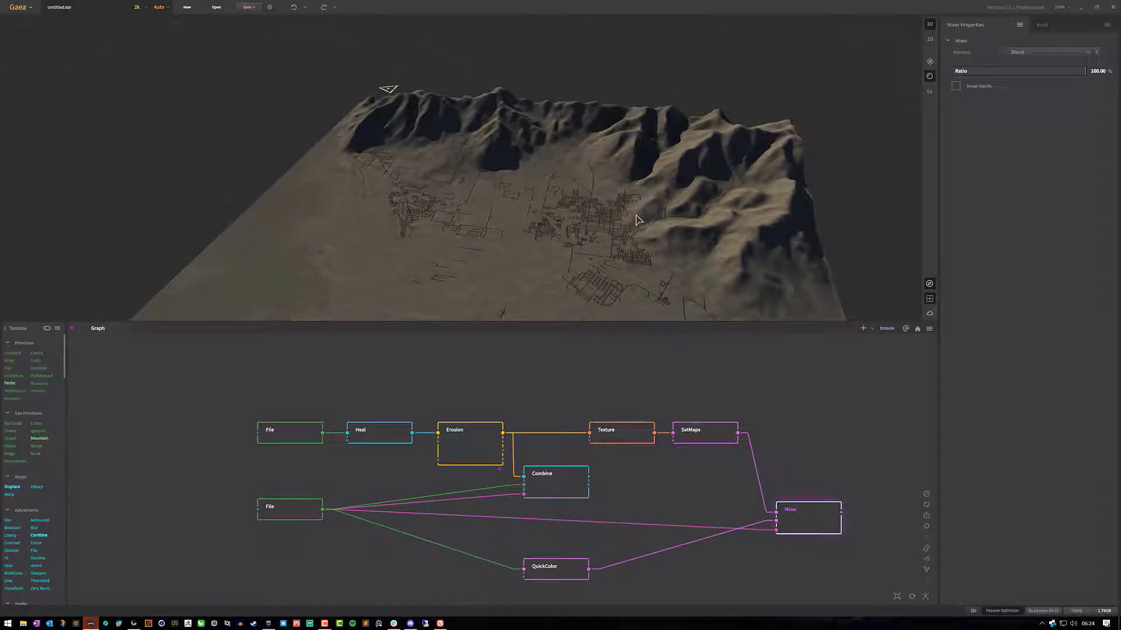
{"action": "left_click_drag", "start_coordinate": [569, 248], "coordinate": [508, 245]}
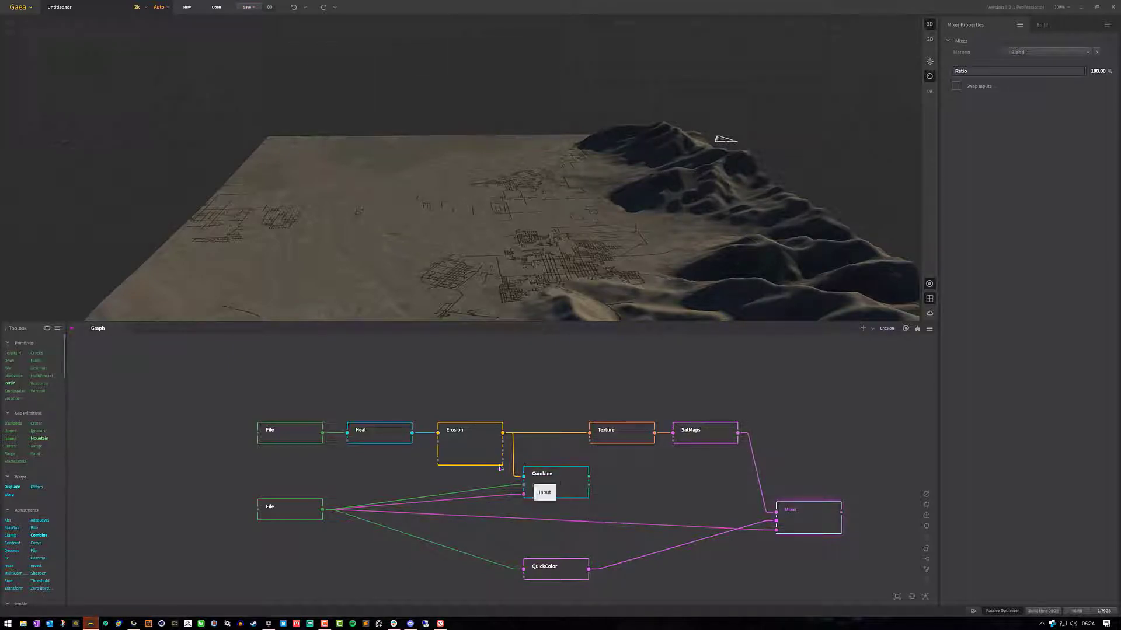
Preview the road File node and the Combine node, and examine up close how the roads affect the terrain surface
{"action": "left_click", "coordinate": [308, 518]}
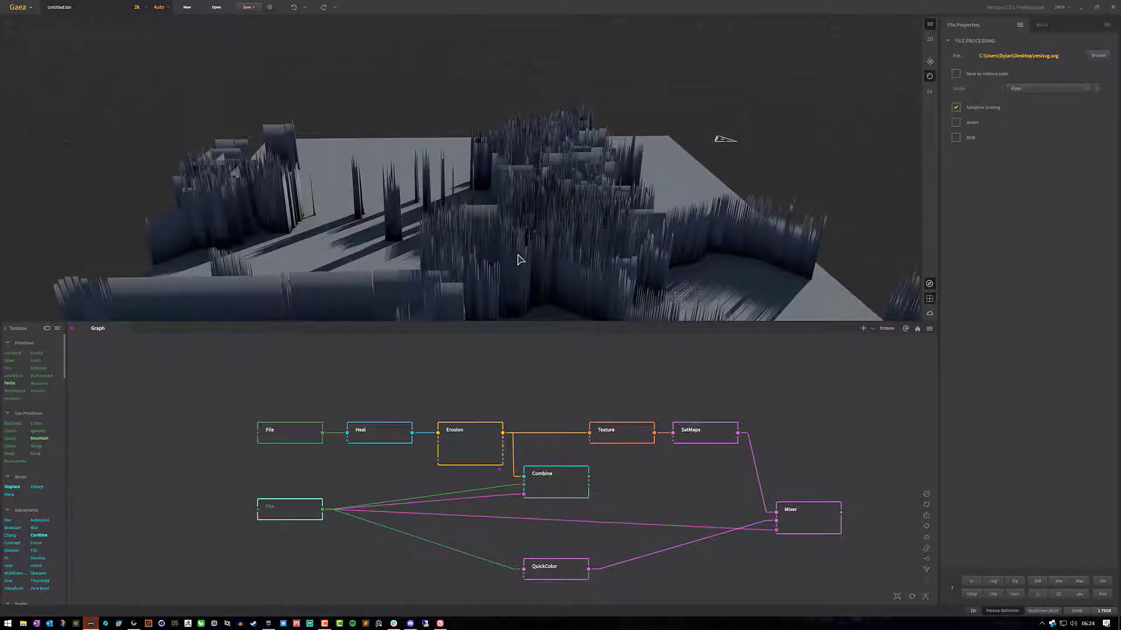
{"action": "left_click_drag", "start_coordinate": [518, 254], "coordinate": [517, 218]}
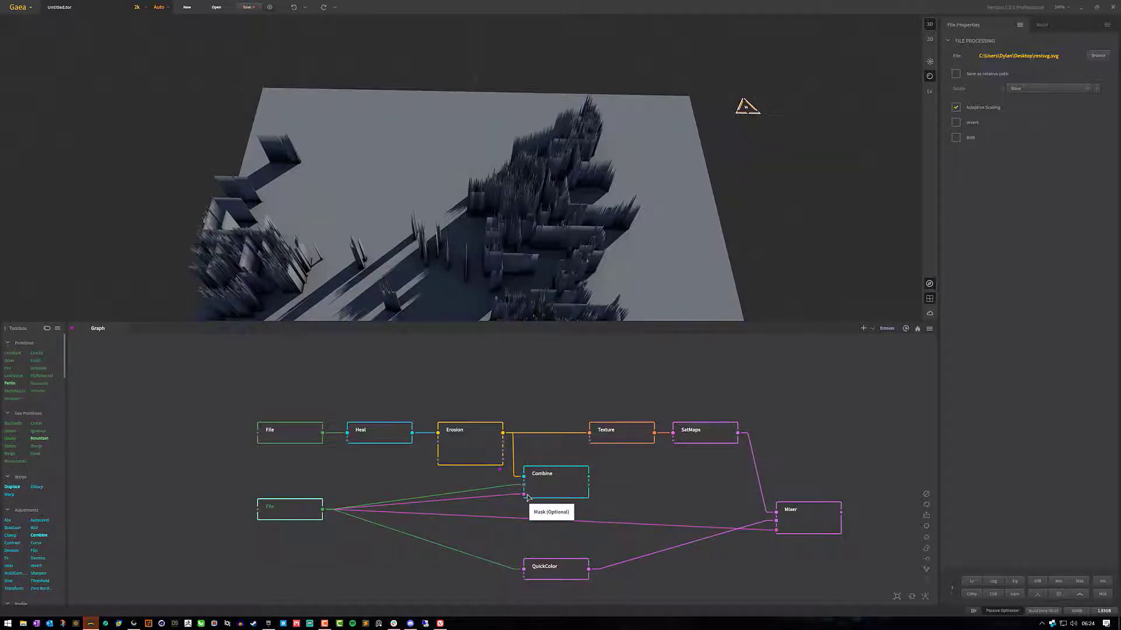
{"action": "left_click", "coordinate": [549, 496]}
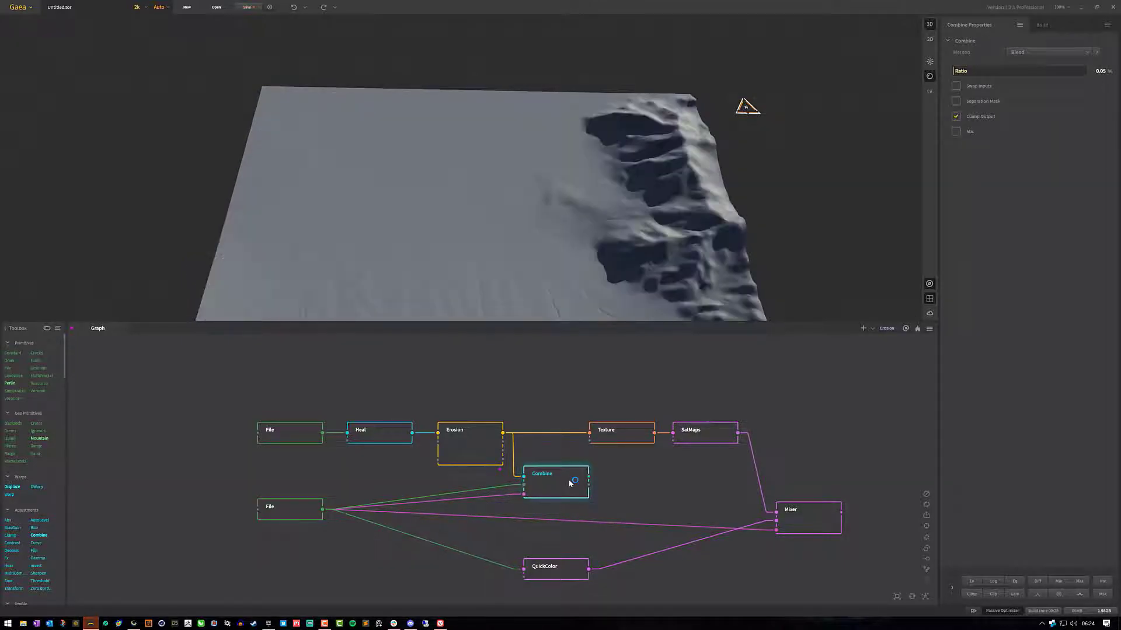
{"action": "left_click_drag", "start_coordinate": [530, 252], "coordinate": [536, 278]}
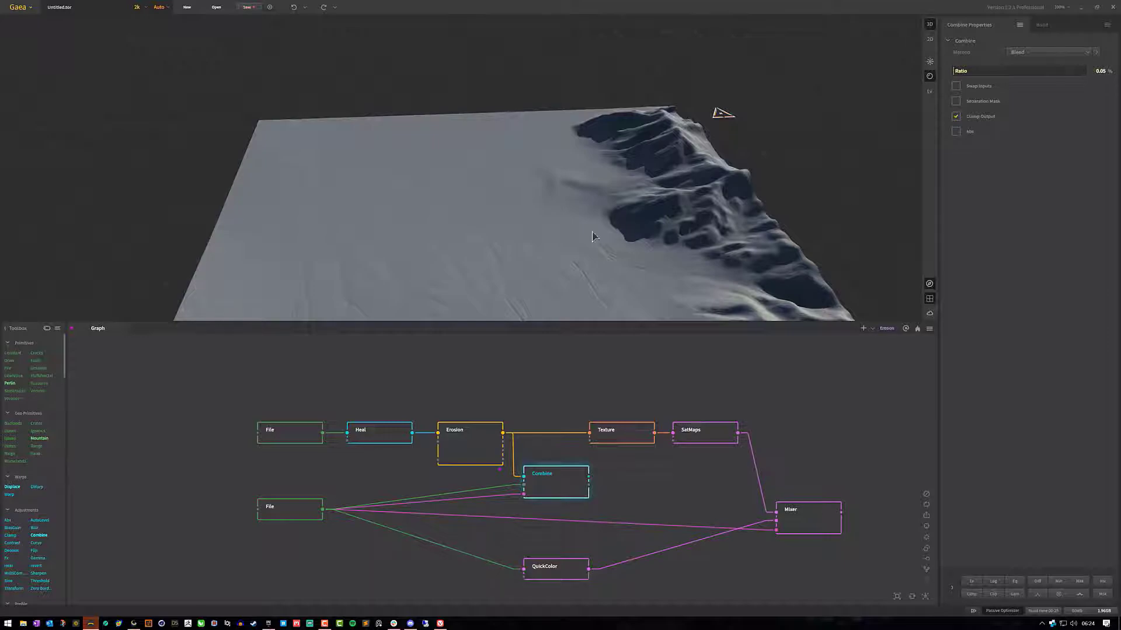
{"action": "scroll", "coordinate": [519, 267], "scroll_direction": "up", "scroll_amount": 5}
{"action": "left_click_drag", "start_coordinate": [593, 251], "coordinate": [410, 103]}
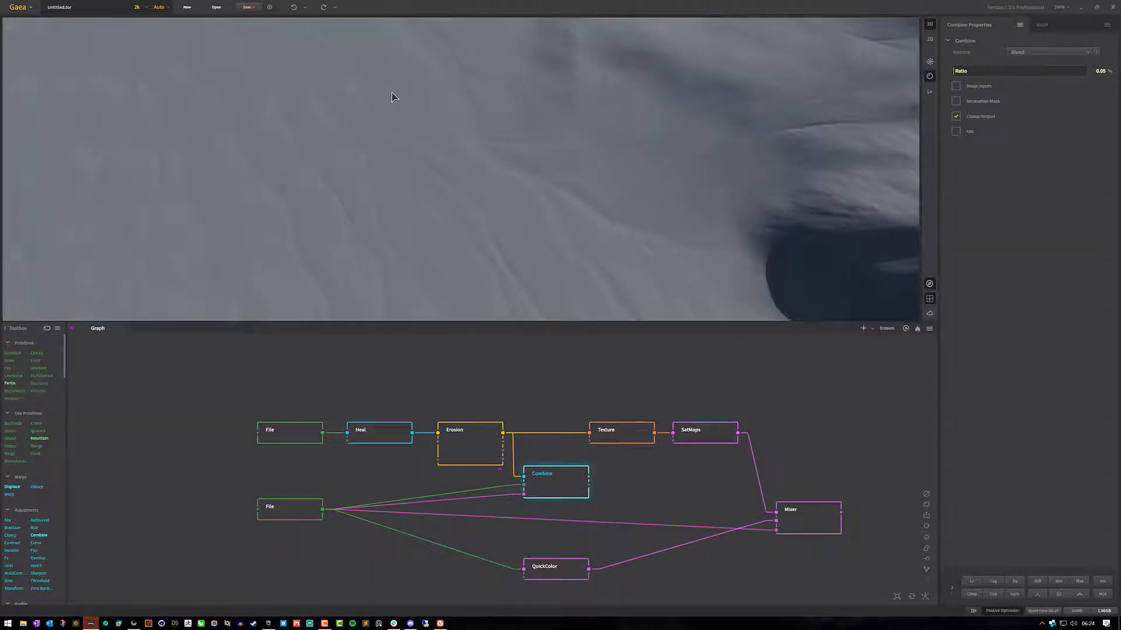
{"action": "scroll", "coordinate": [506, 120], "scroll_direction": "up", "scroll_amount": 3}
{"action": "left_click_drag", "start_coordinate": [504, 212], "coordinate": [511, 266]}
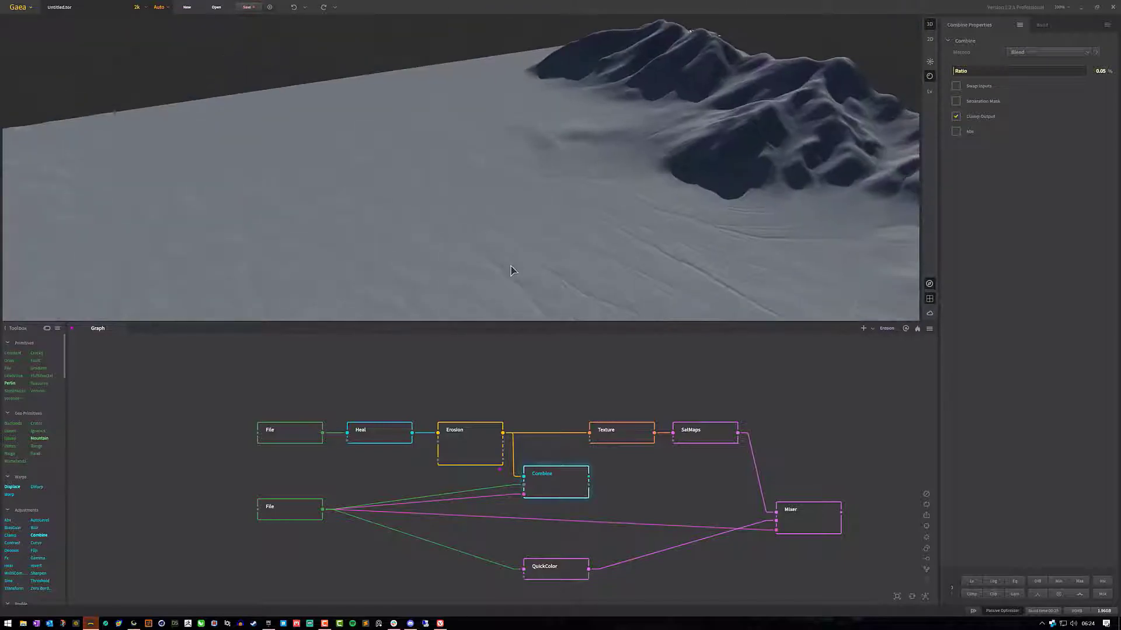
Inspect the road File node's raised geometry from above and at an angle, and compare it with the Combine node's output
{"action": "left_click", "coordinate": [293, 512]}
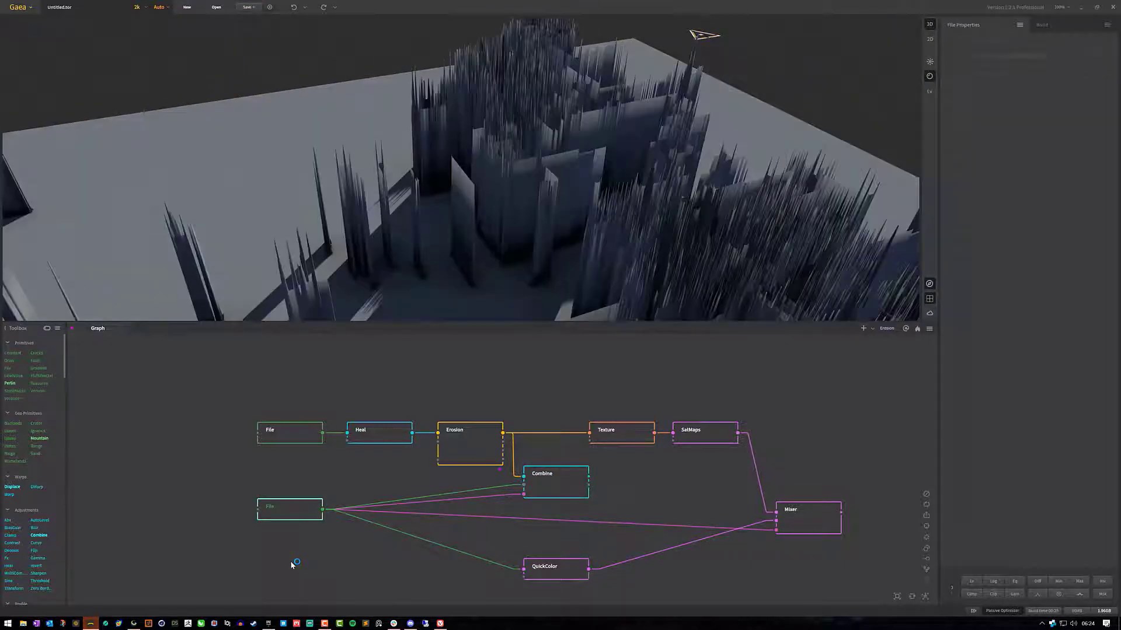
{"action": "left_click_drag", "start_coordinate": [490, 250], "coordinate": [556, 221]}
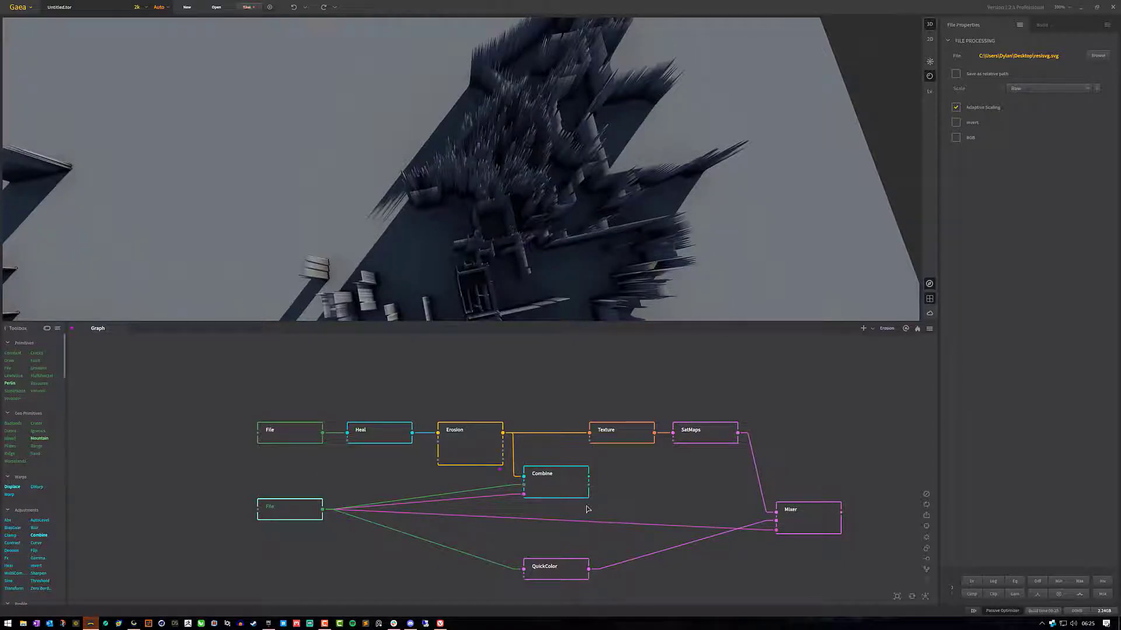
{"action": "left_click_drag", "start_coordinate": [561, 151], "coordinate": [551, 140]}
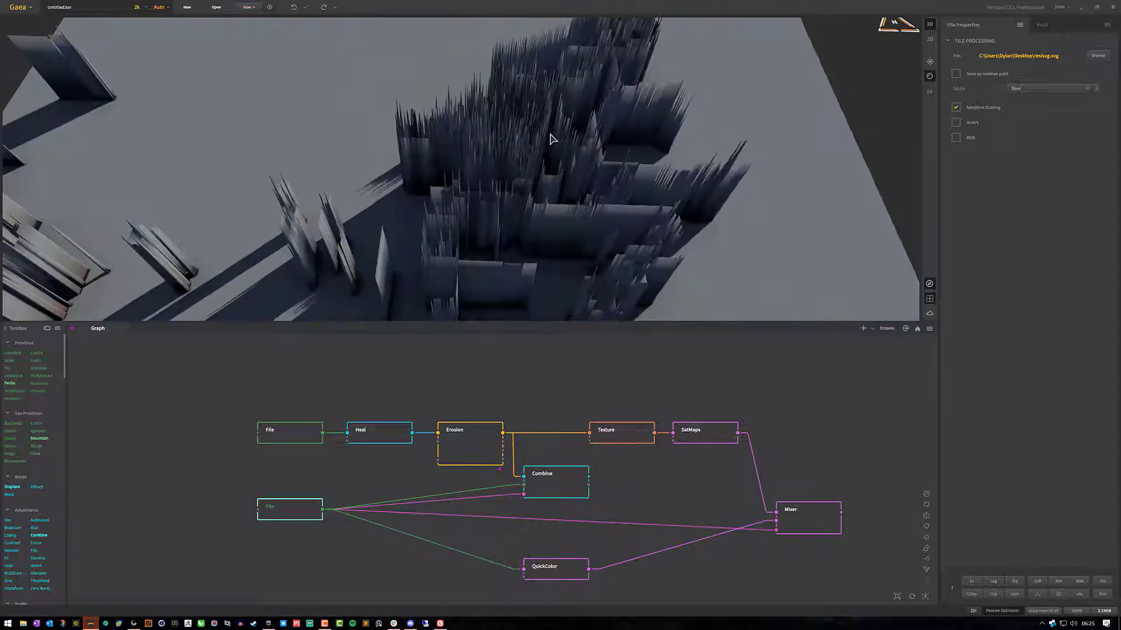
{"action": "scroll", "coordinate": [535, 181], "scroll_direction": "down", "scroll_amount": 2}
{"action": "scroll", "coordinate": [490, 199], "scroll_direction": "down", "scroll_amount": 1}
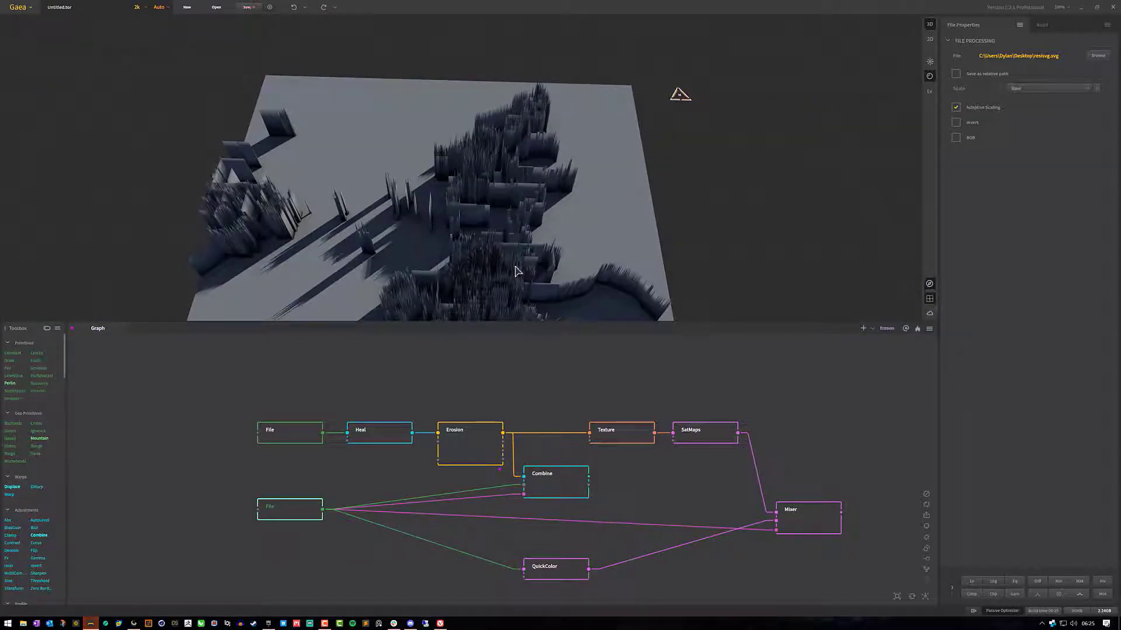
{"action": "left_click", "coordinate": [552, 493]}
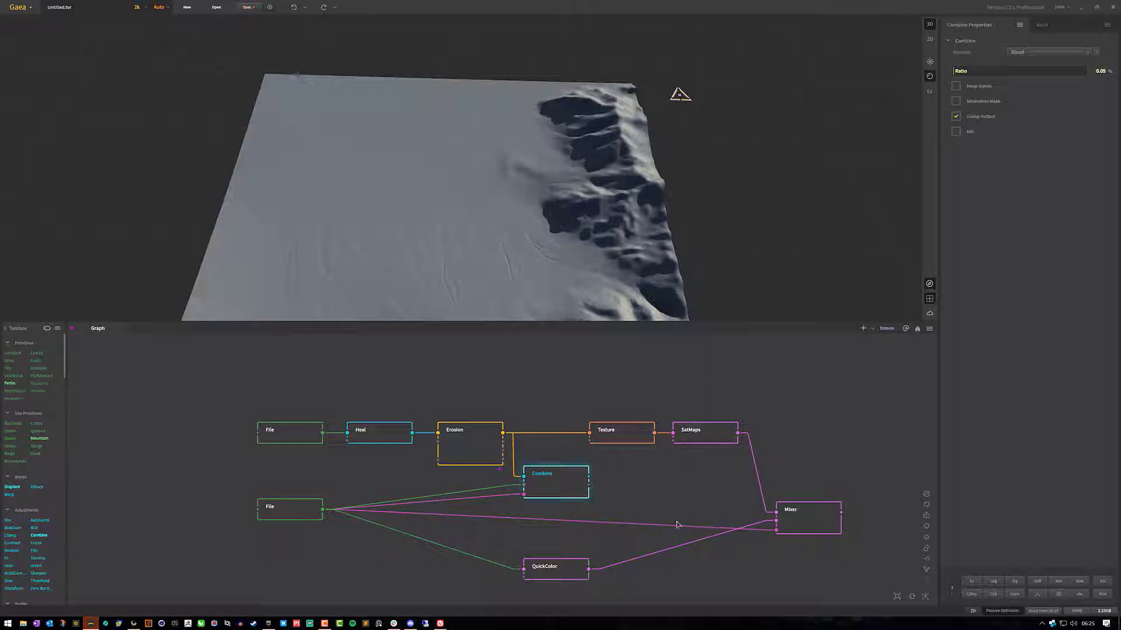
Move the Mixer node level with the Combine node and inspect its blended road and terrain colors from several angles
{"action": "left_click_drag", "start_coordinate": [806, 525], "coordinate": [788, 484]}
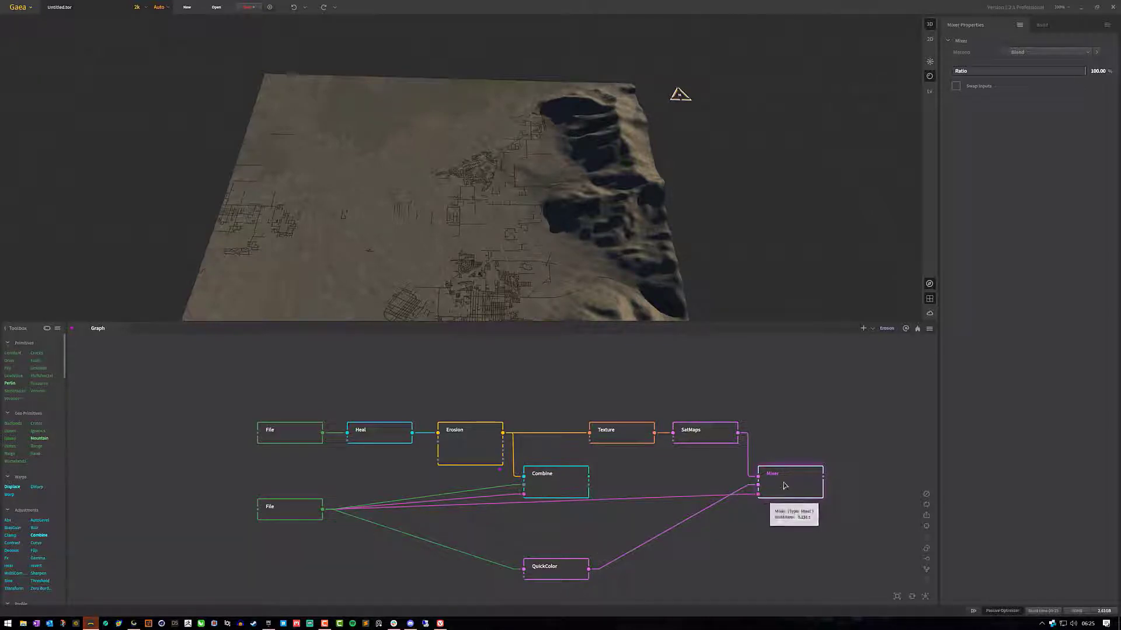
{"action": "left_click_drag", "start_coordinate": [463, 205], "coordinate": [506, 220]}
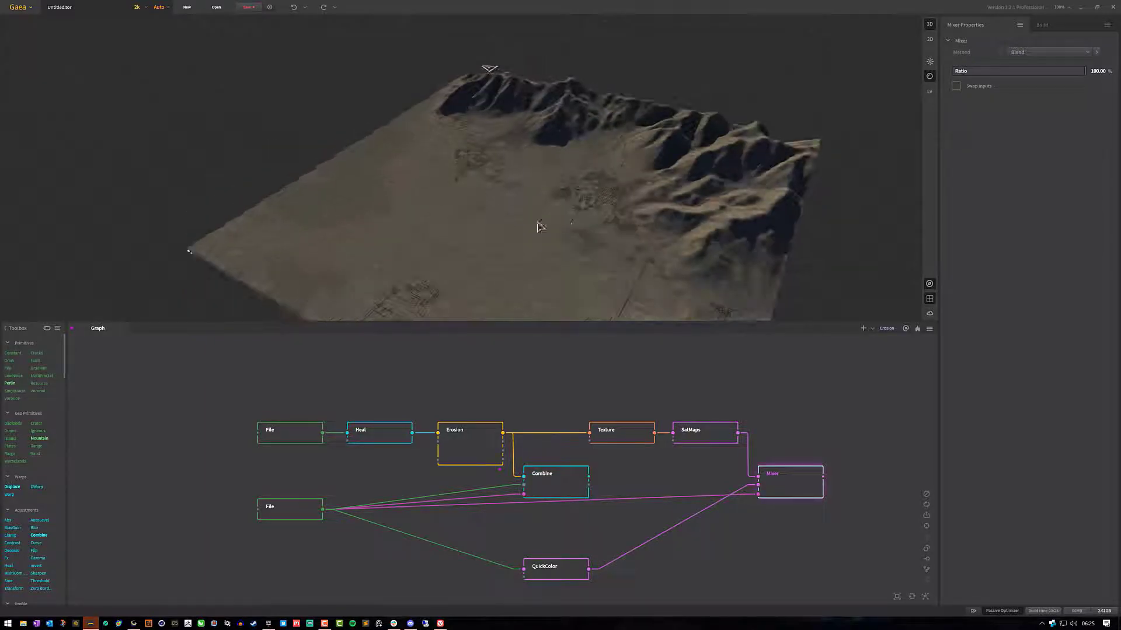
{"action": "scroll", "coordinate": [618, 229], "scroll_direction": "up", "scroll_amount": 3}
{"action": "left_click_drag", "start_coordinate": [619, 229], "coordinate": [537, 243]}
{"action": "scroll", "coordinate": [543, 196], "scroll_direction": "up", "scroll_amount": 4}
{"action": "scroll", "coordinate": [517, 214], "scroll_direction": "down", "scroll_amount": 3}
{"action": "scroll", "coordinate": [525, 210], "scroll_direction": "up", "scroll_amount": 3}
{"action": "scroll", "coordinate": [514, 178], "scroll_direction": "down", "scroll_amount": 5}
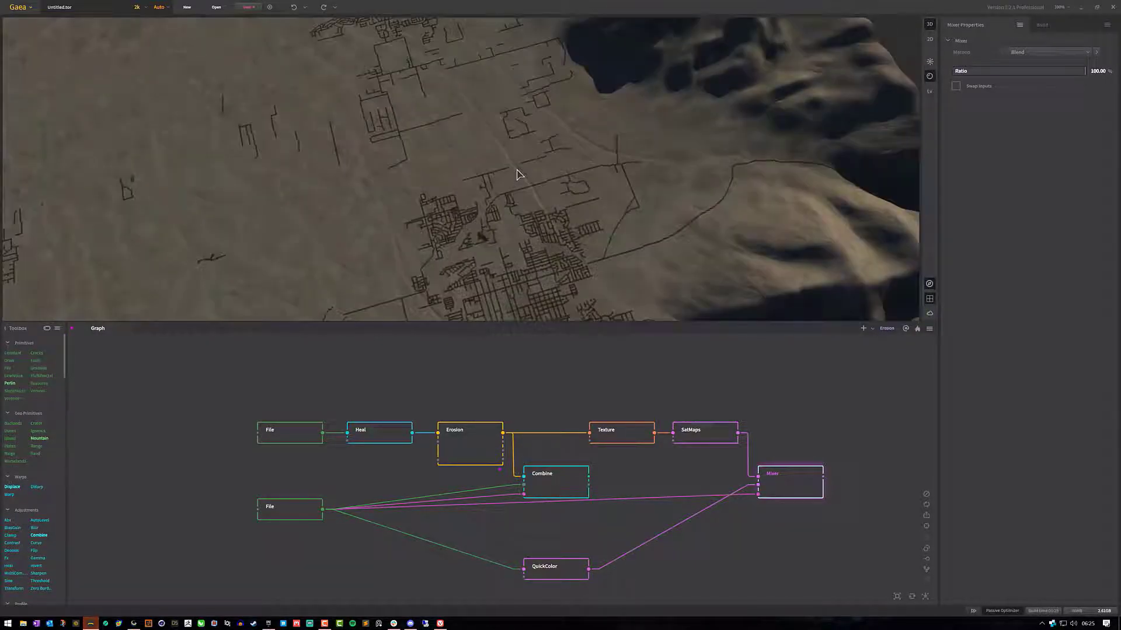
{"action": "mouse_move", "coordinate": [497, 210]}
{"action": "left_mouse_down"}
{"action": "mouse_move", "coordinate": [506, 223]}
{"action": "mouse_move", "coordinate": [467, 264]}
{"action": "mouse_move", "coordinate": [471, 193]}
{"action": "mouse_move", "coordinate": [491, 197]}
{"action": "mouse_move", "coordinate": [476, 213]}
{"action": "mouse_move", "coordinate": [493, 220]}
{"action": "left_mouse_up"}
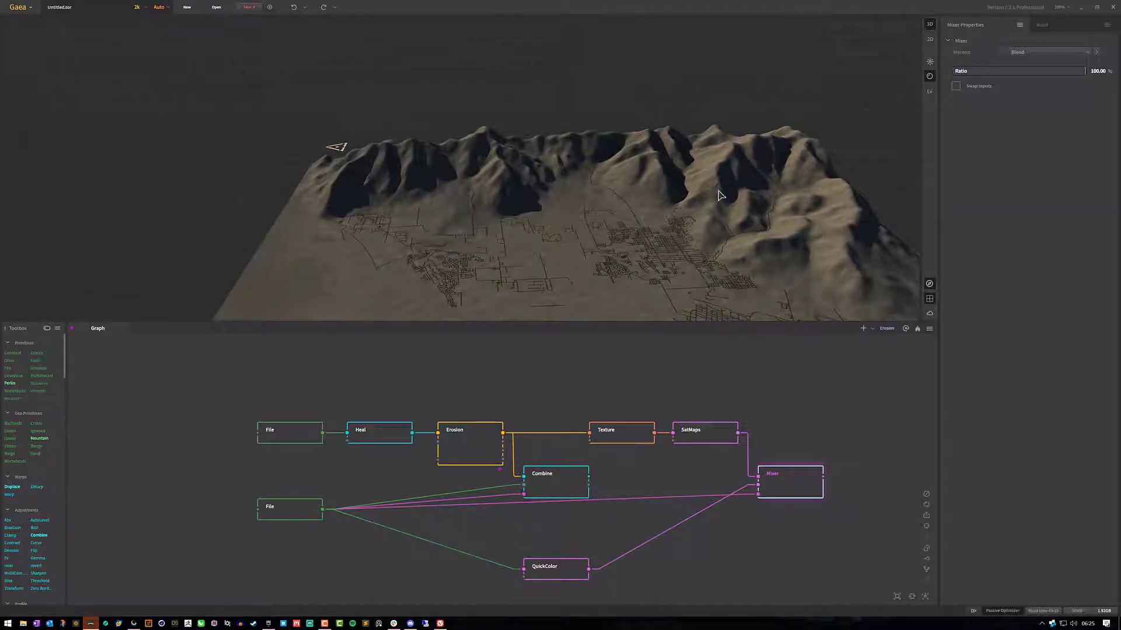
{"action": "left_click_drag", "start_coordinate": [664, 212], "coordinate": [664, 208]}
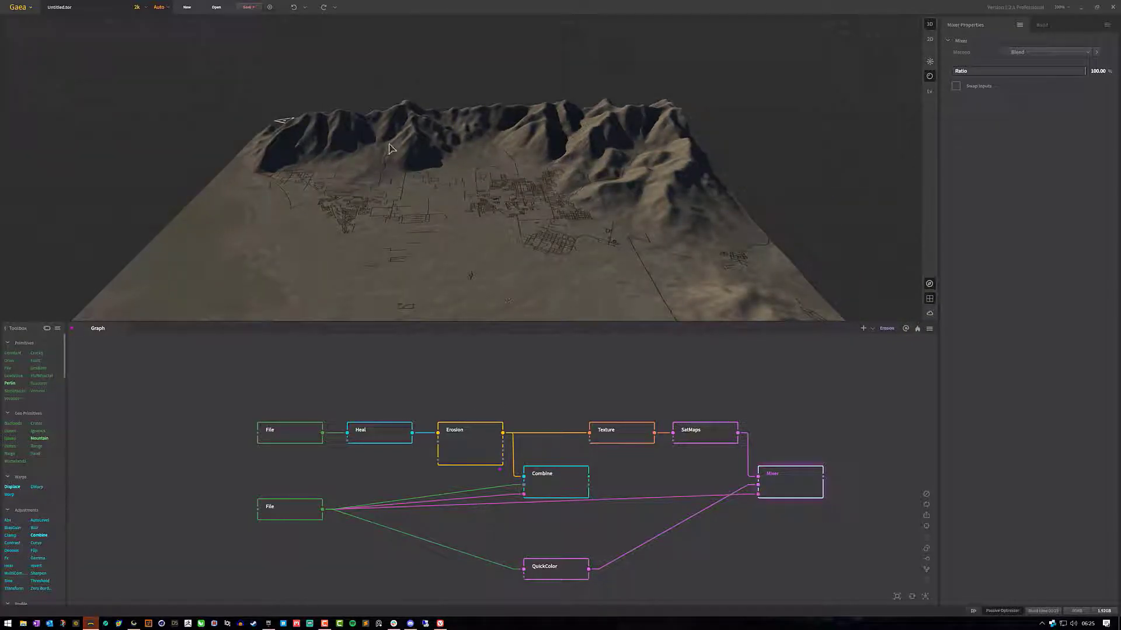
{"action": "left_click_drag", "start_coordinate": [538, 254], "coordinate": [503, 242]}
{"action": "left_click_drag", "start_coordinate": [403, 178], "coordinate": [460, 209]}
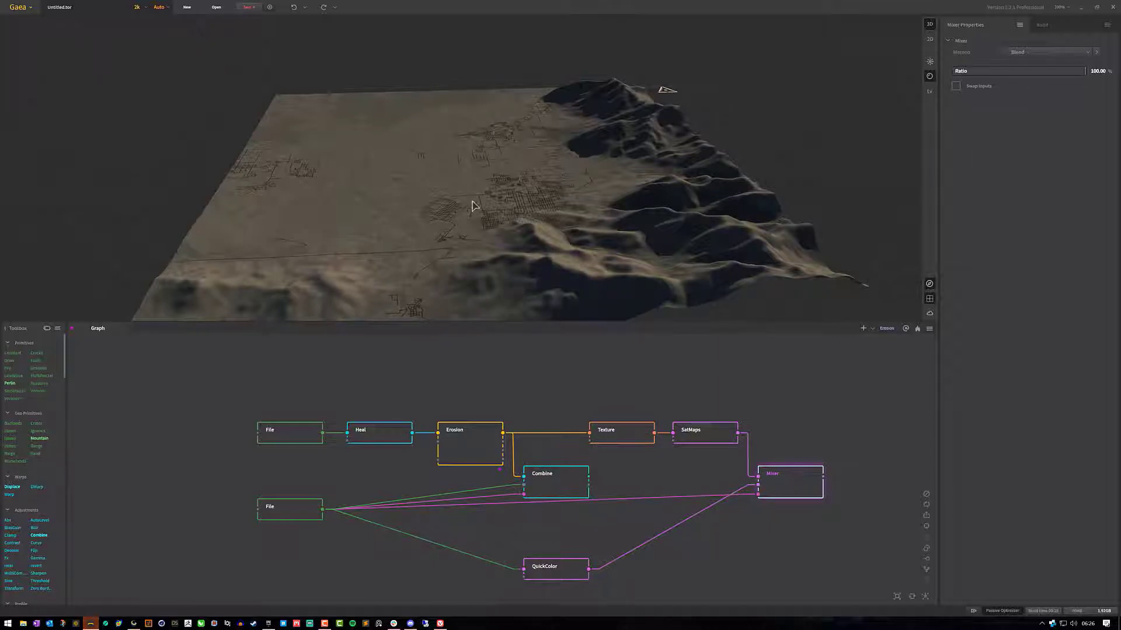
{"action": "left_click_drag", "start_coordinate": [488, 224], "coordinate": [488, 230]}
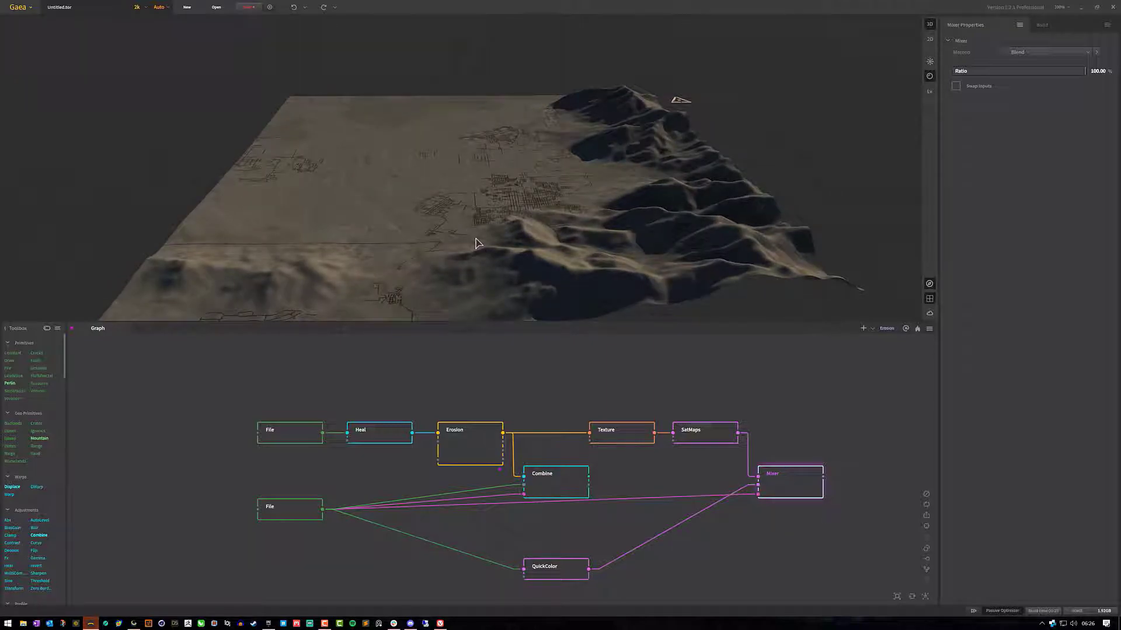
Switch to Discord, open the pwn-general channel of the PWN Design server, and browse its member list
{"action": "left_click", "coordinate": [410, 623]}
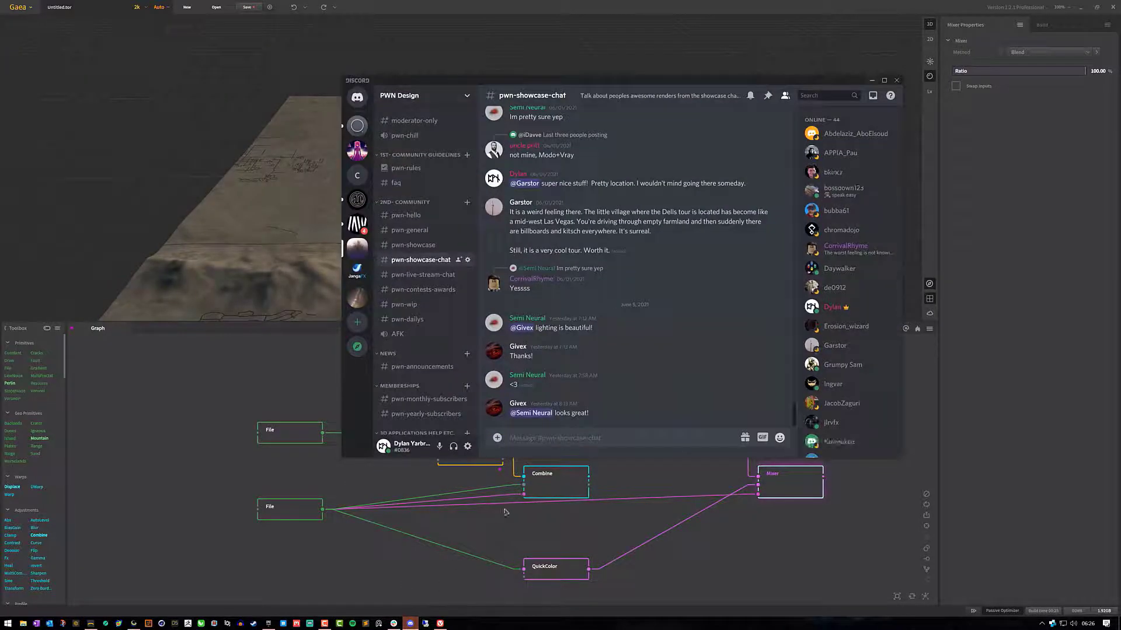
{"action": "left_click", "coordinate": [432, 230]}
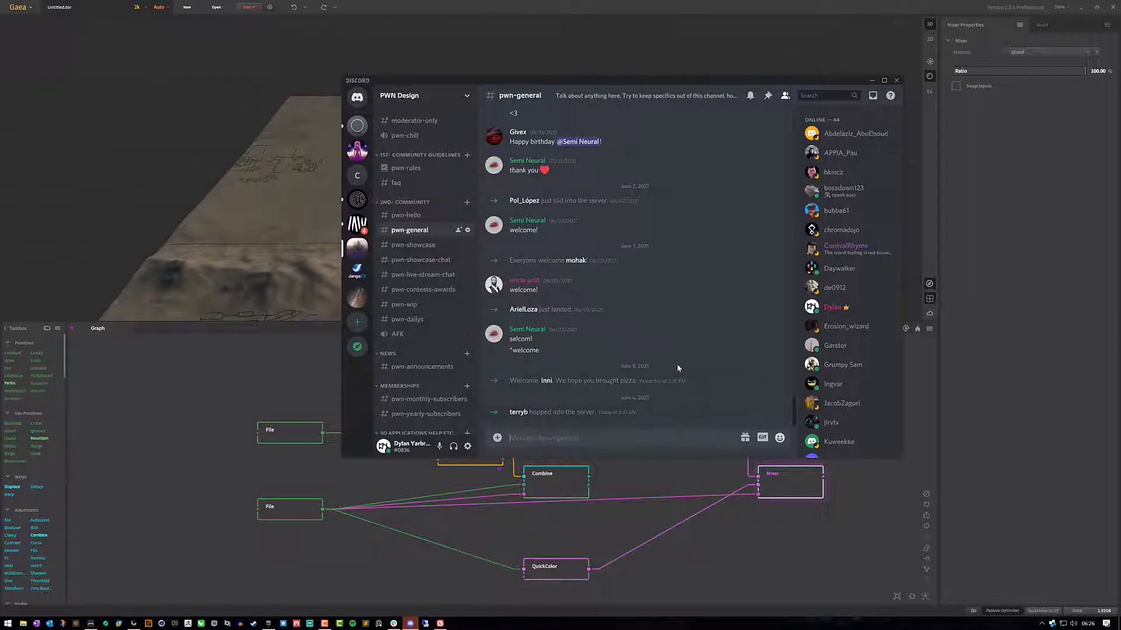
{"action": "scroll", "coordinate": [838, 313], "scroll_direction": "down", "scroll_amount": 15}
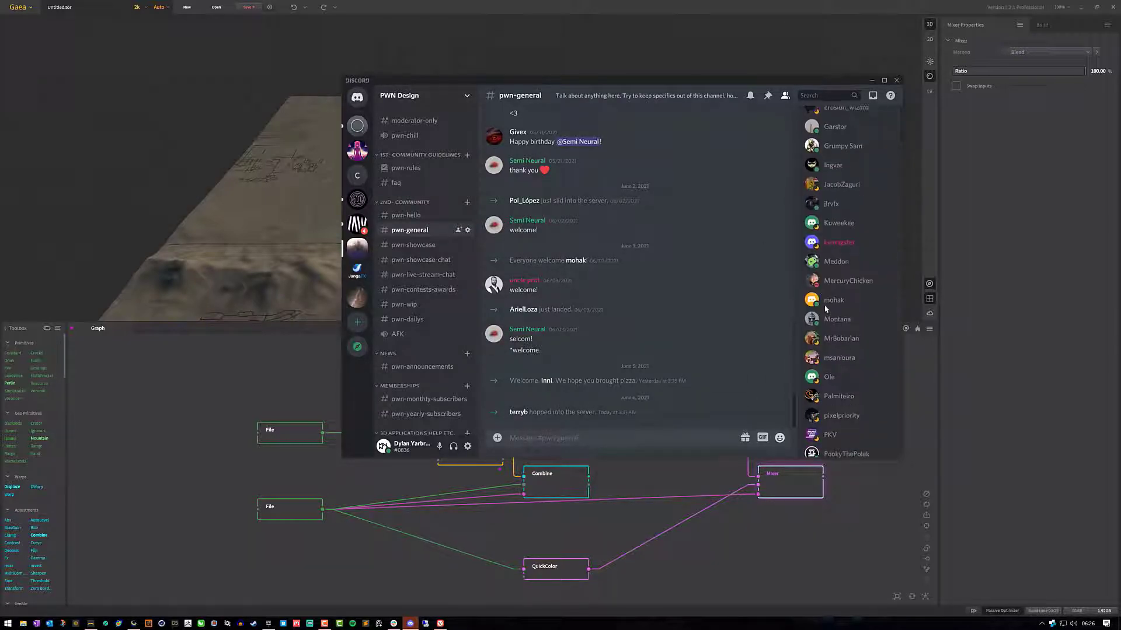
Open the theme-challenge-01 channel and review its challenge rules and the Challenge Series #01 theme line
{"action": "scroll", "coordinate": [837, 316], "scroll_direction": "up", "scroll_amount": 15}
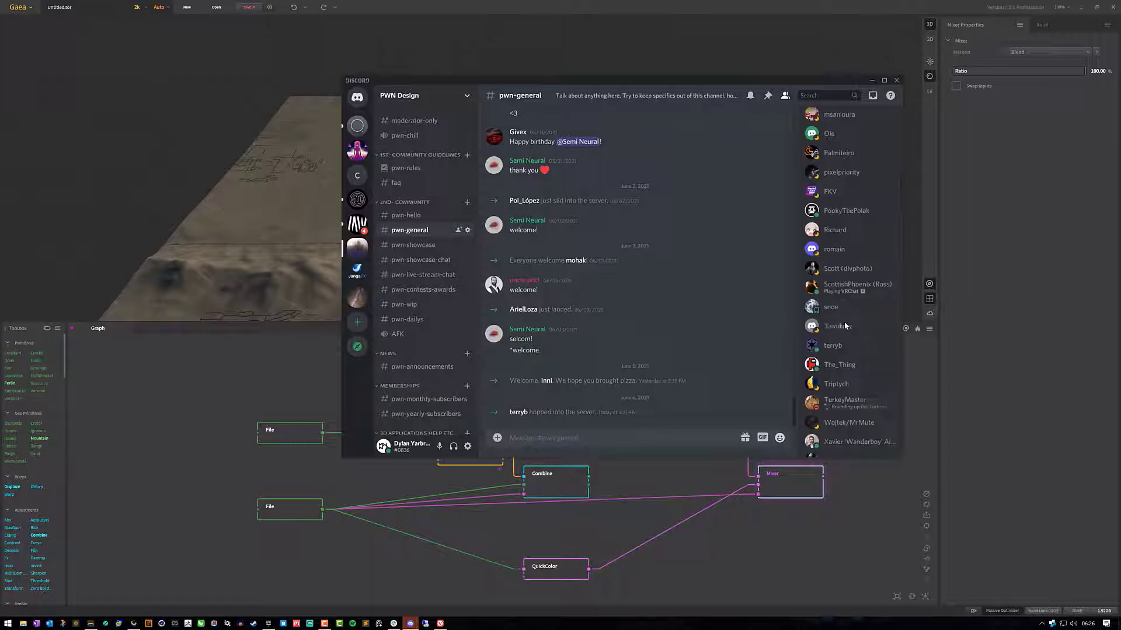
{"action": "scroll", "coordinate": [423, 377], "scroll_direction": "down", "scroll_amount": 5}
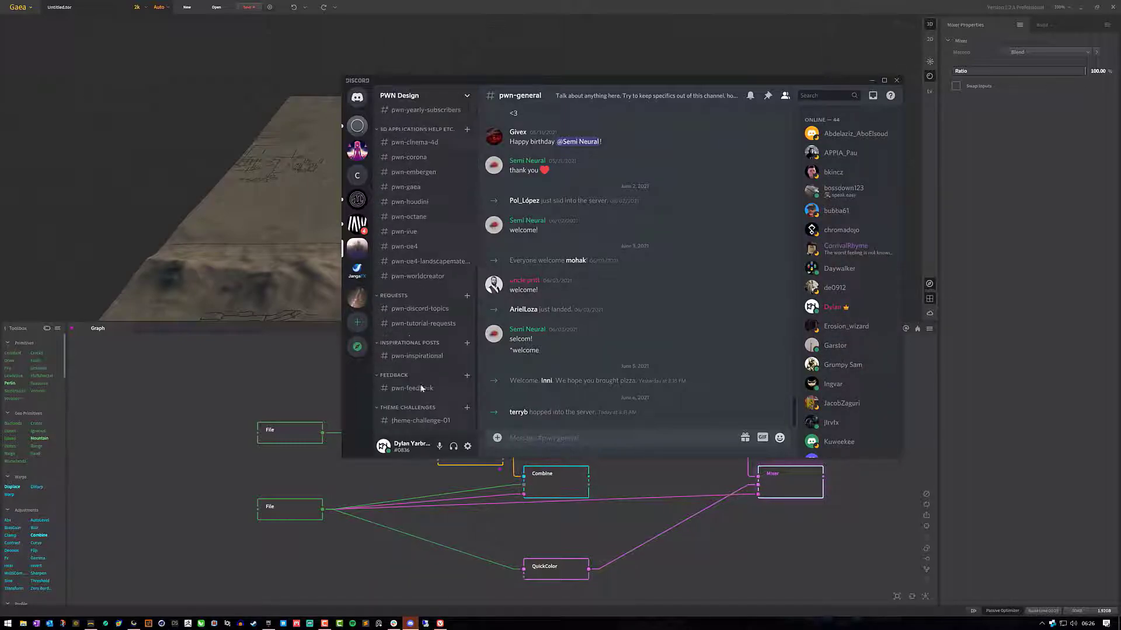
{"action": "left_click", "coordinate": [420, 421]}
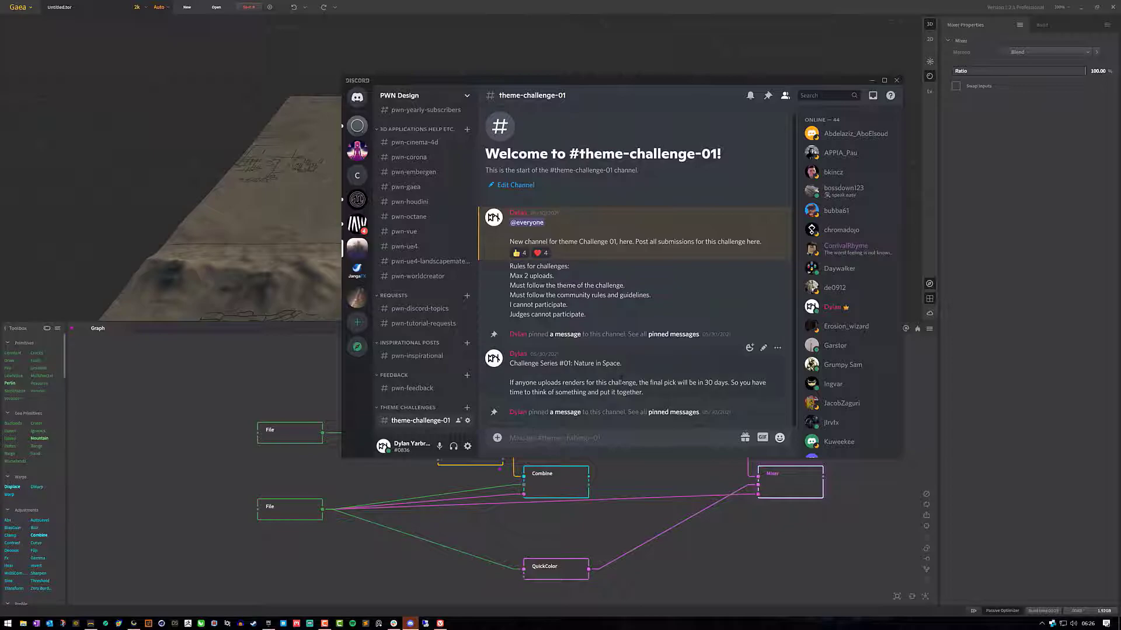
{"action": "left_click_drag", "start_coordinate": [574, 364], "coordinate": [666, 369]}
{"action": "left_click", "coordinate": [666, 369]}
{"action": "left_click_drag", "start_coordinate": [587, 315], "coordinate": [510, 266]}
{"action": "right_click", "coordinate": [637, 315]}
{"action": "left_click", "coordinate": [608, 316]}
{"action": "left_click_drag", "start_coordinate": [646, 367], "coordinate": [531, 364]}
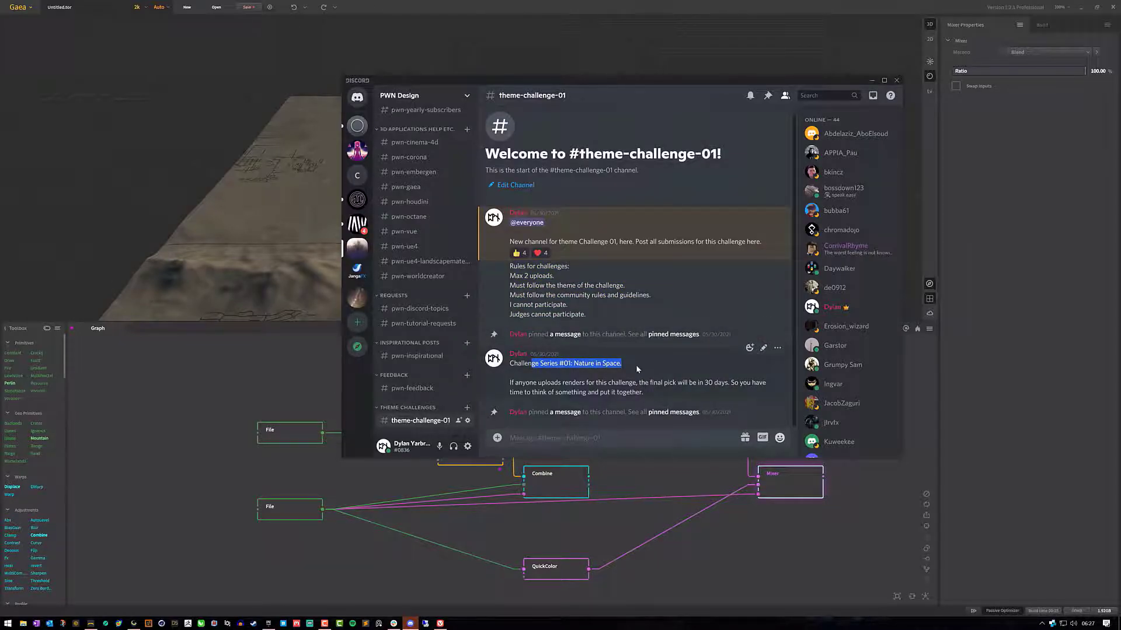
Highlight and review the part of the challenge announcement about the final pick's timing
{"action": "left_click_drag", "start_coordinate": [669, 383], "coordinate": [722, 393]}
{"action": "right_click", "coordinate": [724, 392]}
{"action": "left_click", "coordinate": [710, 387]}
{"action": "double_click", "coordinate": [709, 383]}
{"action": "left_click", "coordinate": [713, 397]}
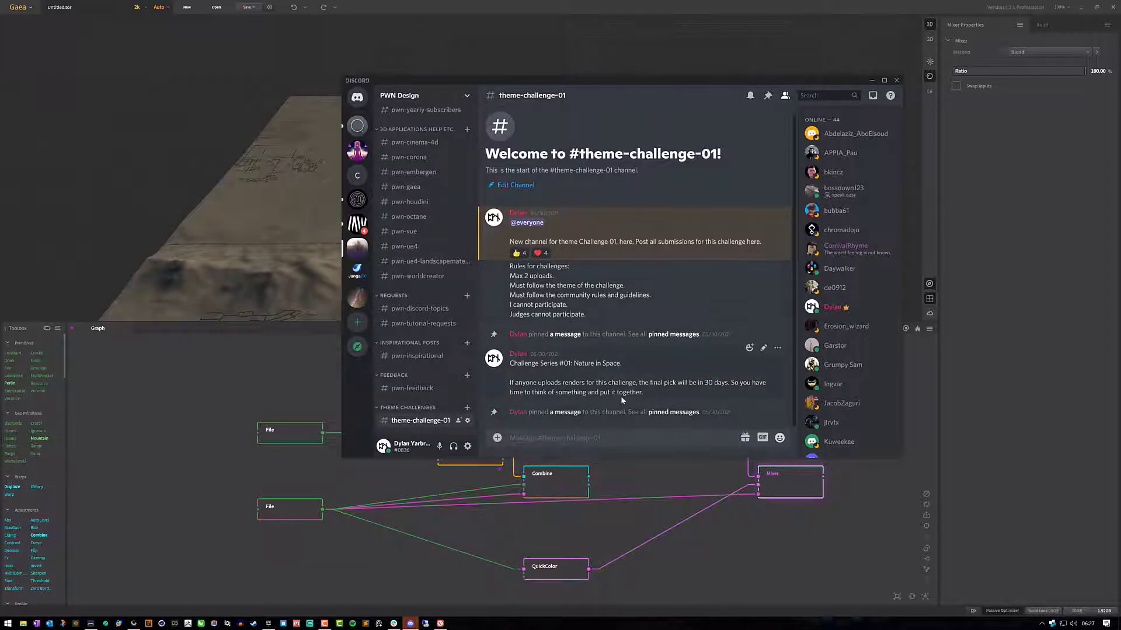
{"action": "left_click_drag", "start_coordinate": [705, 383], "coordinate": [728, 384]}
{"action": "right_click", "coordinate": [735, 393]}
Highlight and review the upload limit in the list of challenge rules
{"action": "left_click", "coordinate": [594, 416]}
{"action": "left_click_drag", "start_coordinate": [558, 282], "coordinate": [506, 278]}
{"action": "left_click", "coordinate": [668, 291]}
{"action": "triple_click", "coordinate": [535, 277]}
{"action": "right_click", "coordinate": [637, 290]}
{"action": "left_click", "coordinate": [610, 305]}
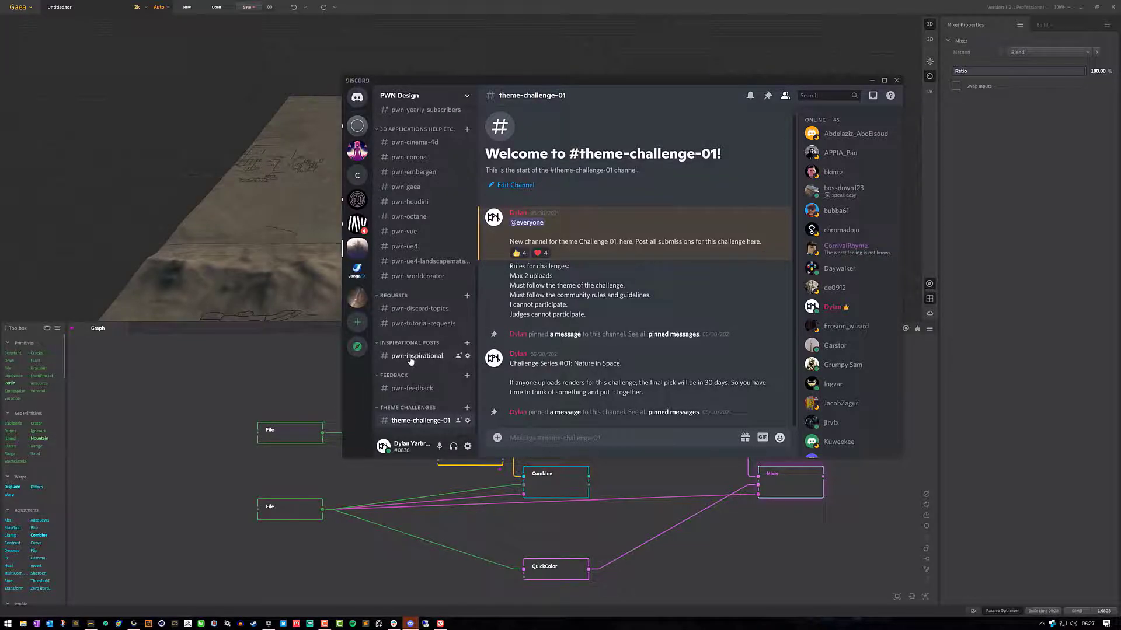
Revisit the pwn-general channel, and open pwn-showcase to browse the members' posted renders
{"action": "scroll", "coordinate": [418, 351], "scroll_direction": "up", "scroll_amount": 5}
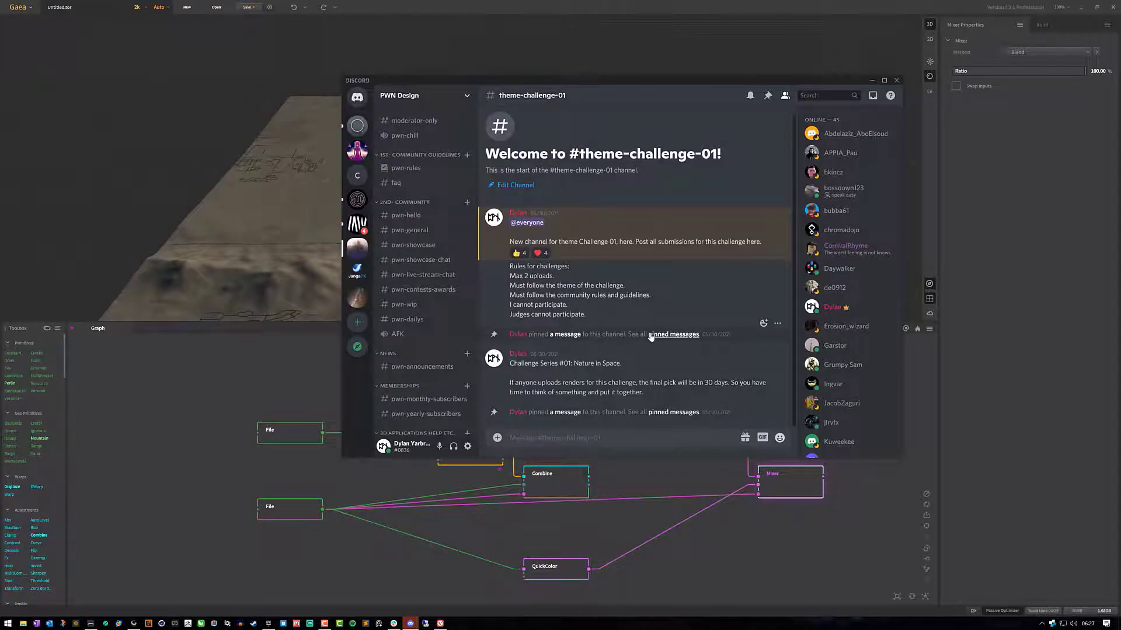
{"action": "left_click", "coordinate": [416, 234]}
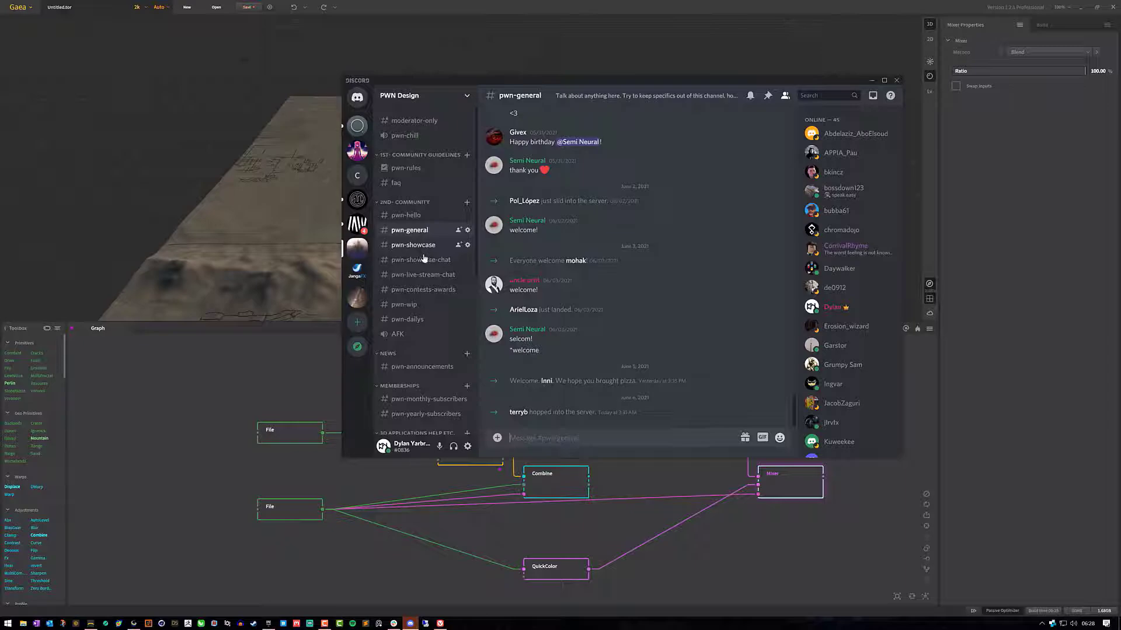
{"action": "left_click", "coordinate": [415, 245]}
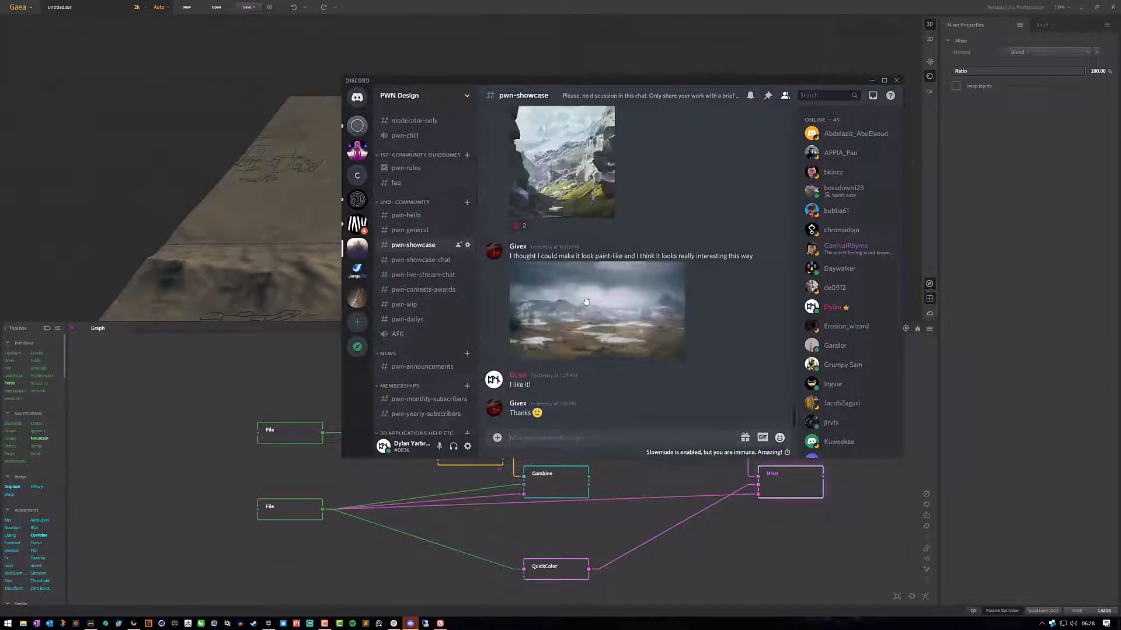
{"action": "scroll", "coordinate": [625, 345], "scroll_direction": "up", "scroll_amount": 10}
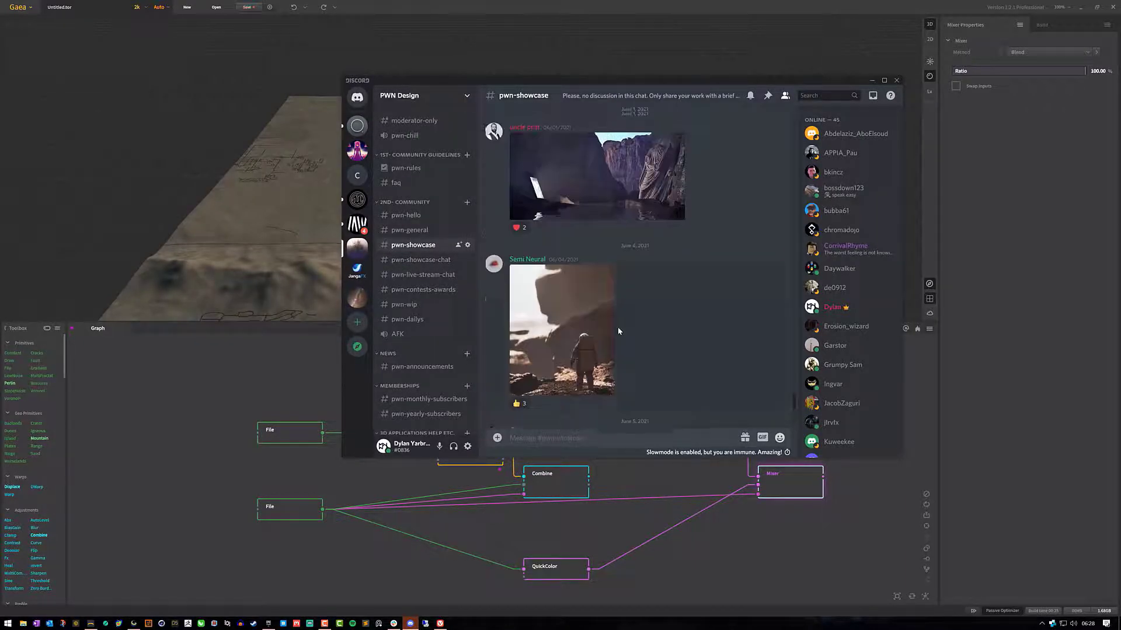
{"action": "scroll", "coordinate": [618, 326], "scroll_direction": "up", "scroll_amount": 10}
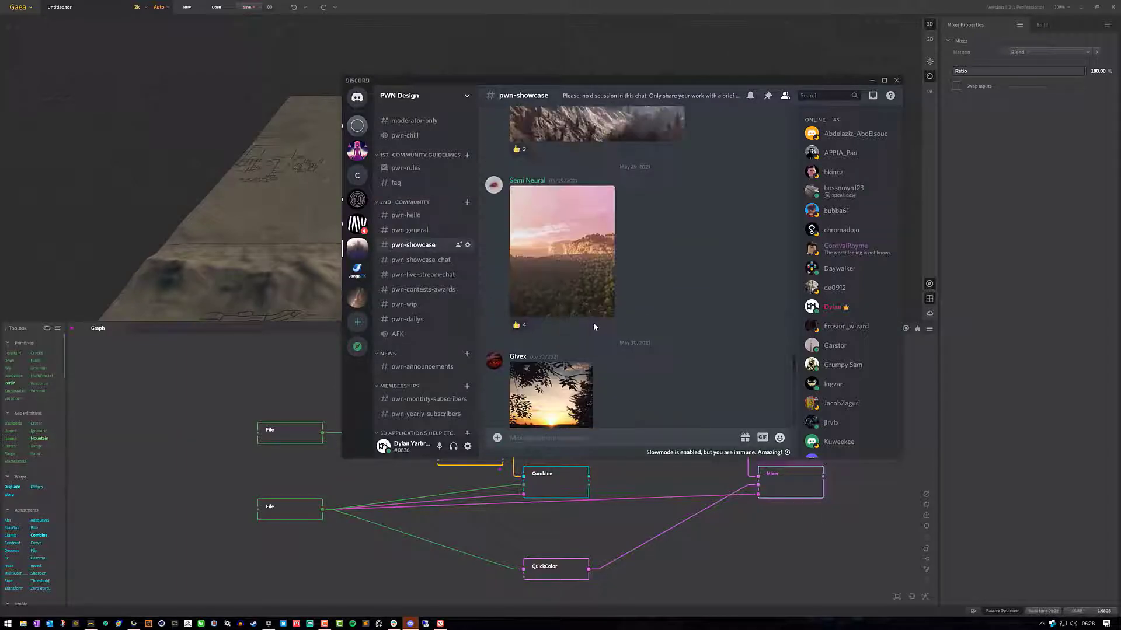
Open the pwn-showcase-chat channel and browse back through its earlier posts and discussion
{"action": "left_click", "coordinate": [419, 260]}
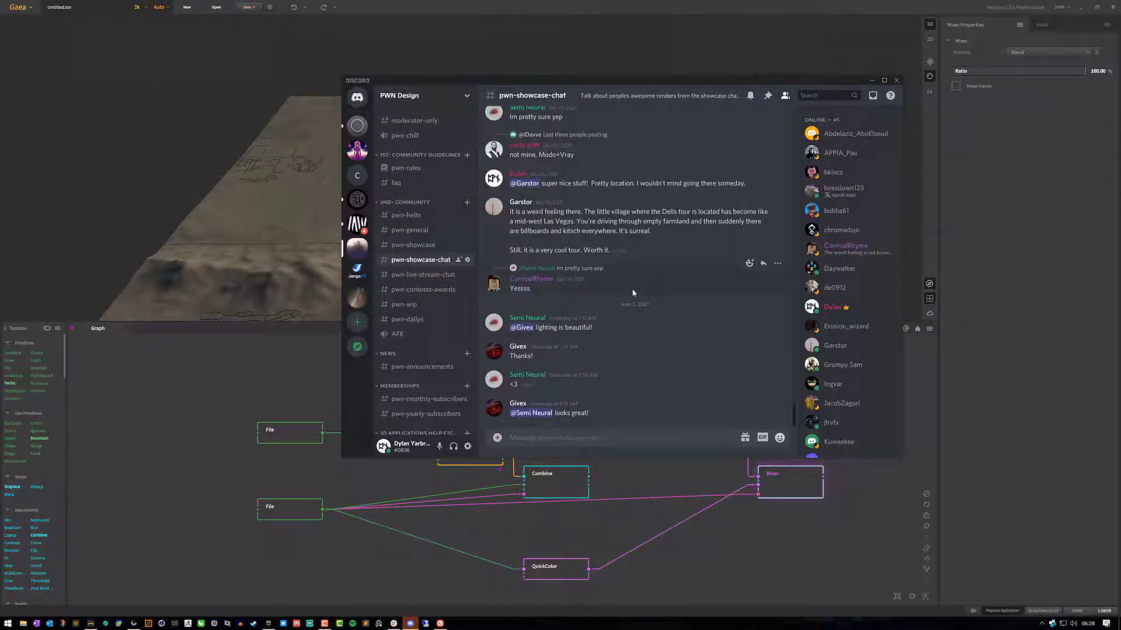
{"action": "scroll", "coordinate": [625, 280], "scroll_direction": "up", "scroll_amount": 5}
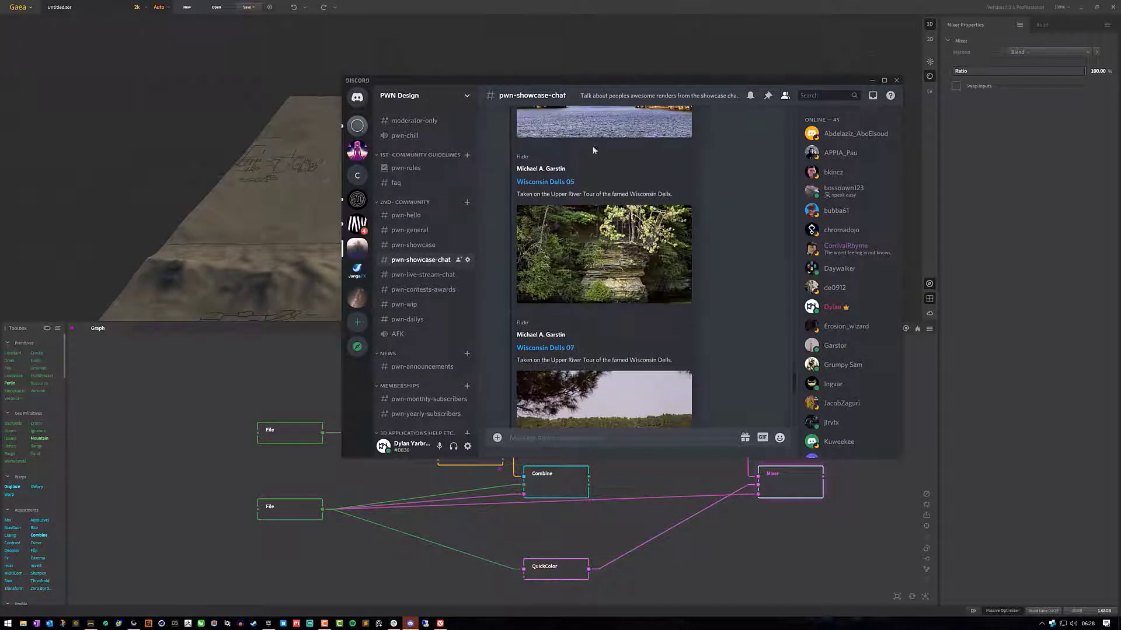
{"action": "scroll", "coordinate": [611, 248], "scroll_direction": "down", "scroll_amount": 4}
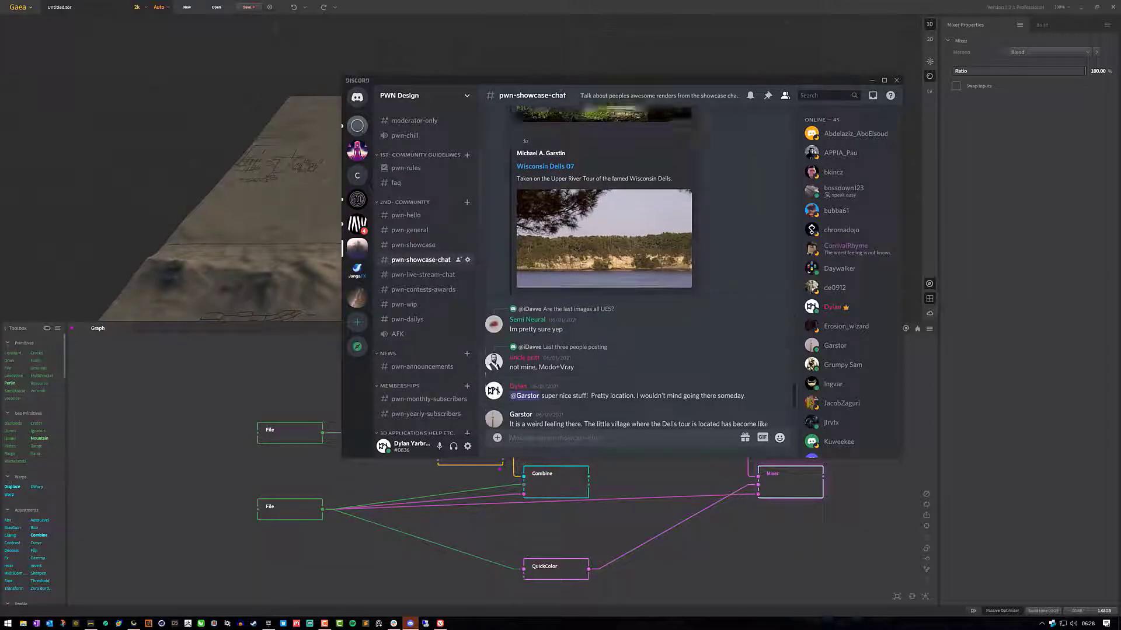
{"action": "scroll", "coordinate": [607, 280], "scroll_direction": "up", "scroll_amount": 10}
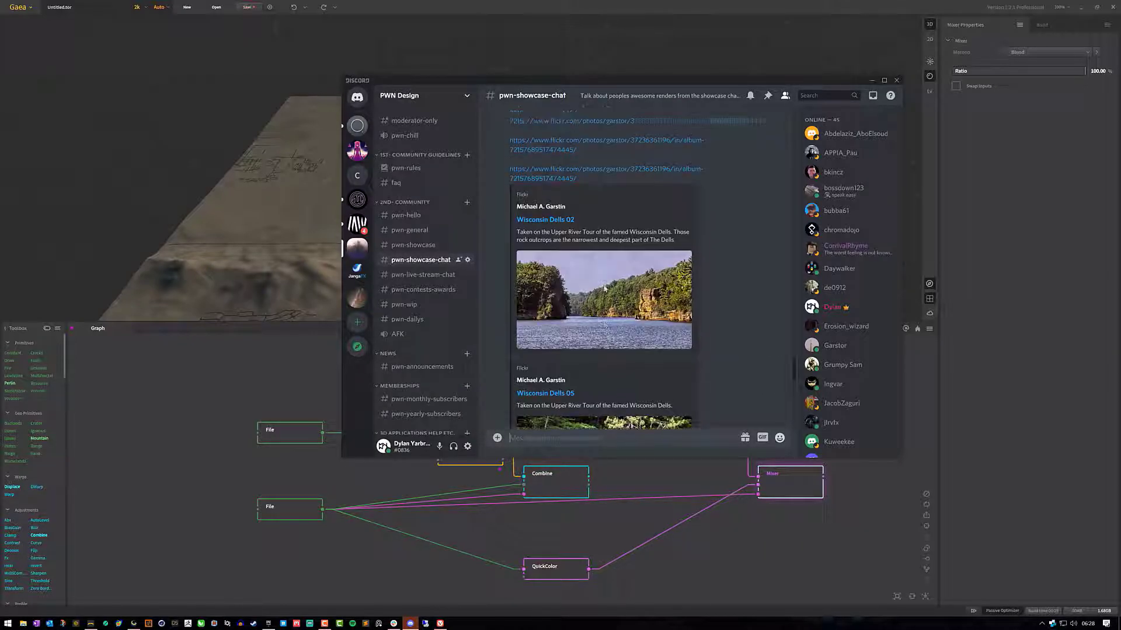
{"action": "scroll", "coordinate": [607, 336], "scroll_direction": "up", "scroll_amount": 15}
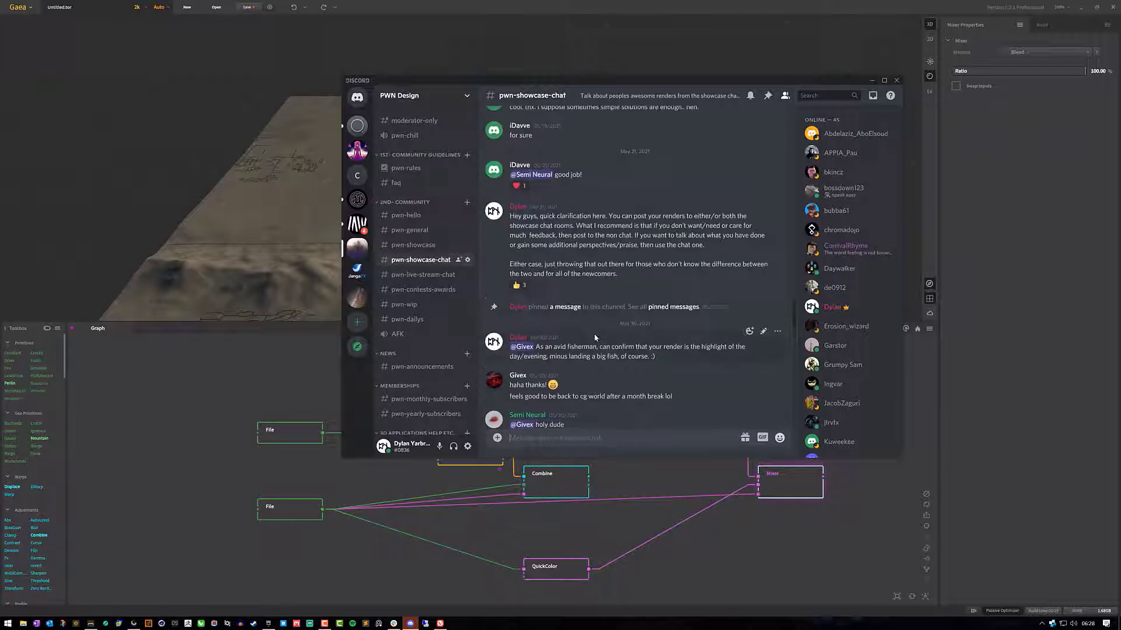
Return to the newest posts in the pwn-showcase channel, and minimize Discord to switch back to Gaea
{"action": "left_click", "coordinate": [421, 246]}
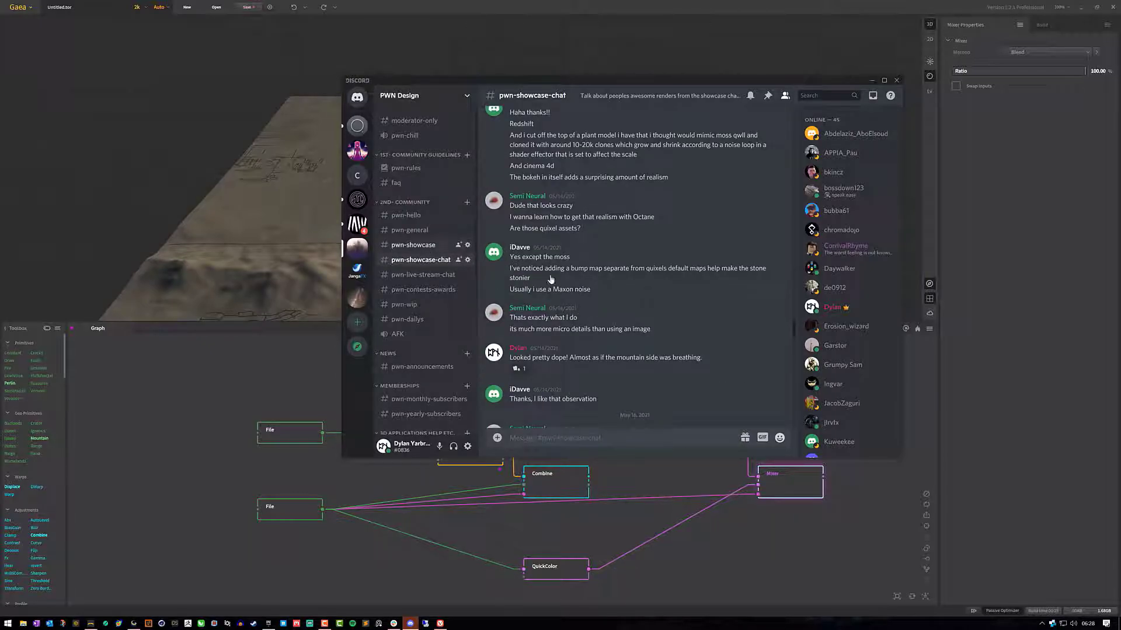
{"action": "scroll", "coordinate": [556, 271], "scroll_direction": "down", "scroll_amount": 10}
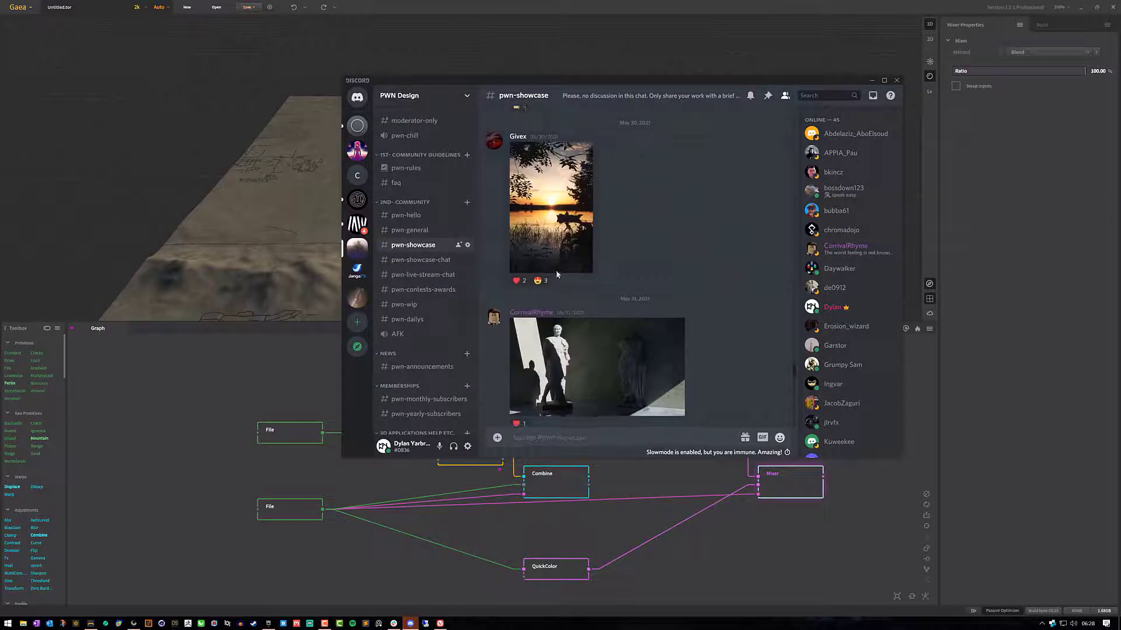
{"action": "scroll", "coordinate": [515, 247], "scroll_direction": "down", "scroll_amount": 5}
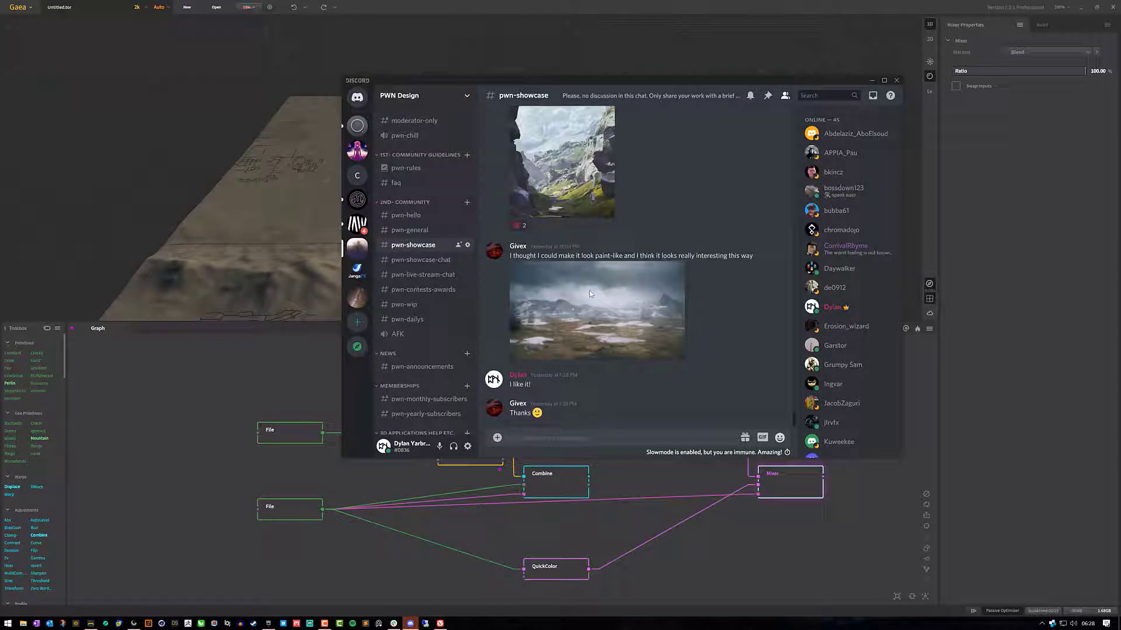
{"action": "right_click", "coordinate": [703, 315]}
{"action": "left_click", "coordinate": [694, 310]}
{"action": "left_click", "coordinate": [871, 80]}
{"action": "left_click", "coordinate": [806, 380]}
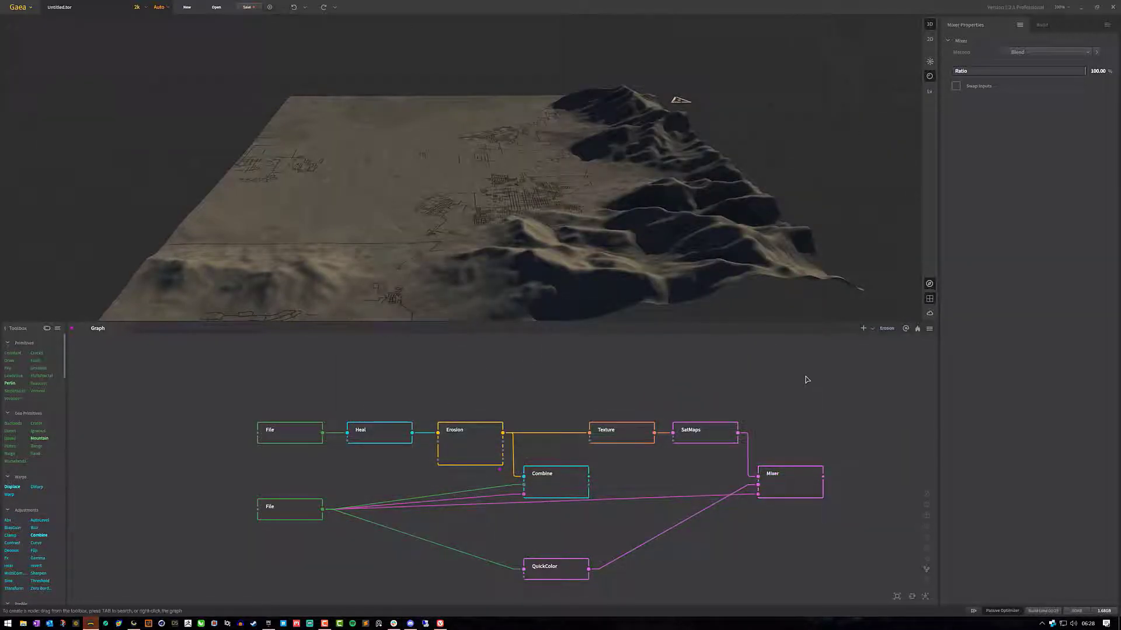